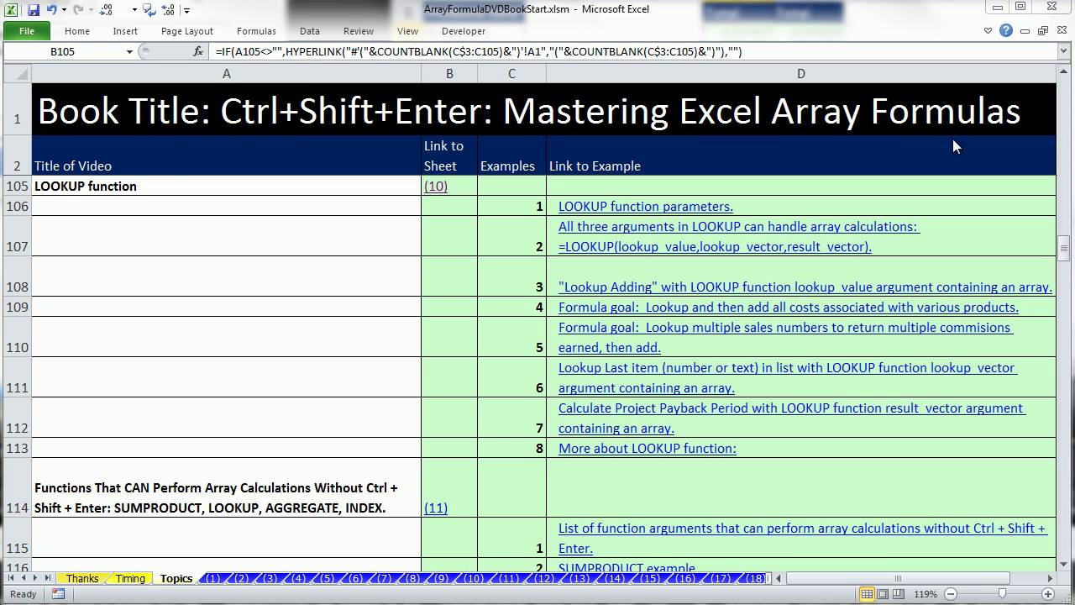
# - Bring the ArrayFormulaDVDBookStart workbook window into focus
pyautogui.click(432, 22)
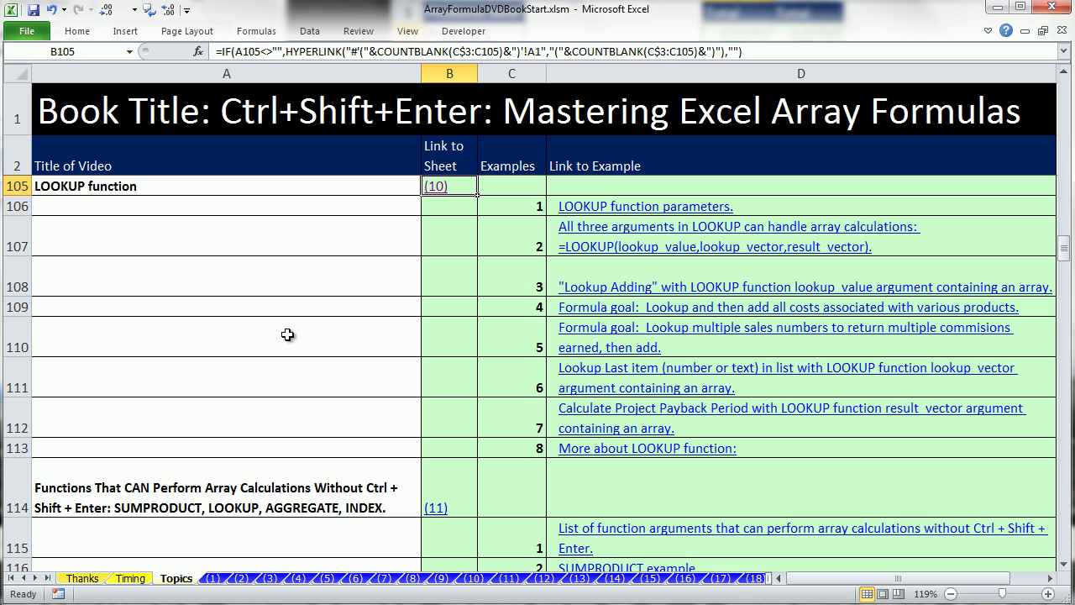
pyautogui.click(435, 193)
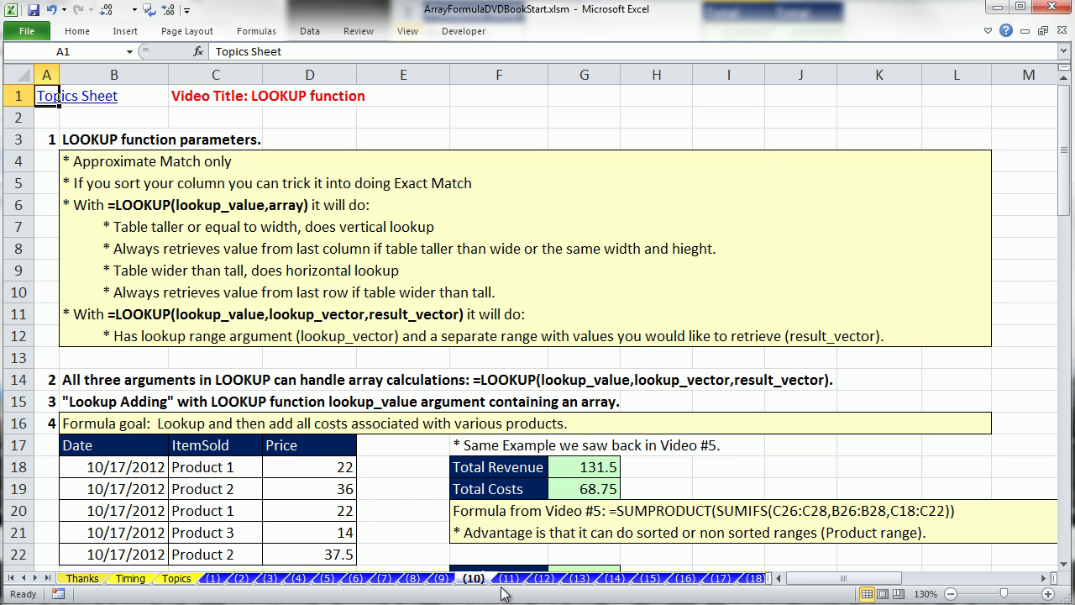
pyautogui.click(820, 588)
pyautogui.moveTo(819, 588); pyautogui.dragTo(937, 588)
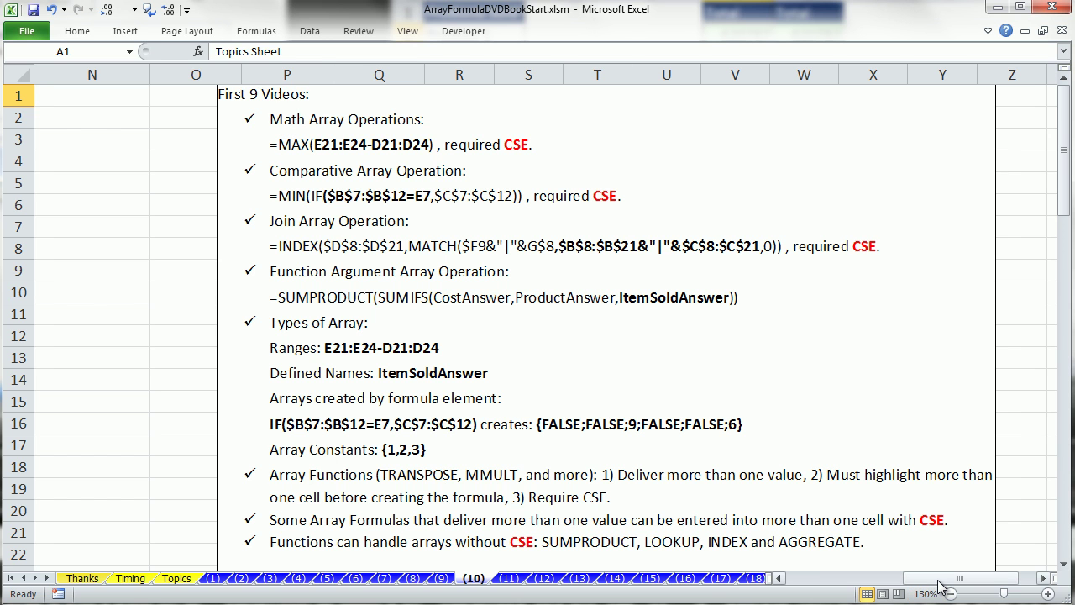
pyautogui.moveTo(939, 586); pyautogui.dragTo(752, 588)
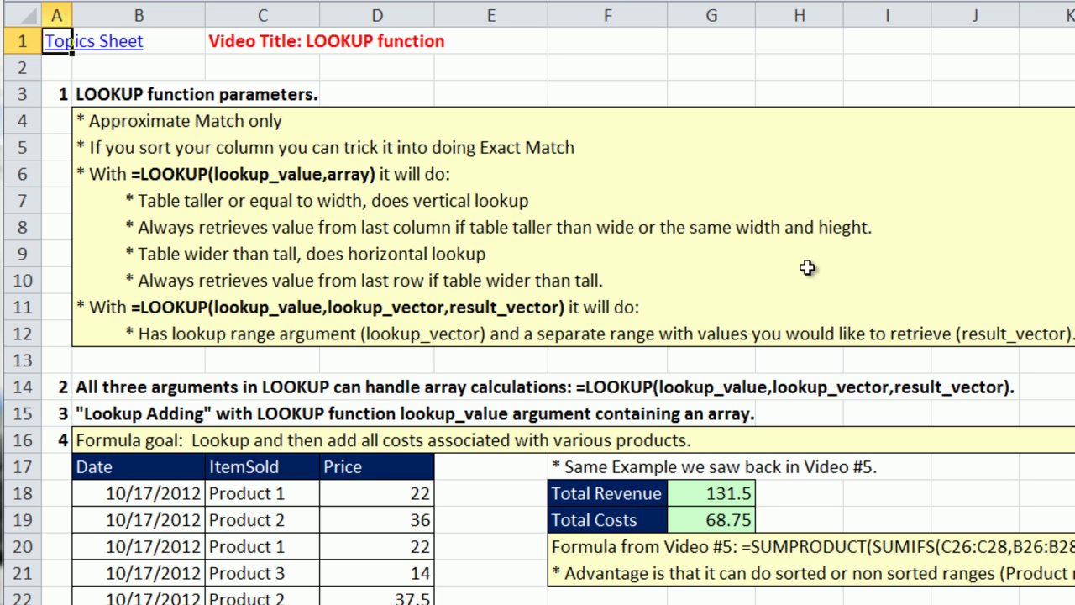
# - Scroll so rows 14–35 of the Lookup Adding example are visible
pyautogui.scroll(-20, 411, 504)
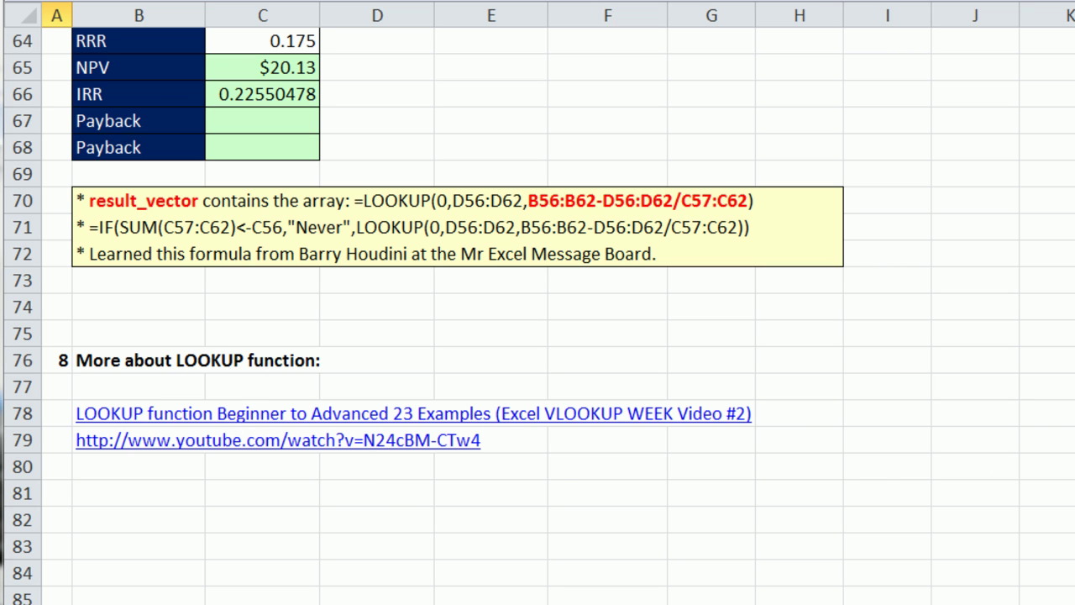
pyautogui.scroll(20, 819, 192)
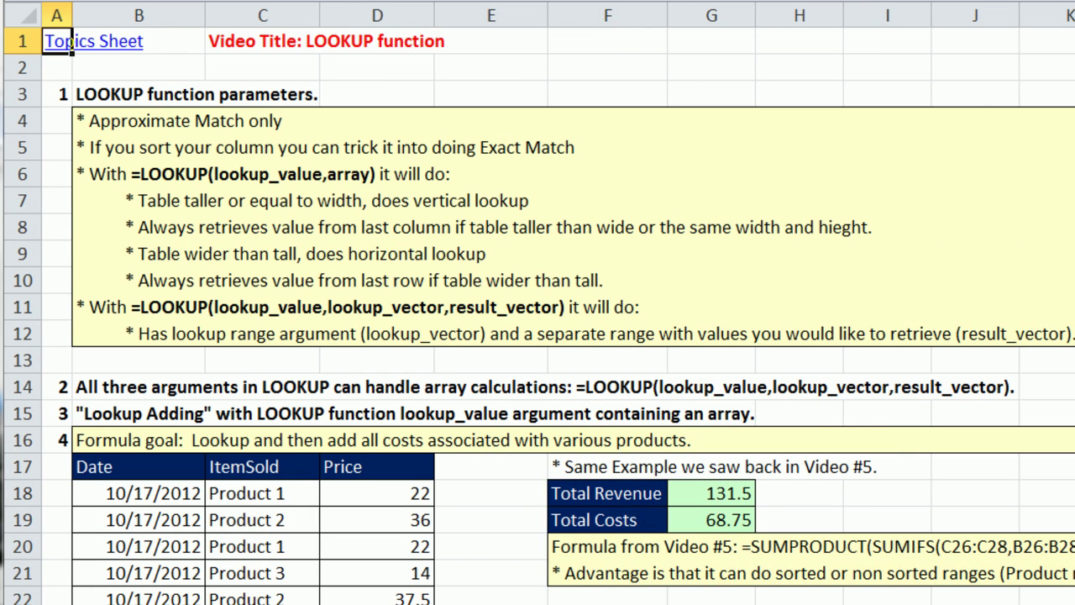
pyautogui.scroll(-4, 537, 316)
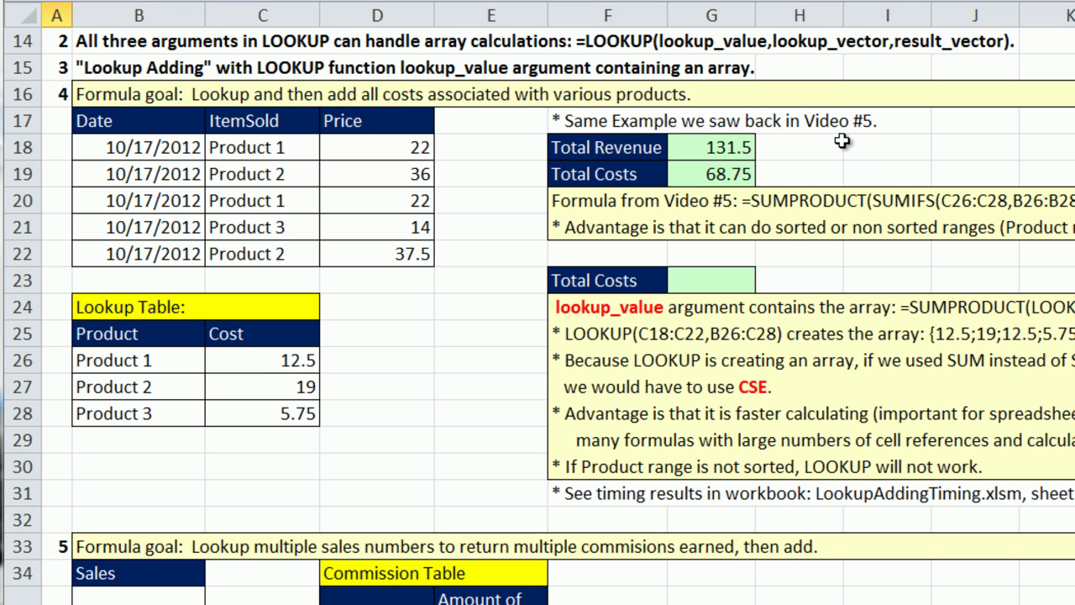
pyautogui.click(722, 174)
pyautogui.doubleClick(722, 175)
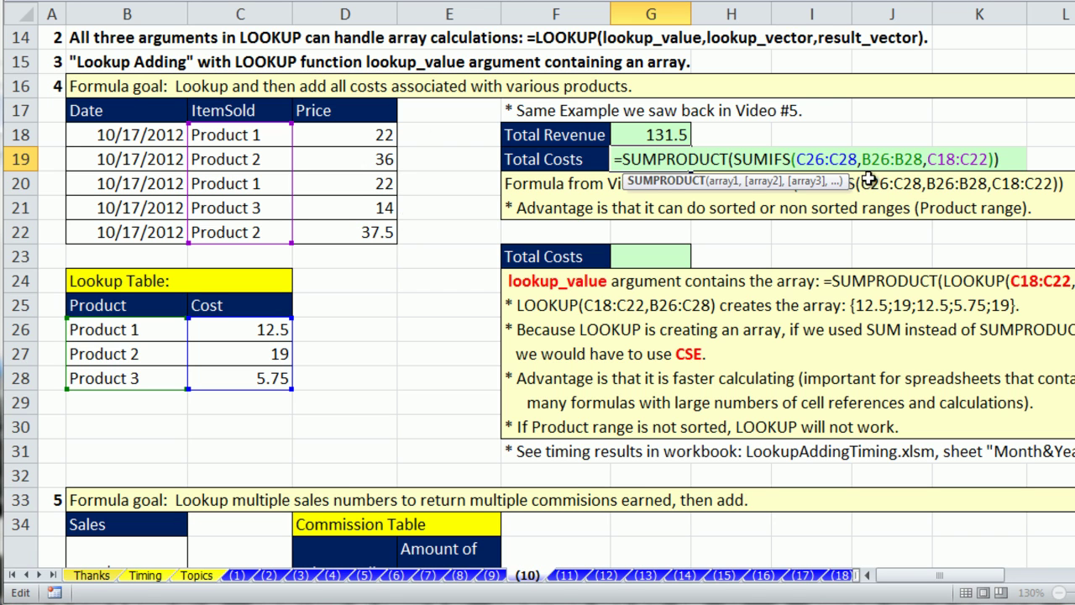
pyautogui.click(970, 159)
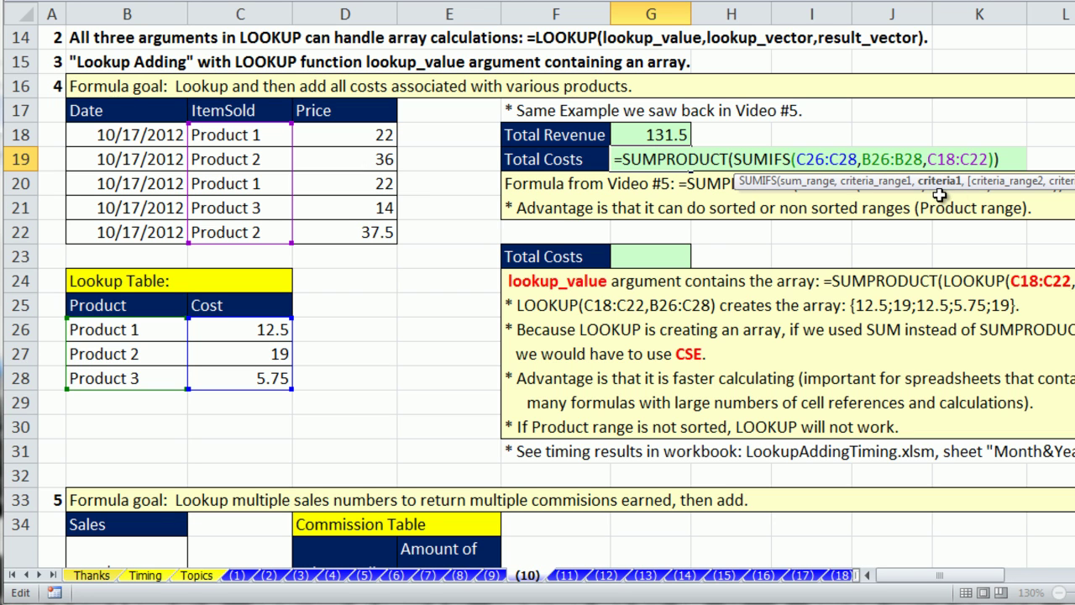
pyautogui.moveTo(941, 189); pyautogui.dragTo(816, 195)
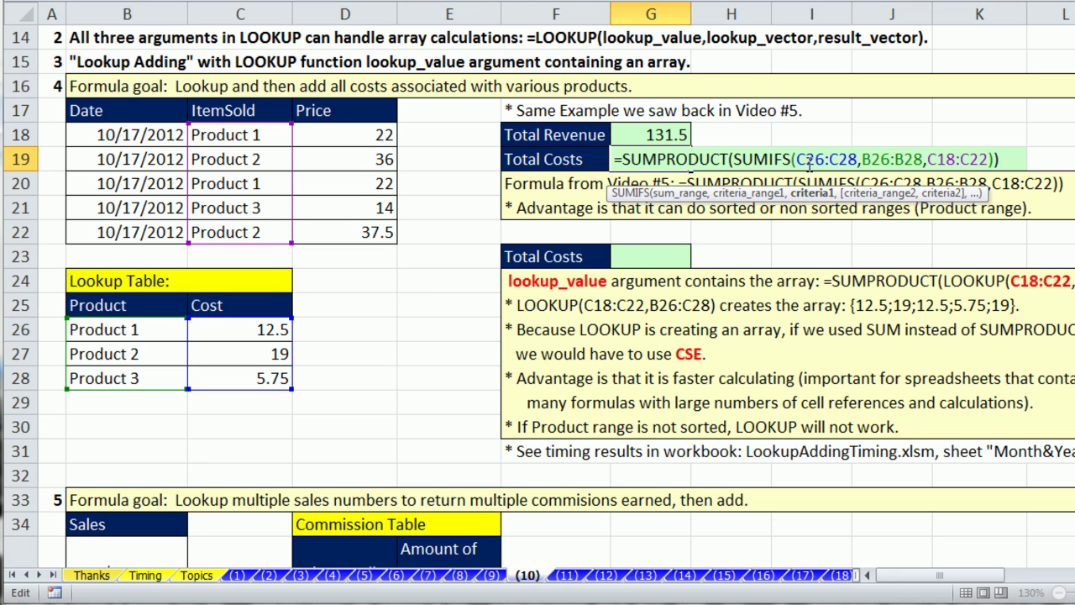
pyautogui.click(810, 163)
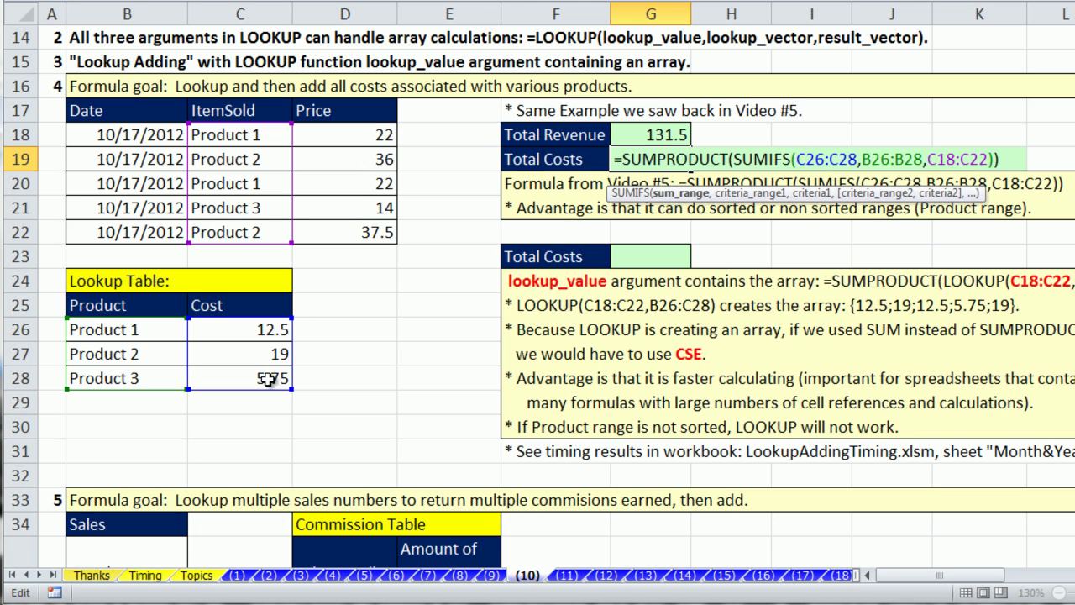
pyautogui.click(875, 163)
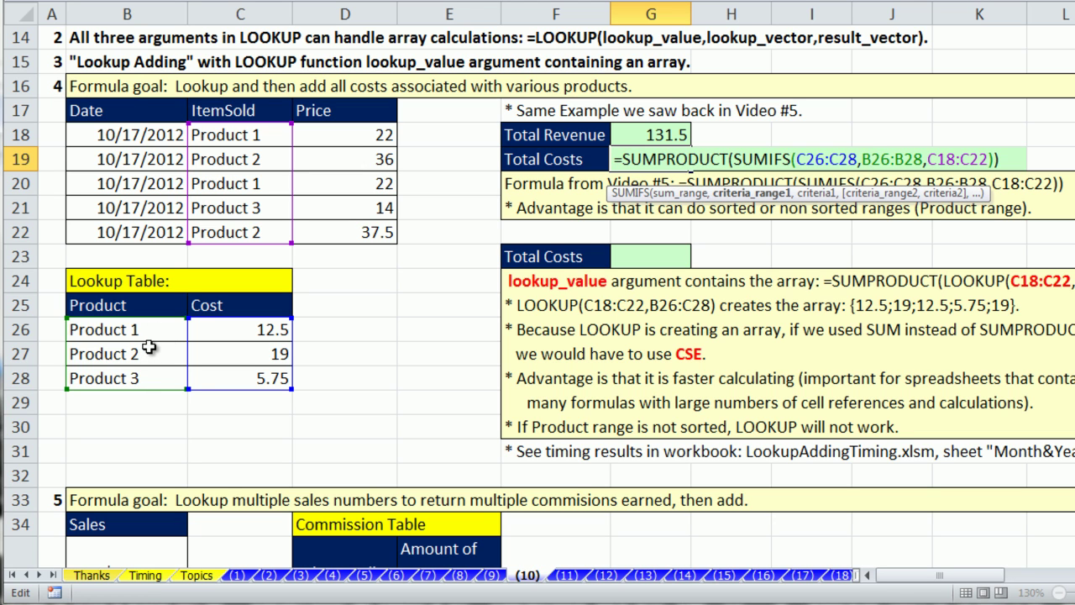
pyautogui.press('Return')
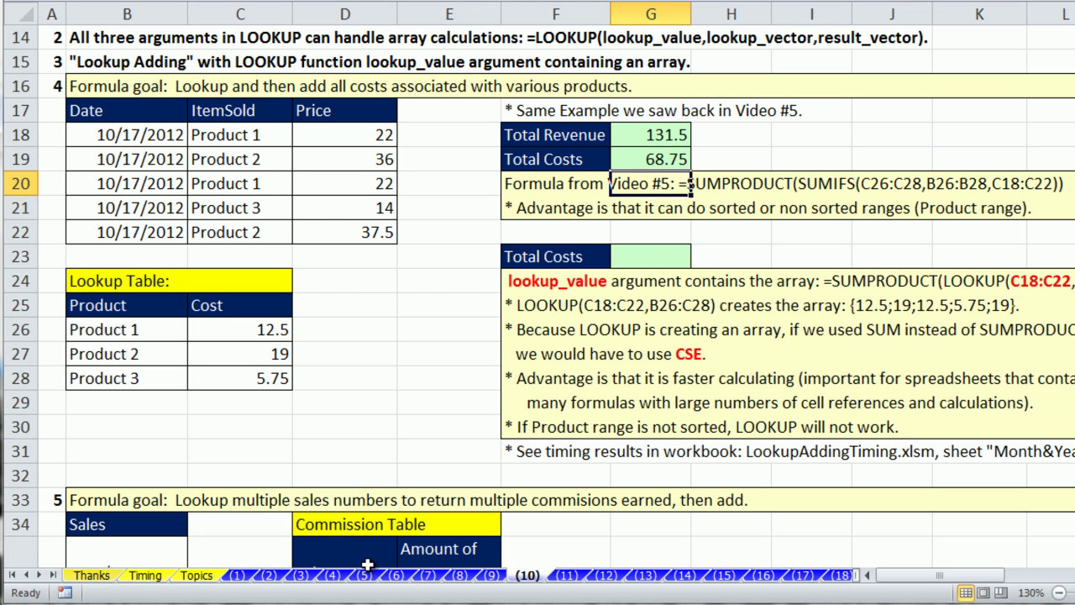
pyautogui.click(652, 256)
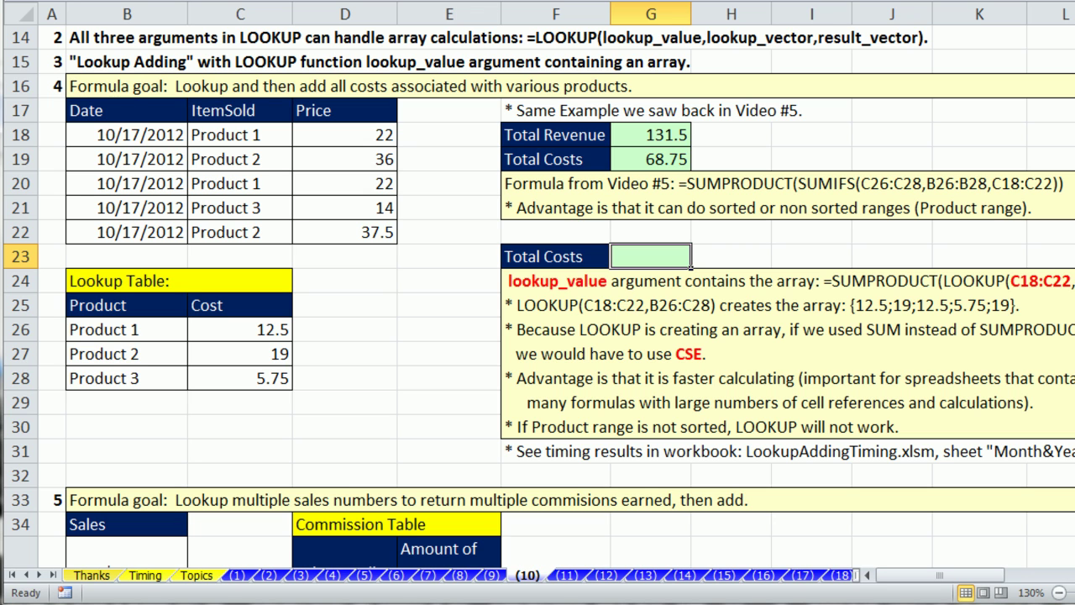
# - In G23, write LOOKUP(C18:C22,B26:C28) to look up the sold items' costs
pyautogui.write('=loo')
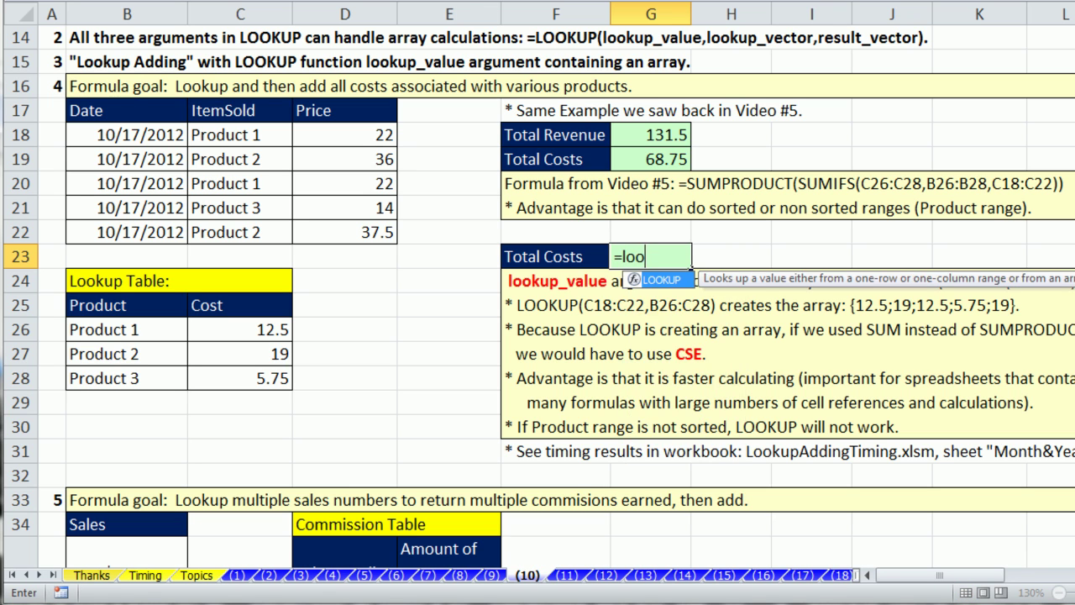
pyautogui.press('Tab')
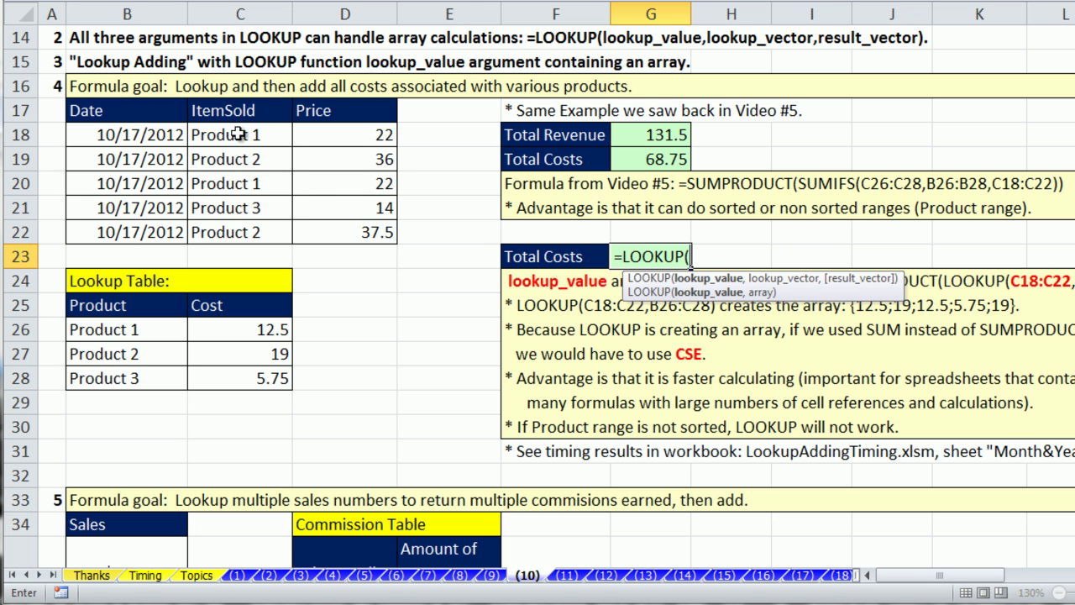
pyautogui.moveTo(240, 138); pyautogui.dragTo(236, 229)
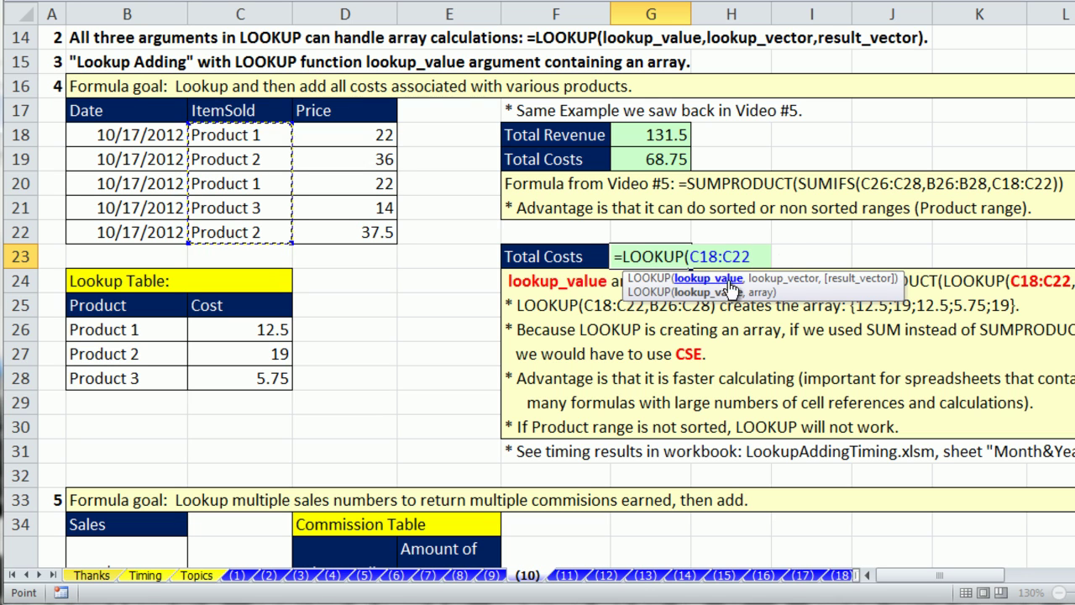
pyautogui.write(',')
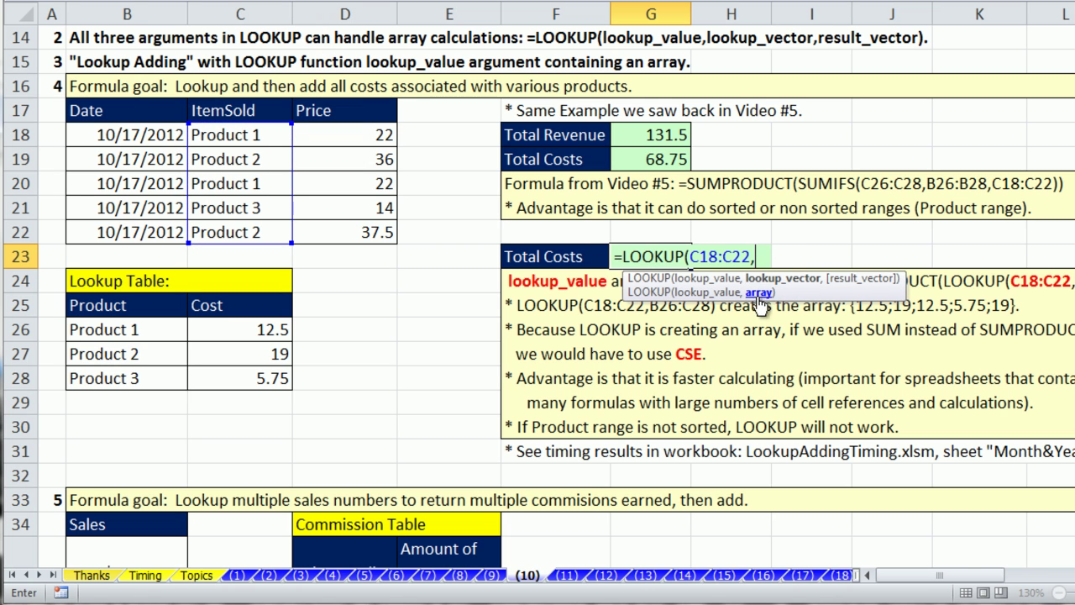
pyautogui.moveTo(109, 330); pyautogui.dragTo(224, 376)
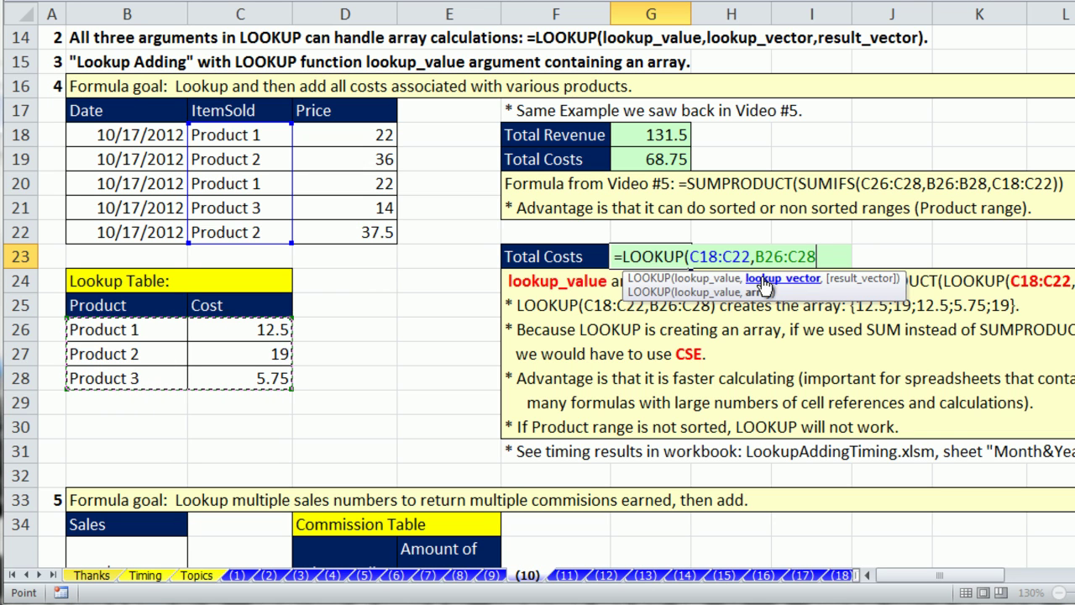
pyautogui.write(')')
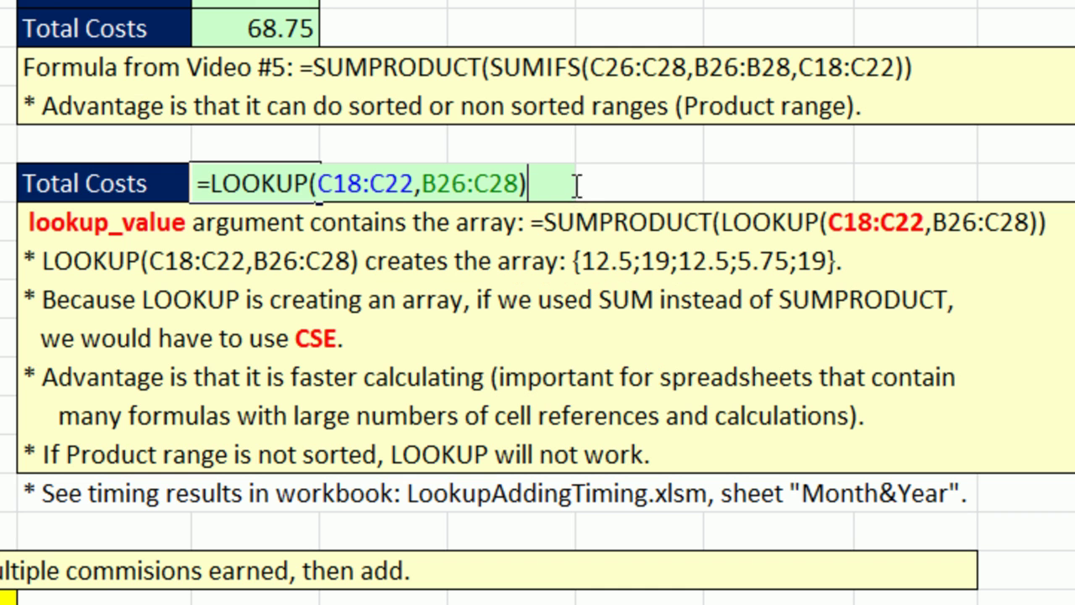
# - Preview the LOOKUP part's cost array with F9 twice, restoring the formula each time
pyautogui.moveTo(578, 184); pyautogui.dragTo(185, 154)
pyautogui.press('F9')
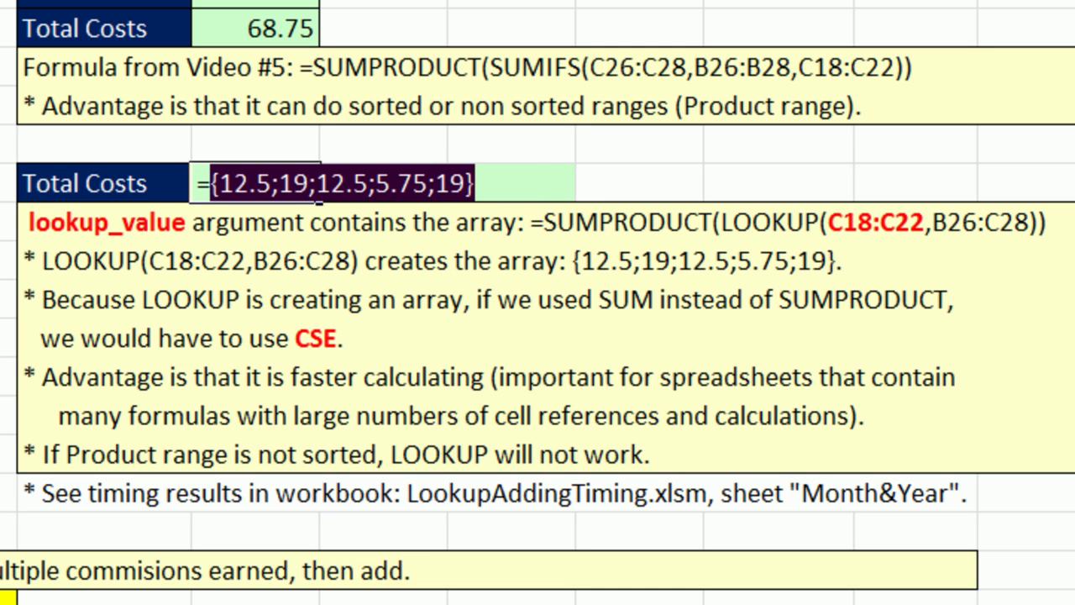
pyautogui.hotkey('ctrl', 'z')
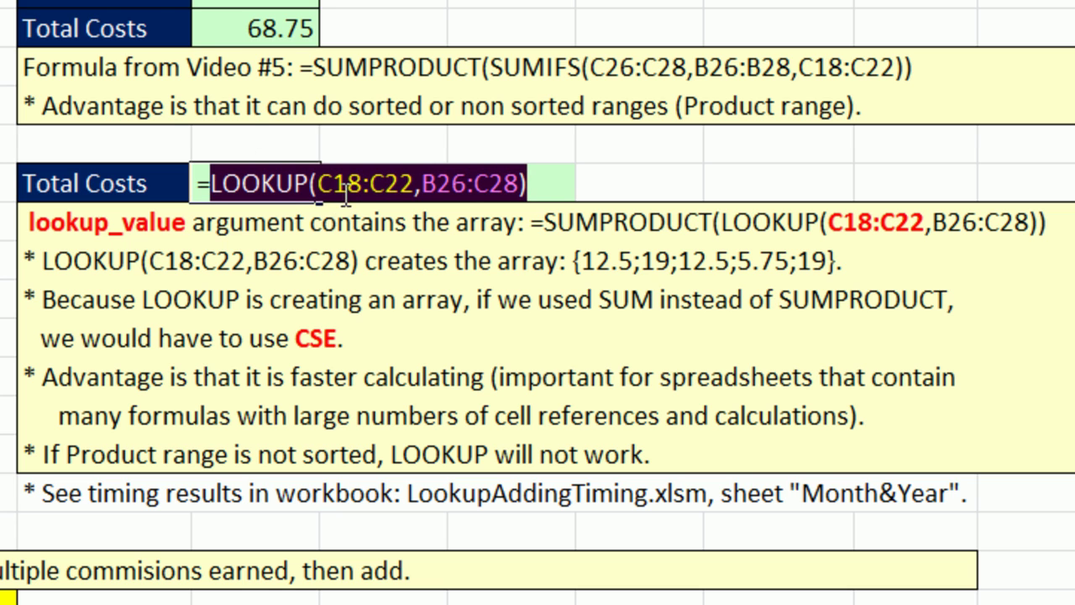
pyautogui.click(321, 185)
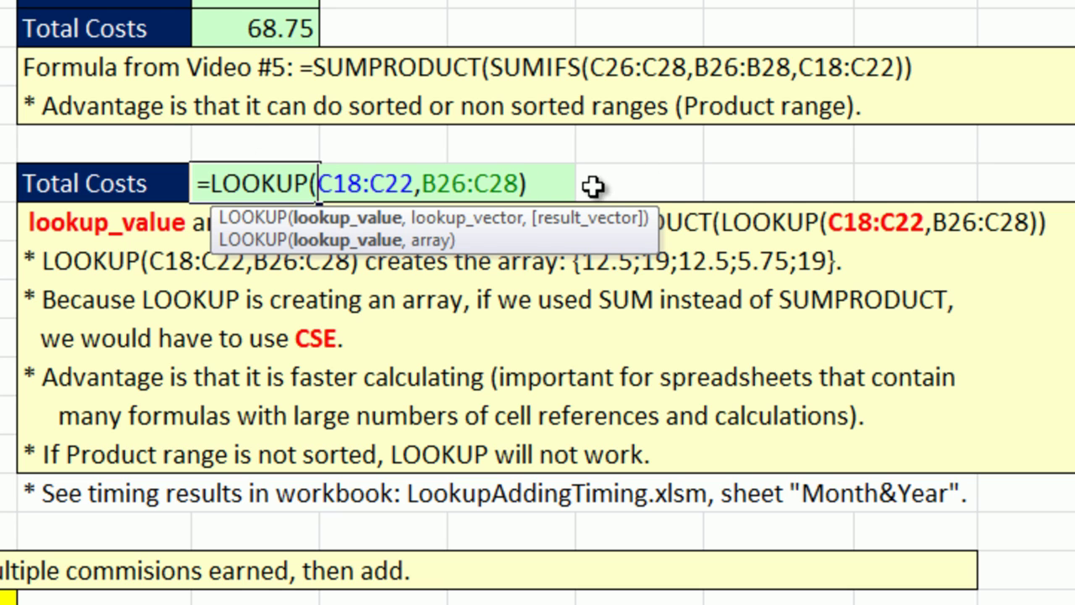
pyautogui.moveTo(571, 183); pyautogui.dragTo(199, 185)
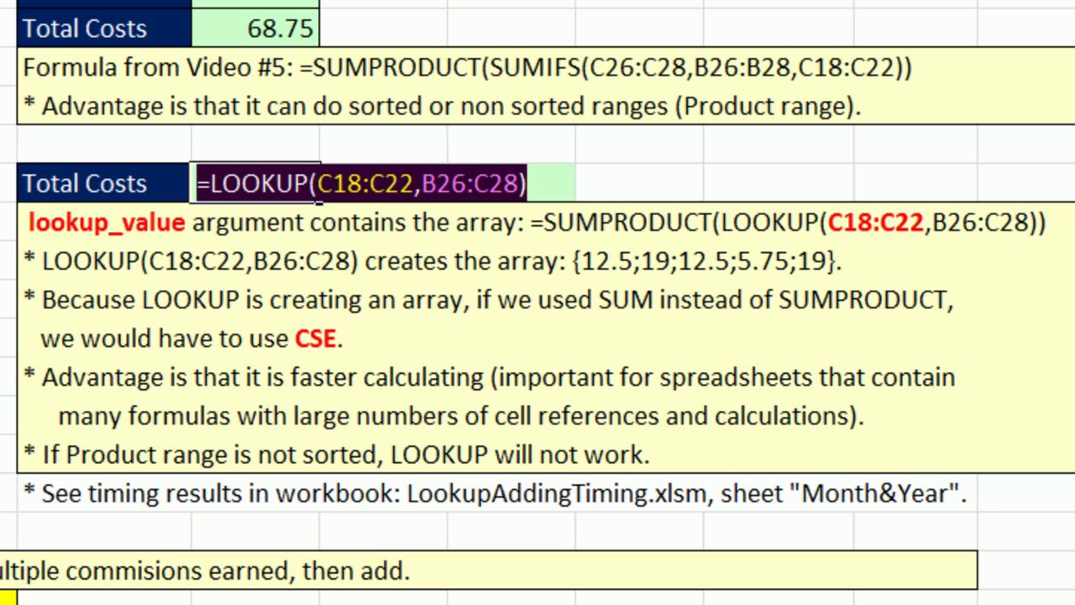
pyautogui.press('F9')
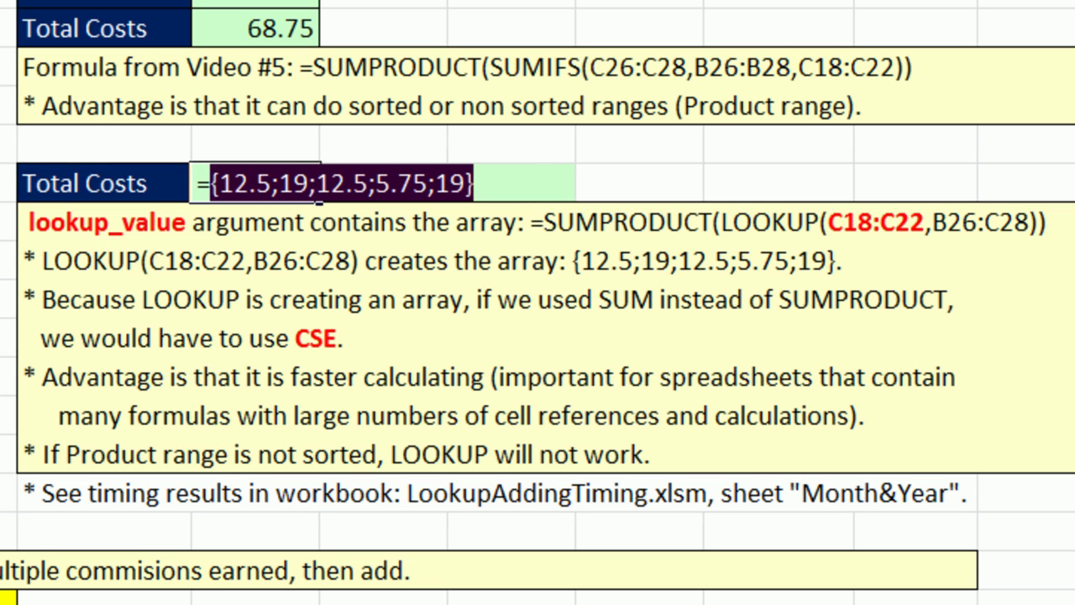
pyautogui.hotkey('ctrl', 'z')
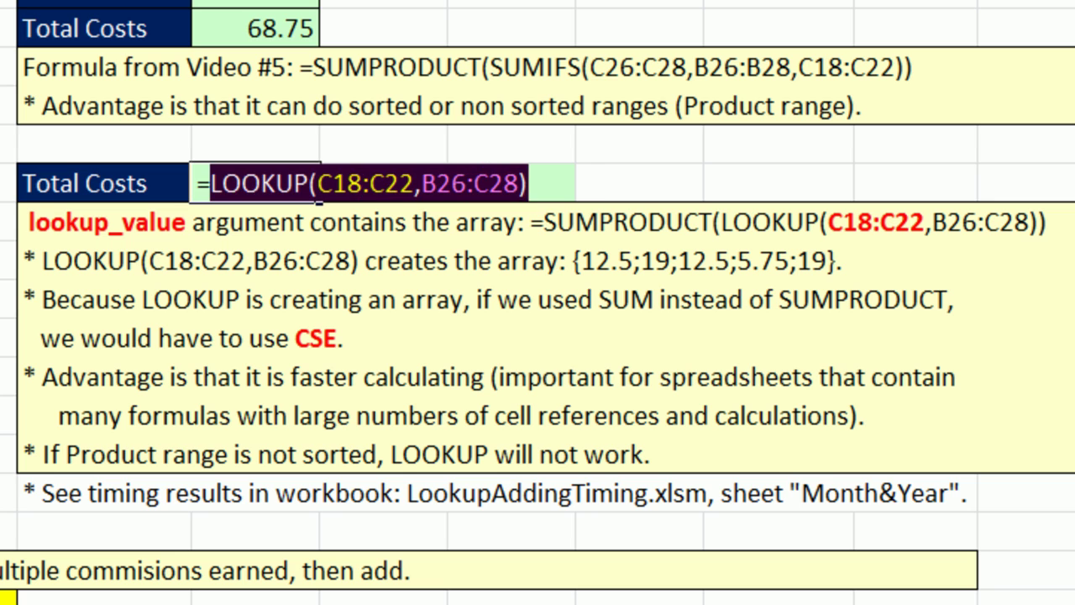
pyautogui.click(544, 175)
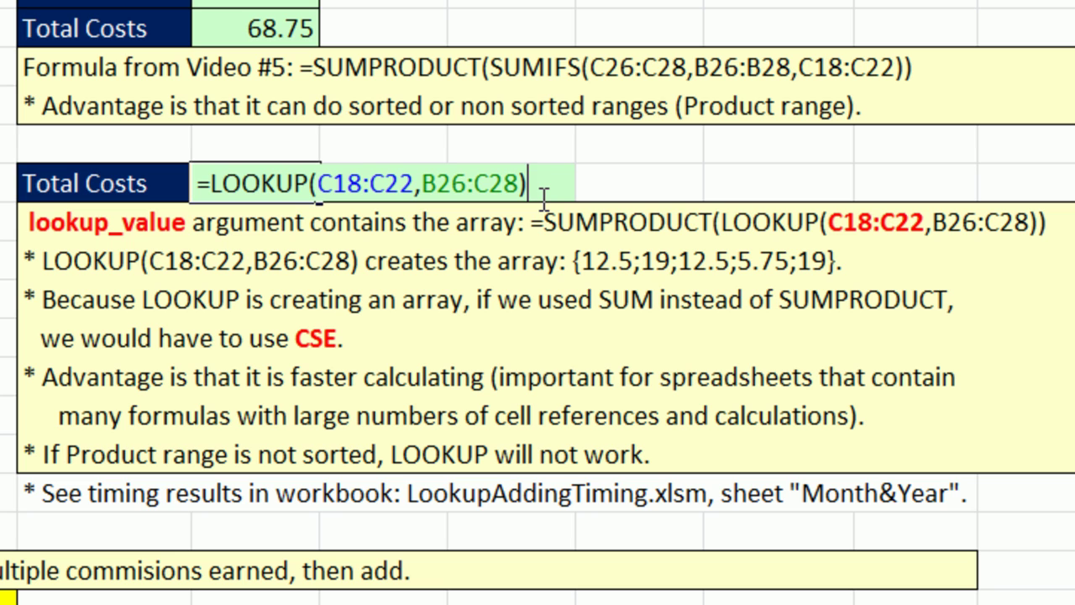
# - Wrap the LOOKUP in SUMPRODUCT and enter it, giving 68.75
pyautogui.click(210, 183)
pyautogui.write('sump')
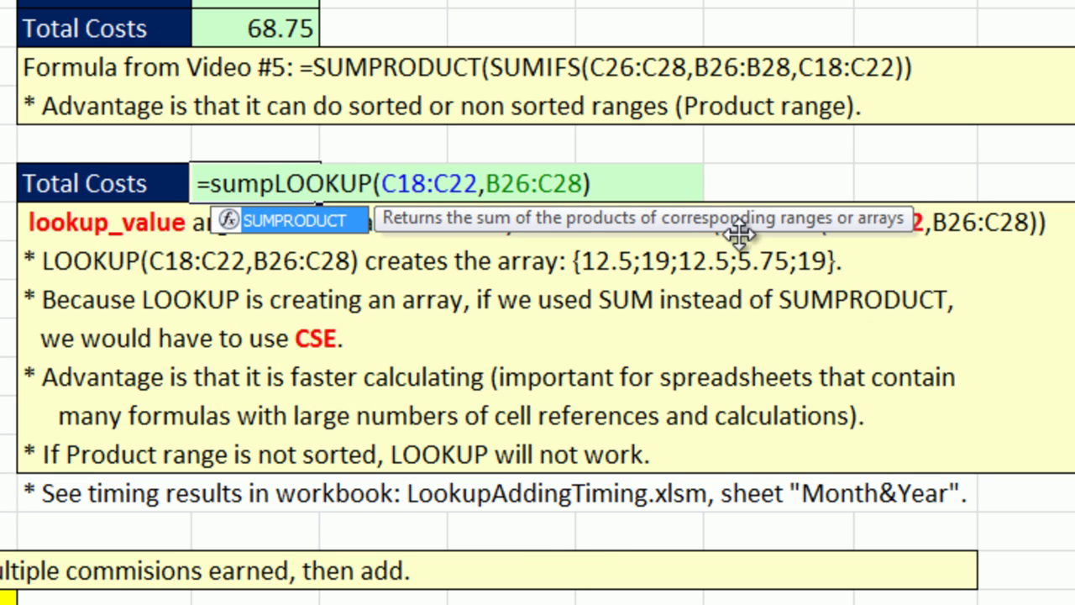
pyautogui.press('Tab')
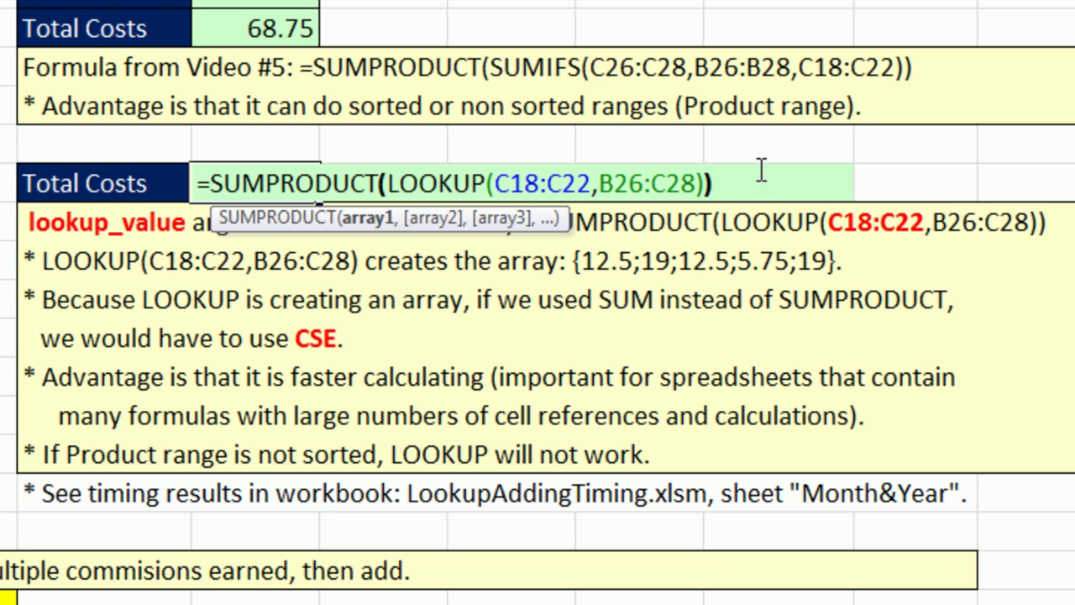
pyautogui.press('End')
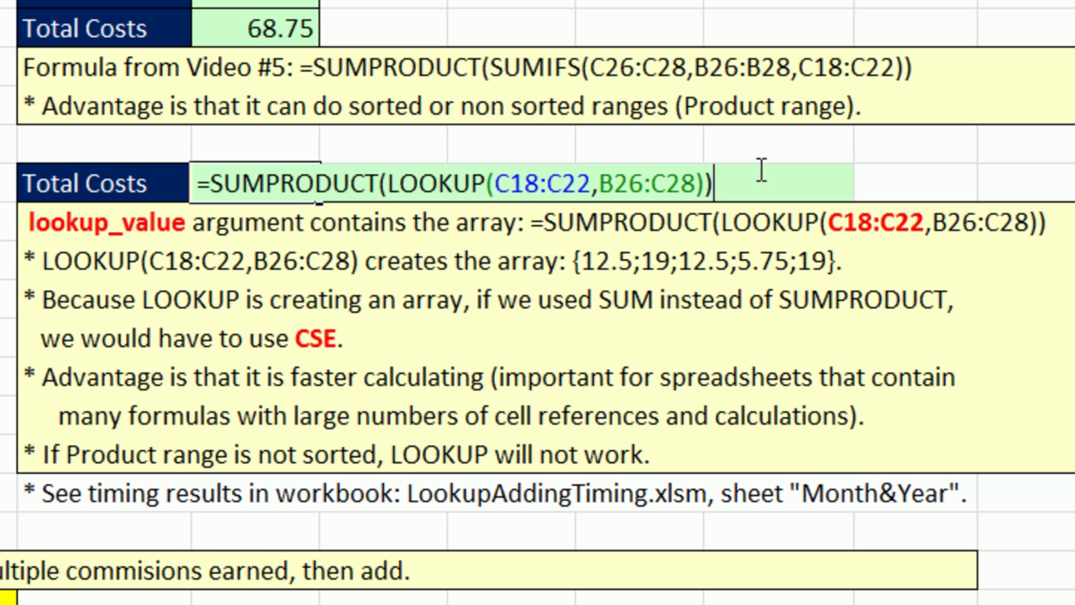
pyautogui.press('Return')
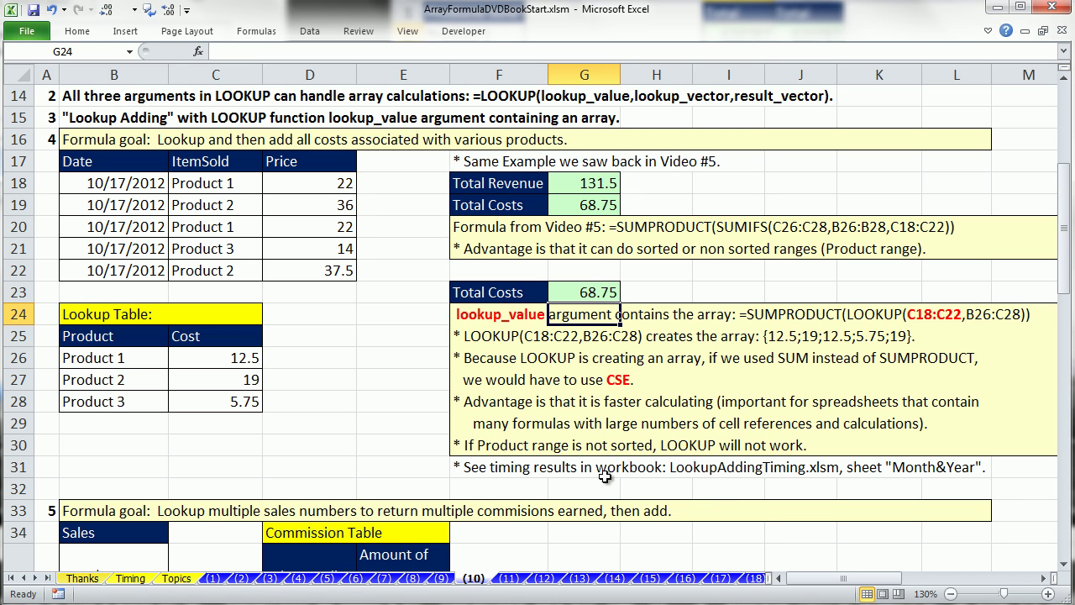
# - Open LookupAddingTiming.xlsm from ArrayFormulaVideoSeries\Timing Formulas
pyautogui.moveTo(603, 482); pyautogui.dragTo(682, 486)
pyautogui.click(691, 487)
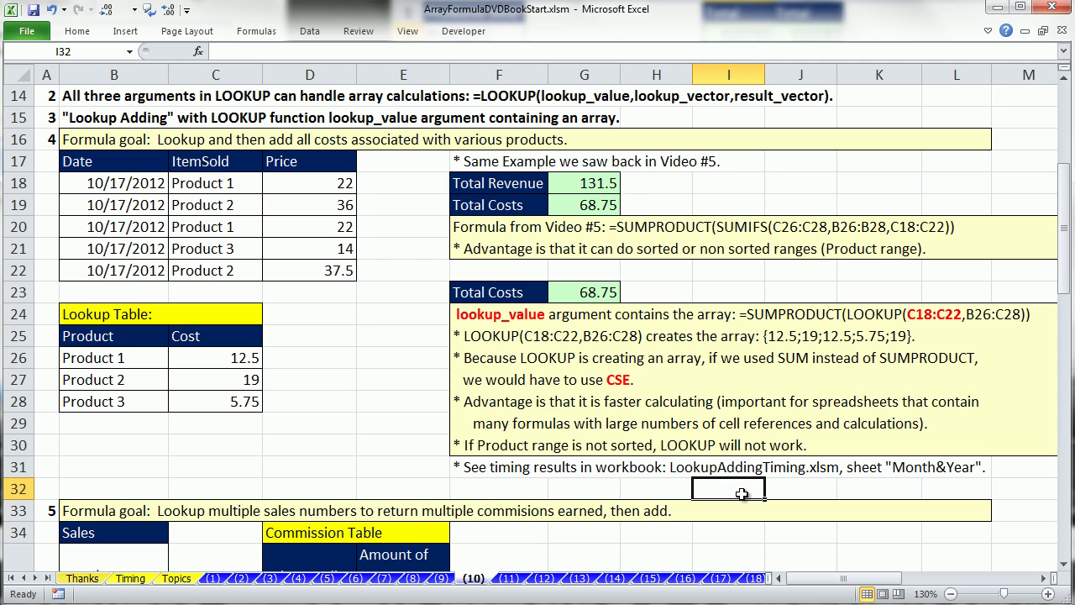
pyautogui.hotkey('ctrl', 'o')
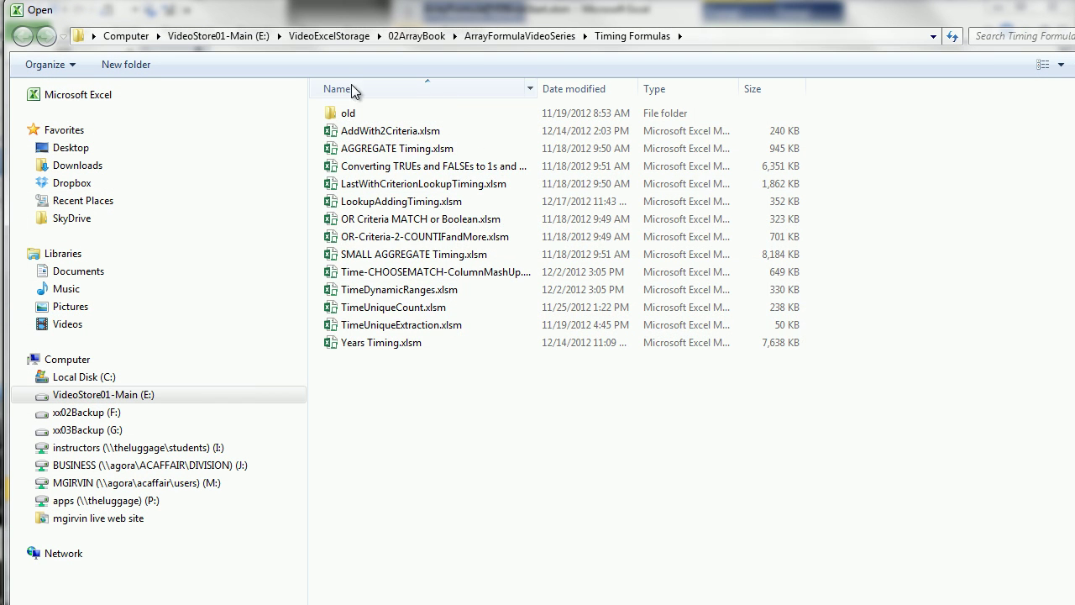
pyautogui.click(520, 36)
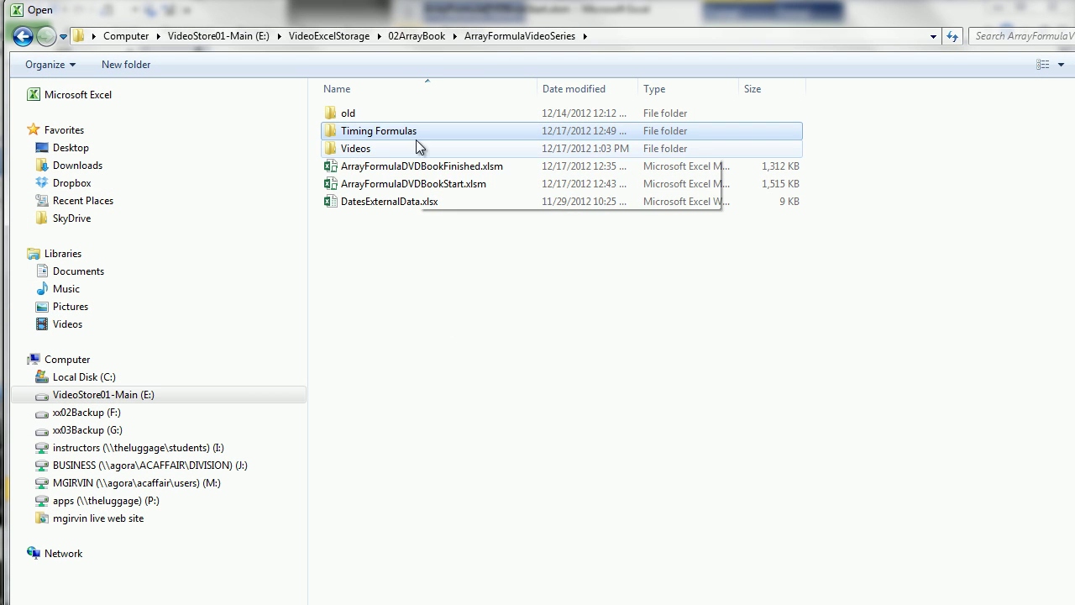
pyautogui.doubleClick(361, 134)
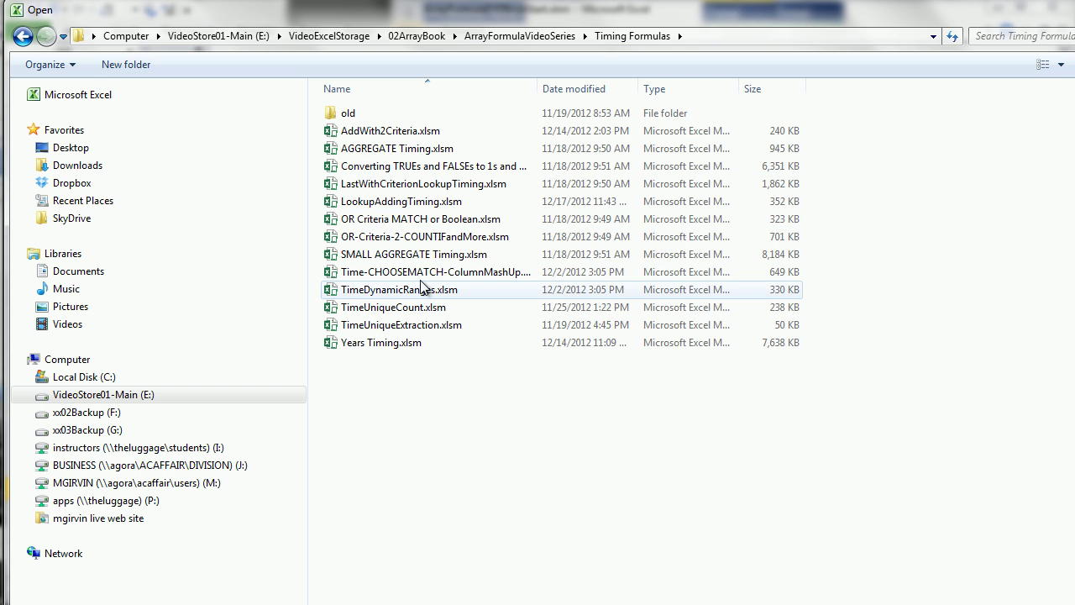
pyautogui.doubleClick(408, 202)
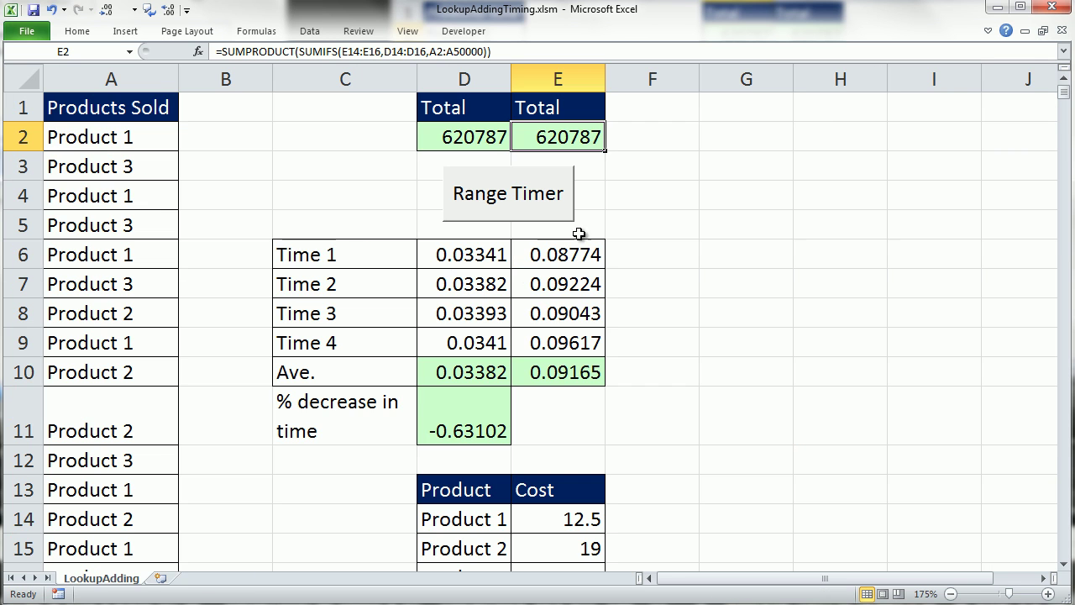
pyautogui.doubleClick(578, 137)
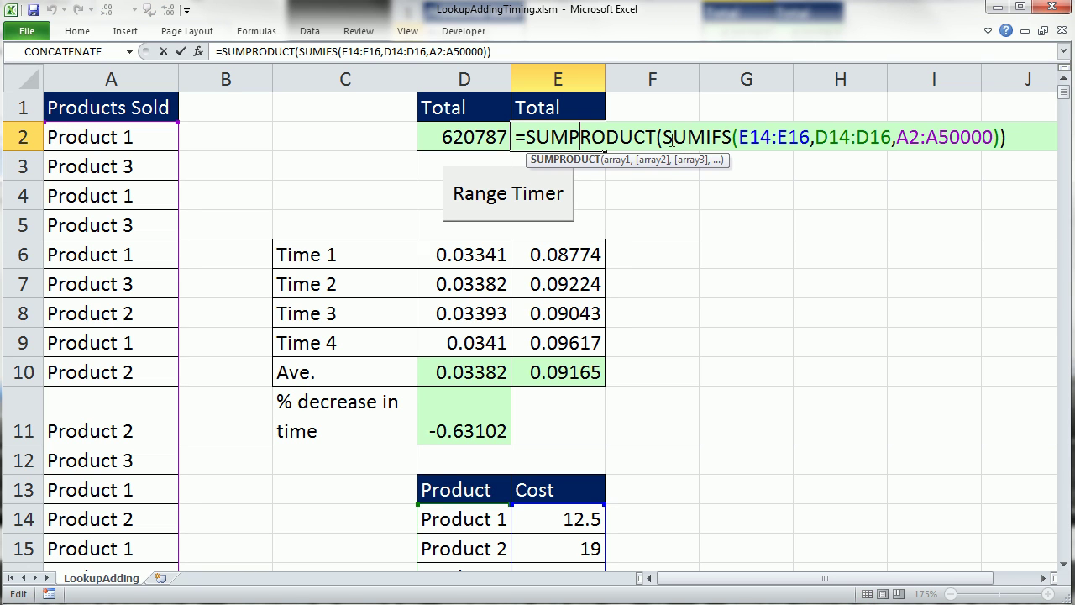
pyautogui.press('Escape')
pyautogui.doubleClick(460, 137)
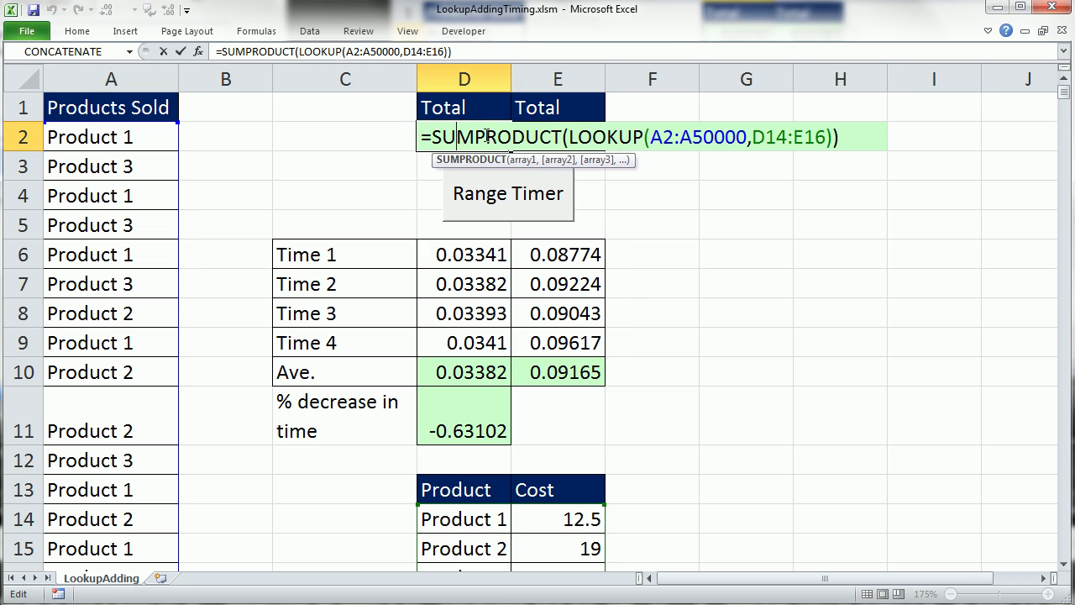
pyautogui.press('Escape')
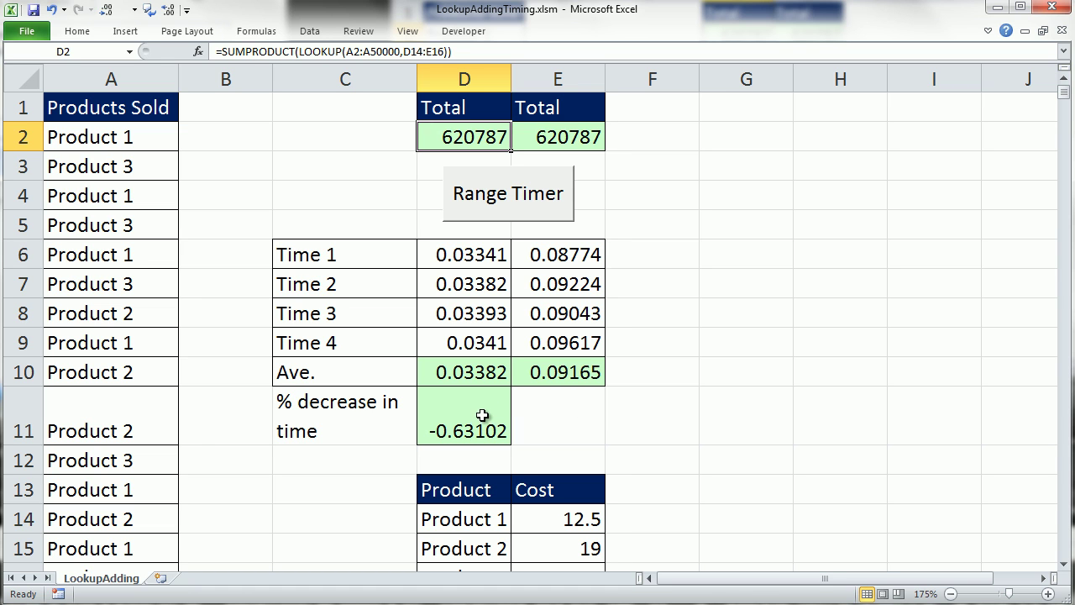
pyautogui.doubleClick(567, 128)
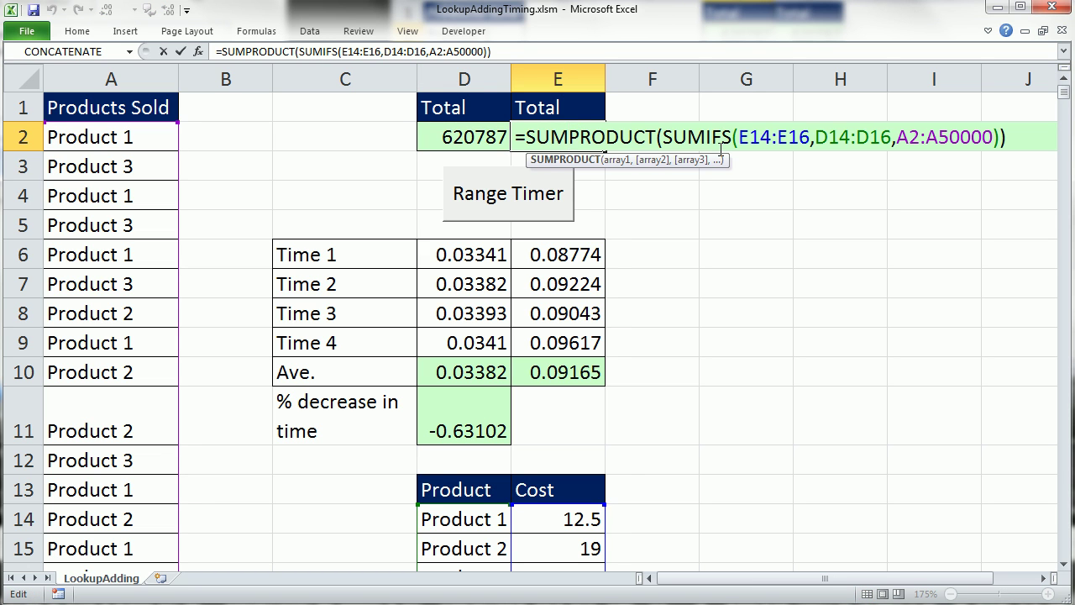
pyautogui.press('Escape')
pyautogui.doubleClick(486, 137)
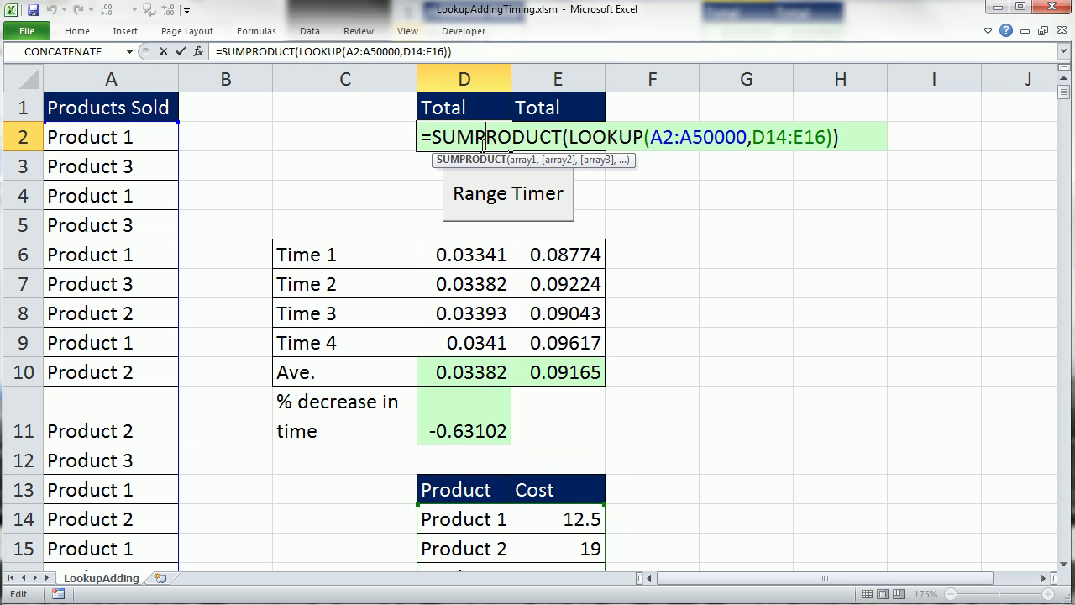
pyautogui.press('Escape')
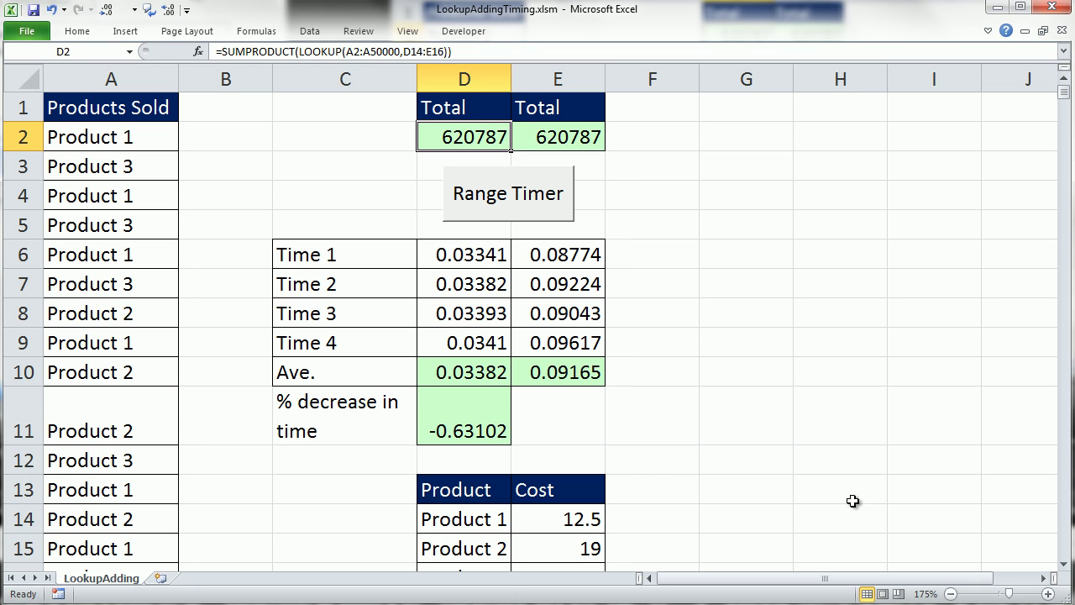
pyautogui.click(1064, 566)
pyautogui.click(1064, 566)
pyautogui.moveTo(1065, 568); pyautogui.dragTo(1065, 568)
pyautogui.click(1045, 580)
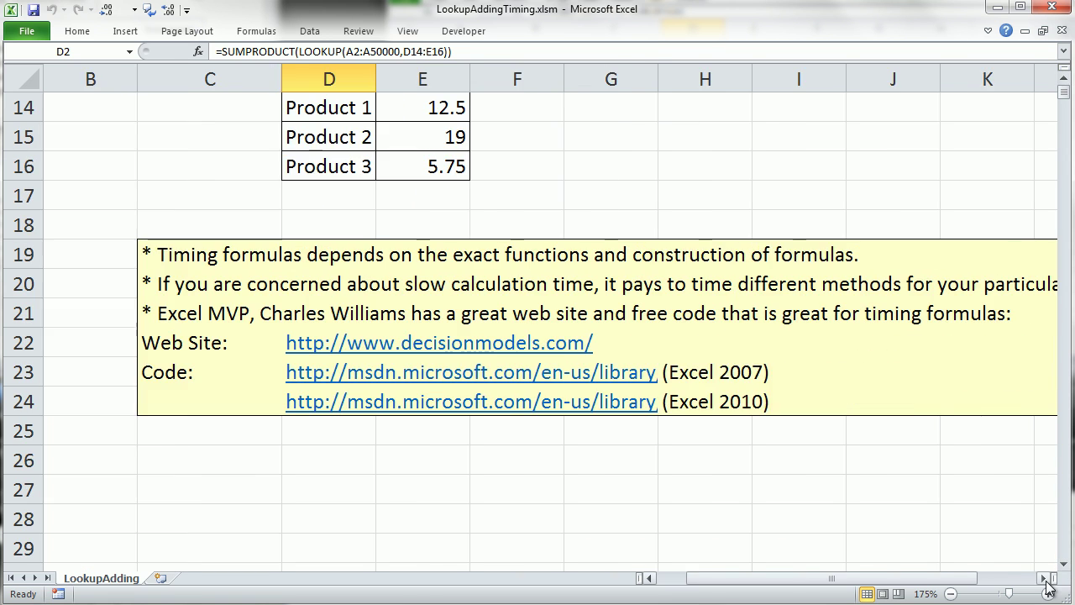
pyautogui.click(1045, 579)
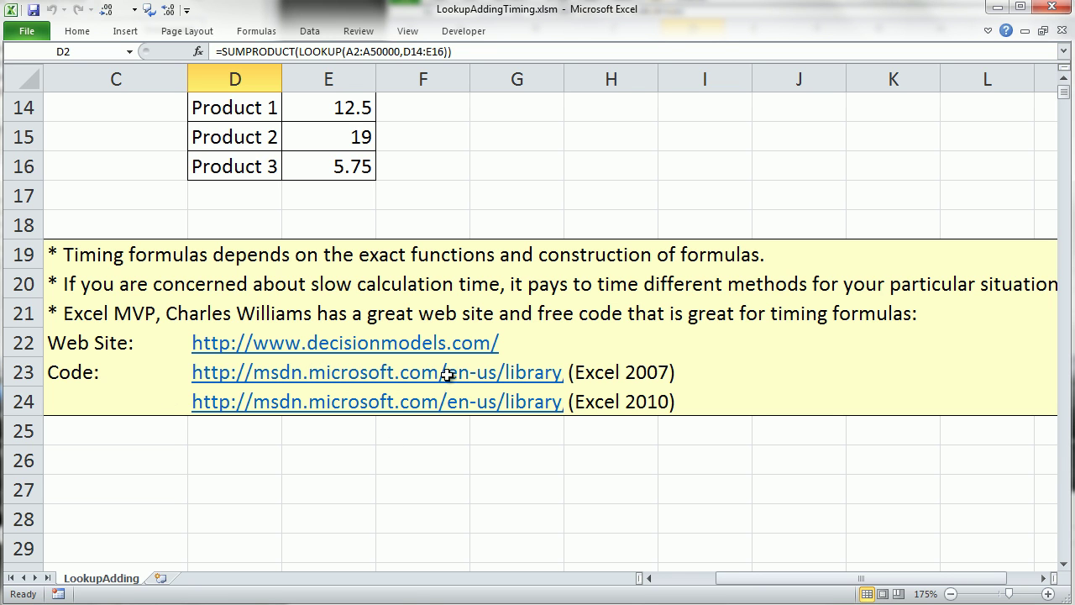
pyautogui.moveTo(940, 583); pyautogui.dragTo(881, 583)
pyautogui.scroll(4, 744, 508)
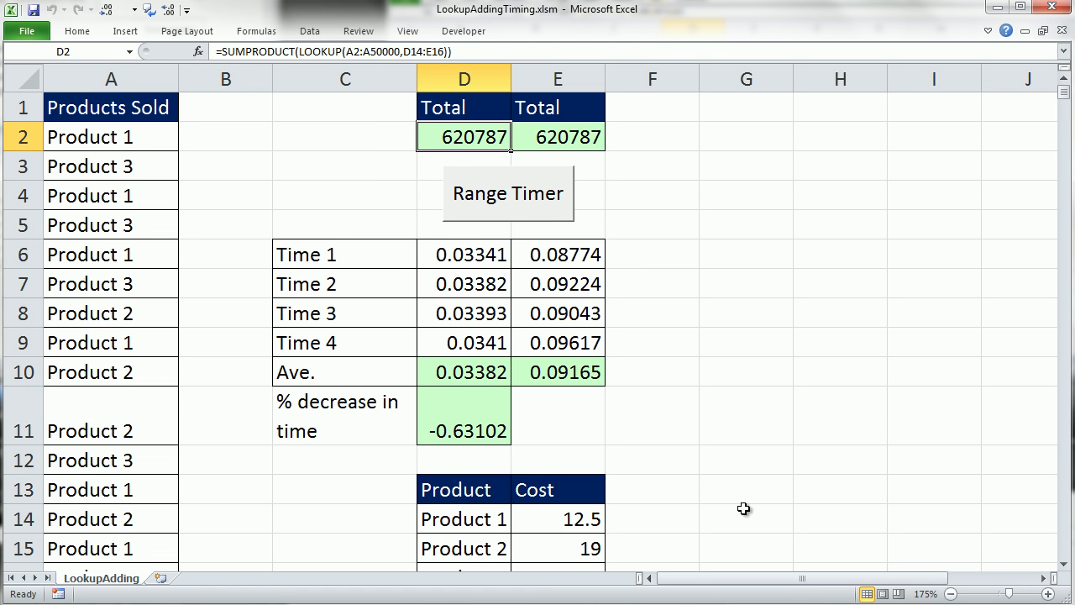
# - Close LookupAddingTiming, recheck G23's SUMPRODUCT(LOOKUP) formula at 68.75, and move to example 5
pyautogui.click(665, 176)
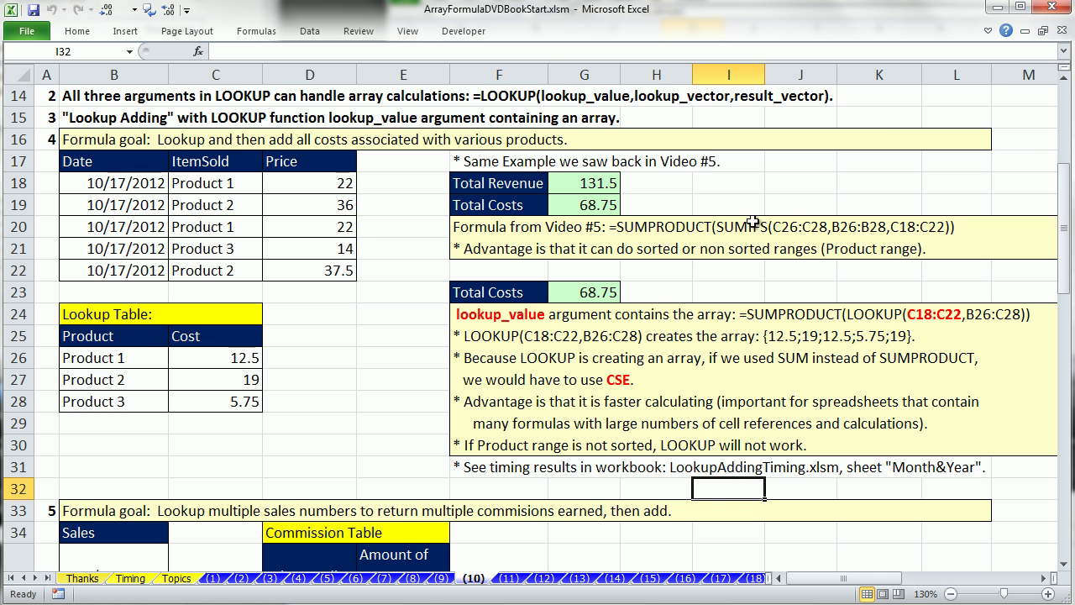
pyautogui.click(1066, 31)
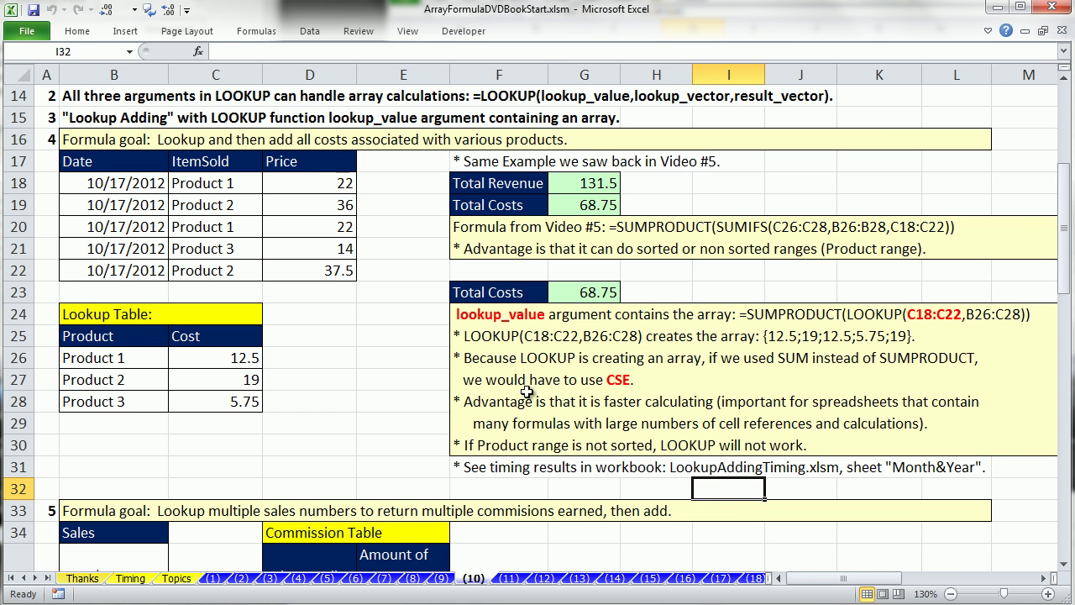
pyautogui.doubleClick(593, 290)
pyautogui.click(726, 291)
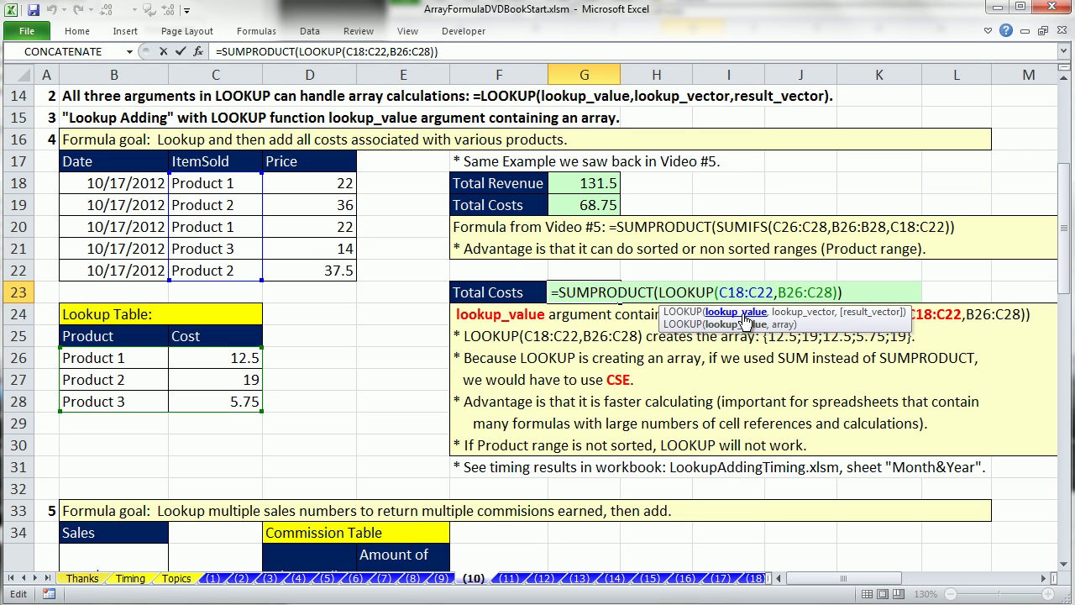
pyautogui.hotkey('ctrl', 'Return')
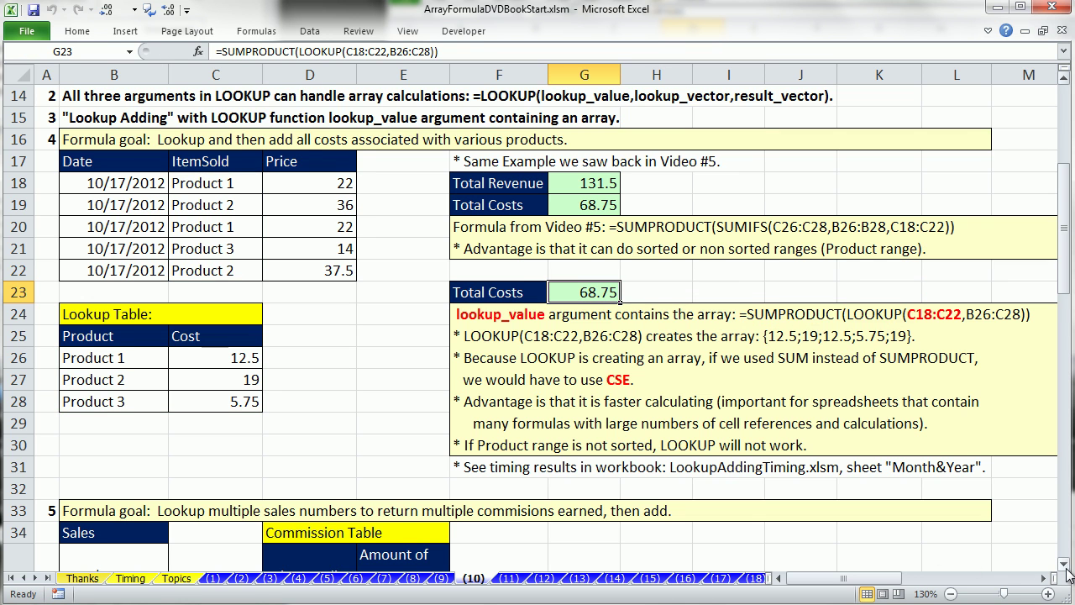
pyautogui.moveTo(1063, 564); pyautogui.dragTo(1063, 564)
pyautogui.click(108, 314)
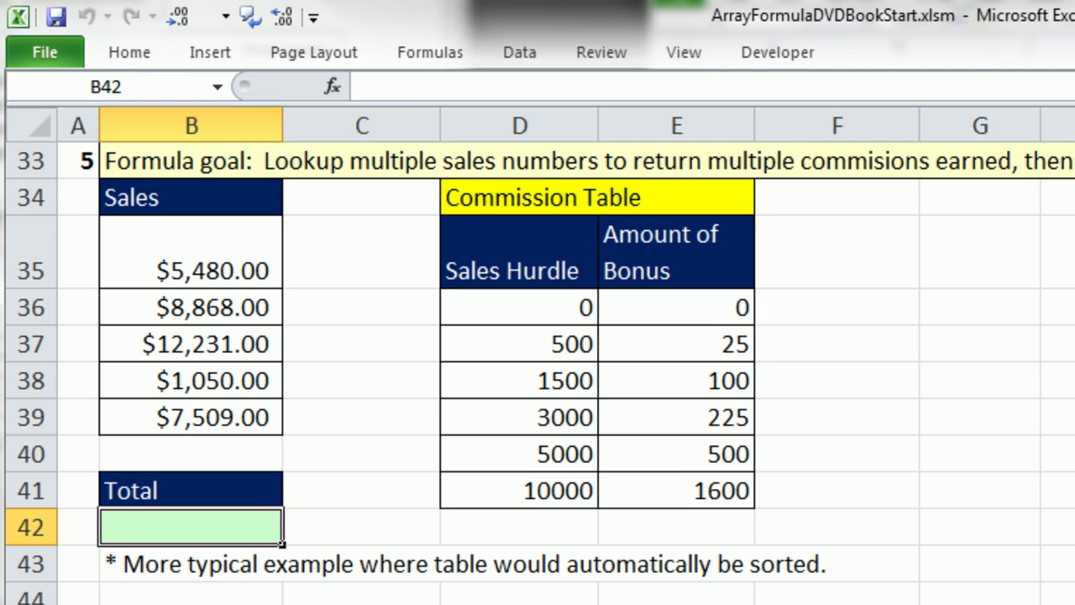
# - Review the five sales amounts B35:B39 and the commission table
pyautogui.moveTo(185, 238); pyautogui.dragTo(192, 423)
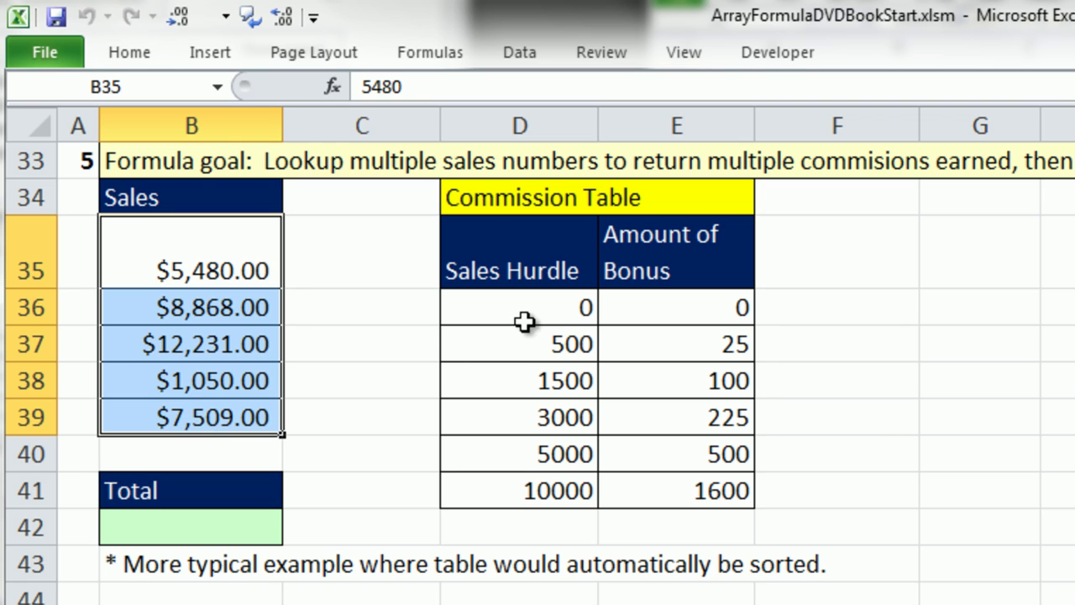
pyautogui.click(321, 263)
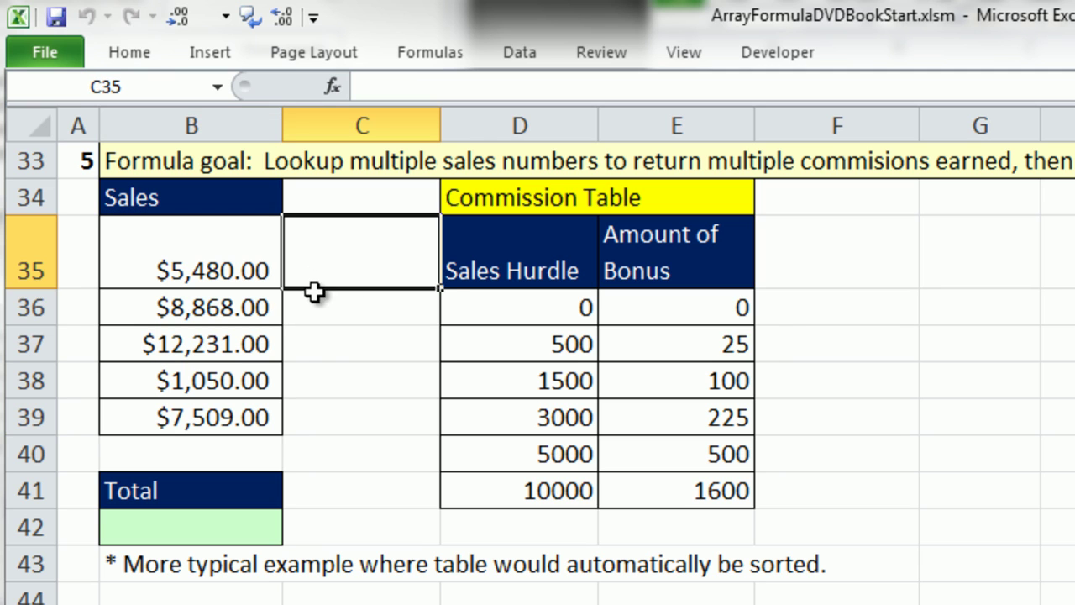
pyautogui.click(316, 304)
pyautogui.click(314, 355)
pyautogui.click(320, 392)
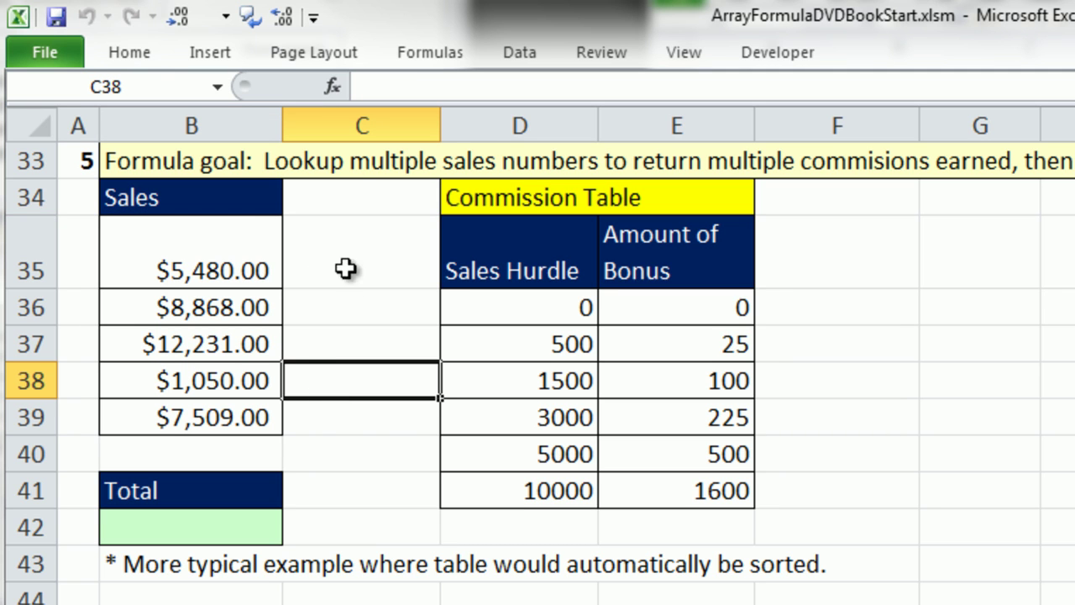
# - Enter =SUMPRODUCT(LOOKUP(B35:B39,D36:E41)) in B42 for a total commission of 3125
pyautogui.click(194, 525)
pyautogui.write('=sump')
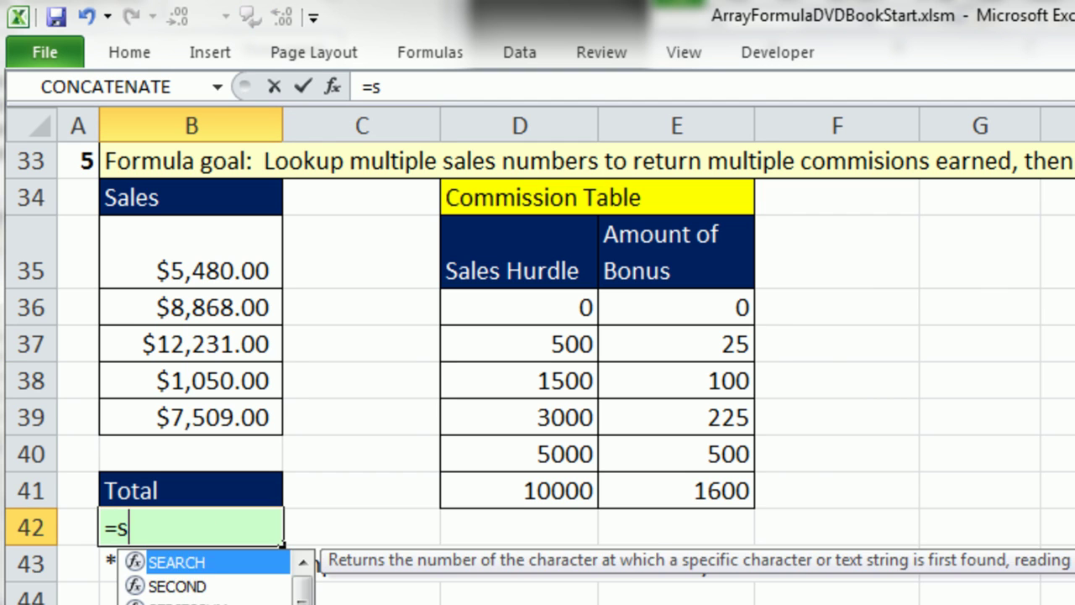
pyautogui.press('Tab')
pyautogui.write('loo')
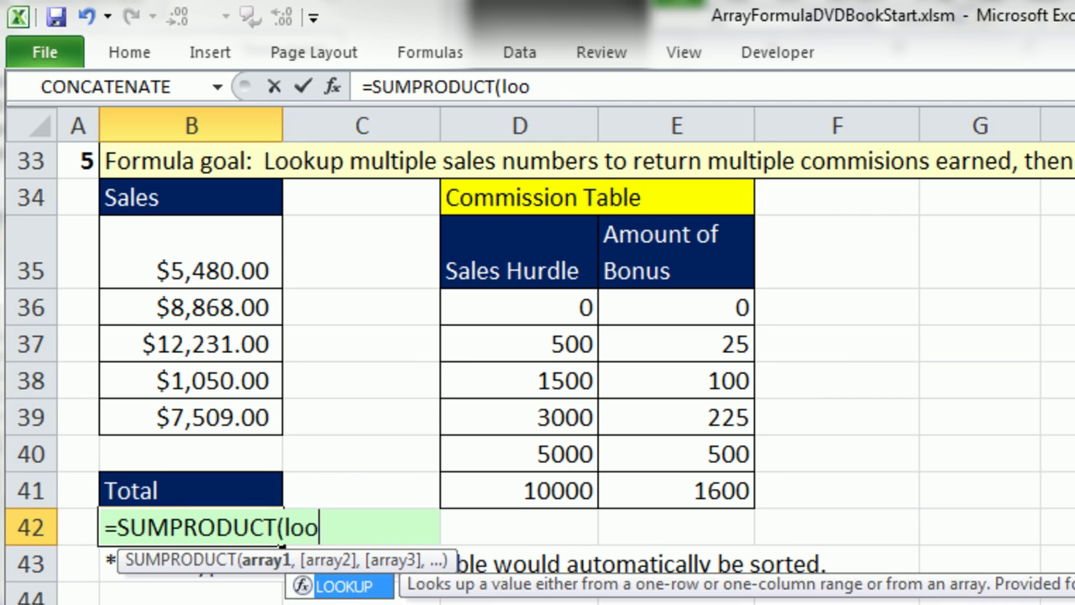
pyautogui.press('Tab')
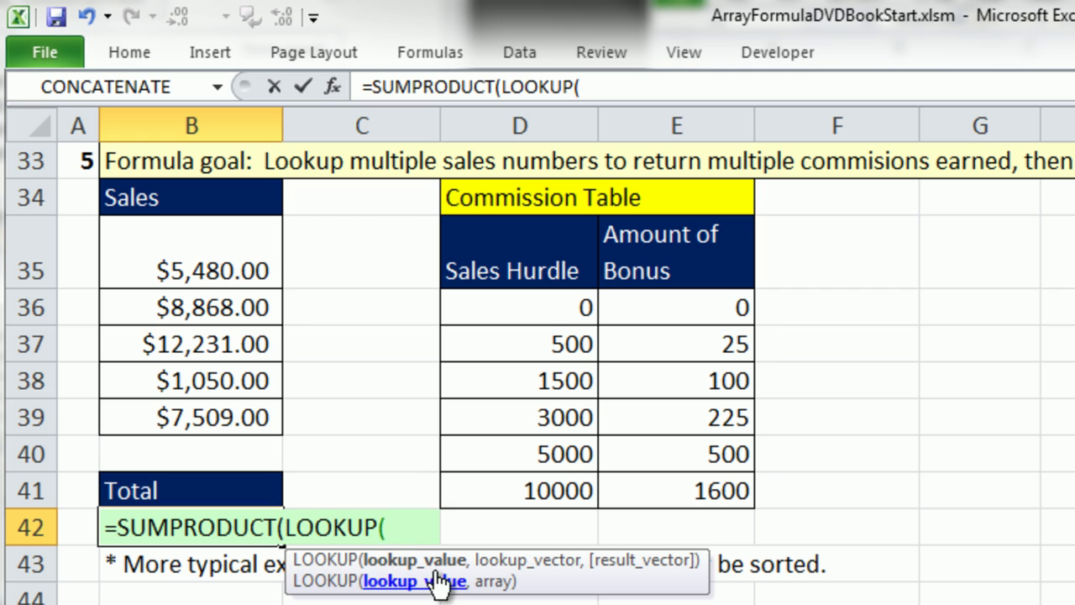
pyautogui.moveTo(190, 244); pyautogui.dragTo(234, 405)
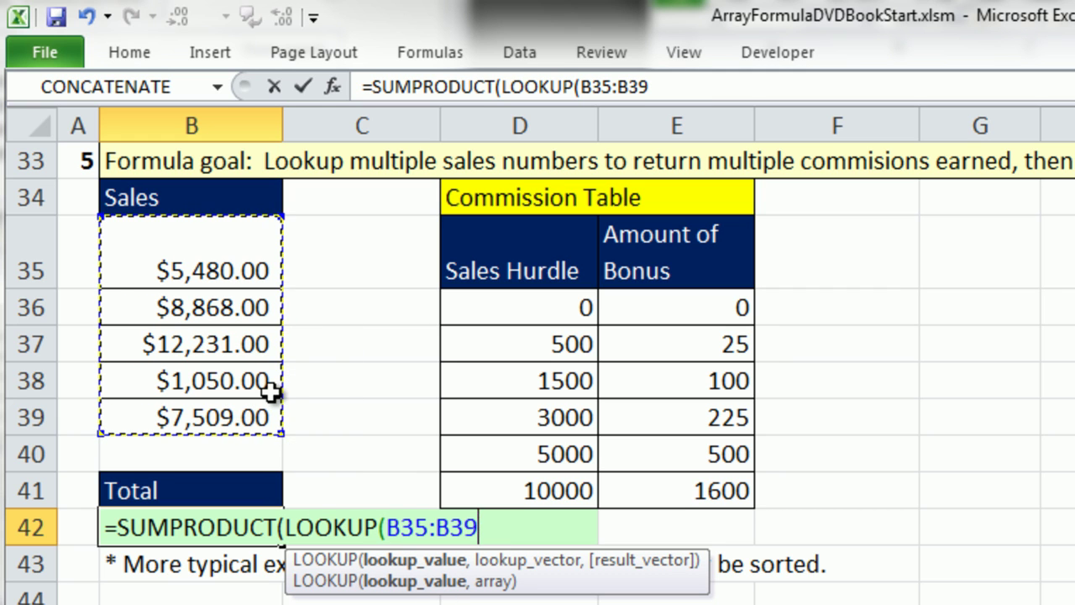
pyautogui.write(',')
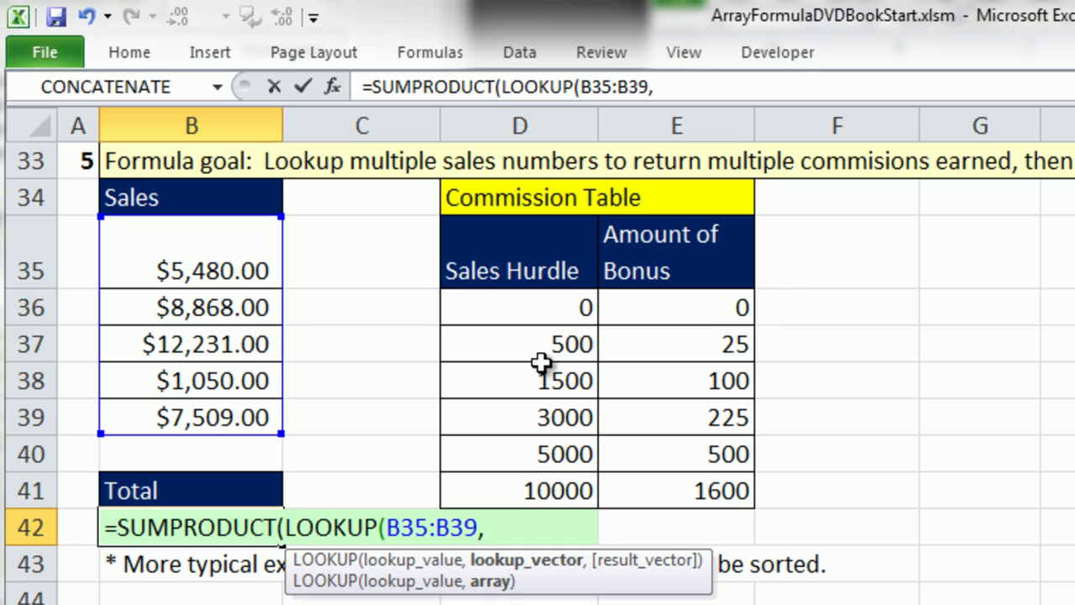
pyautogui.moveTo(514, 308); pyautogui.dragTo(685, 490)
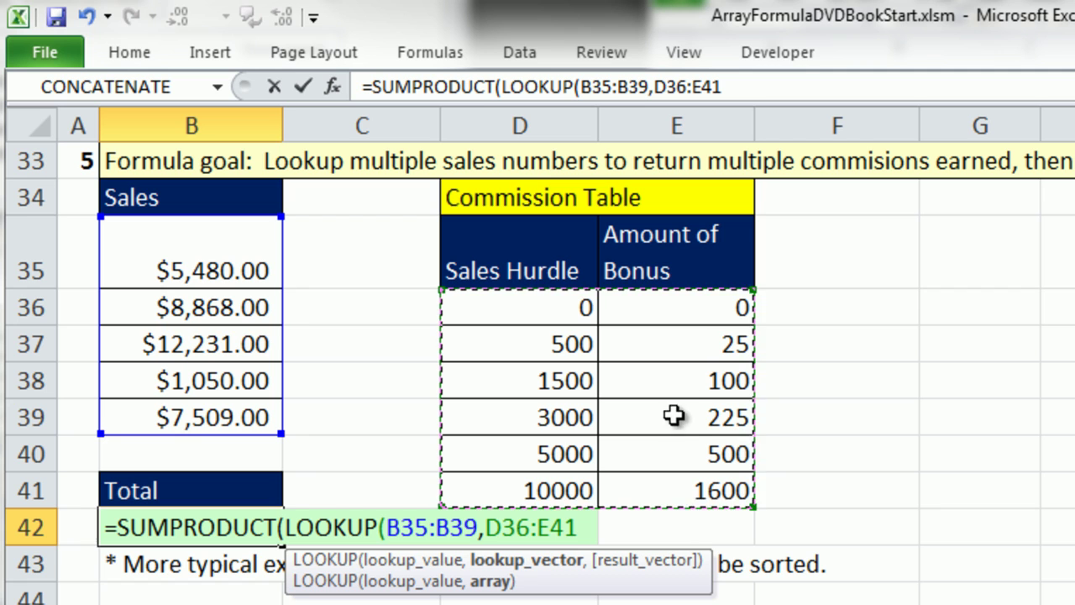
pyautogui.write('))')
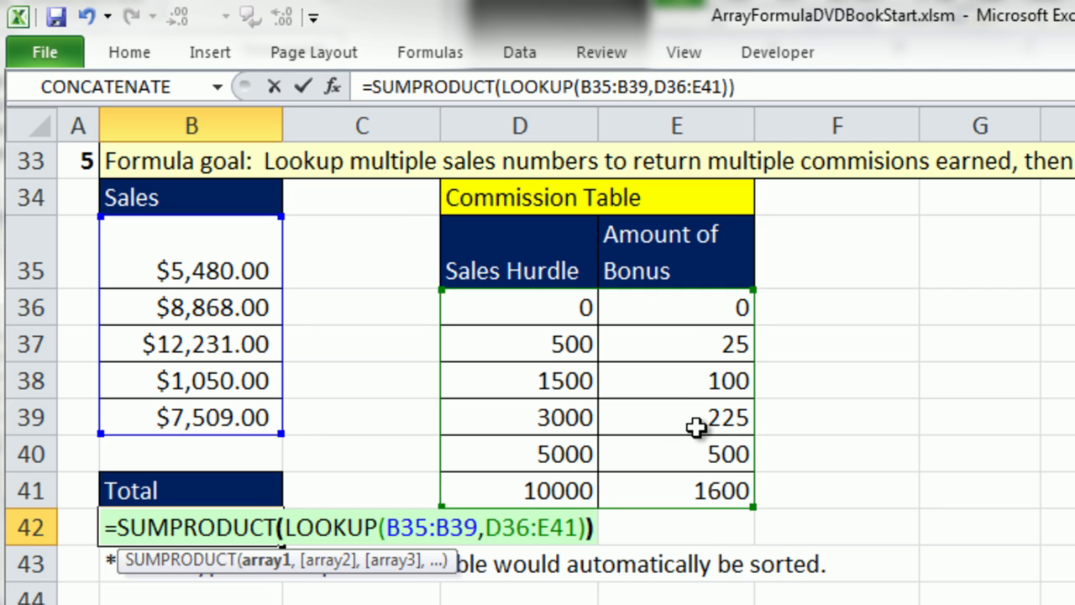
pyautogui.hotkey('ctrl', 'Return')
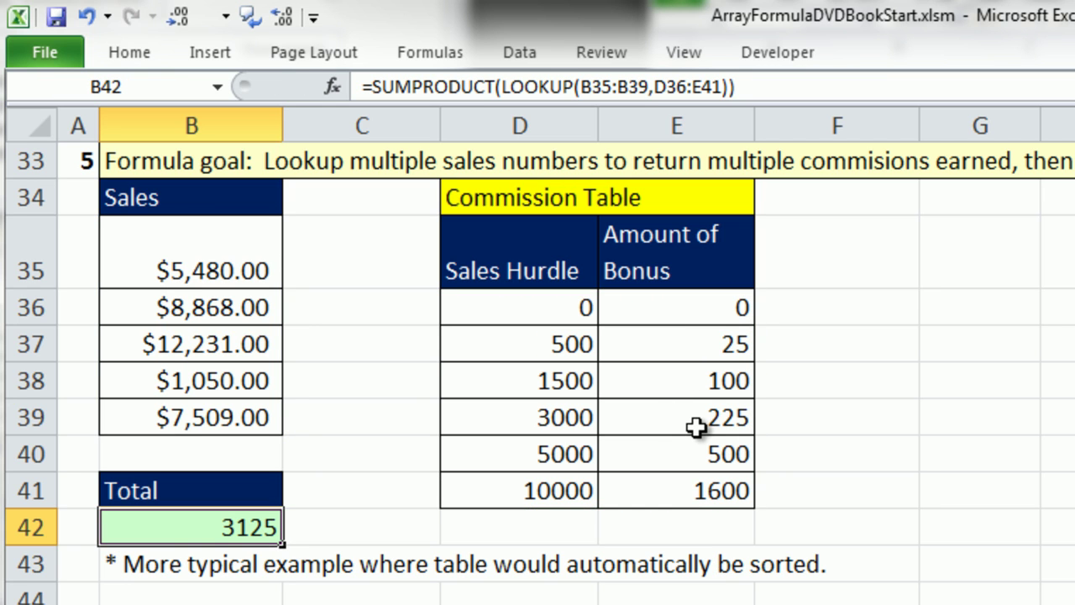
pyautogui.doubleClick(266, 527)
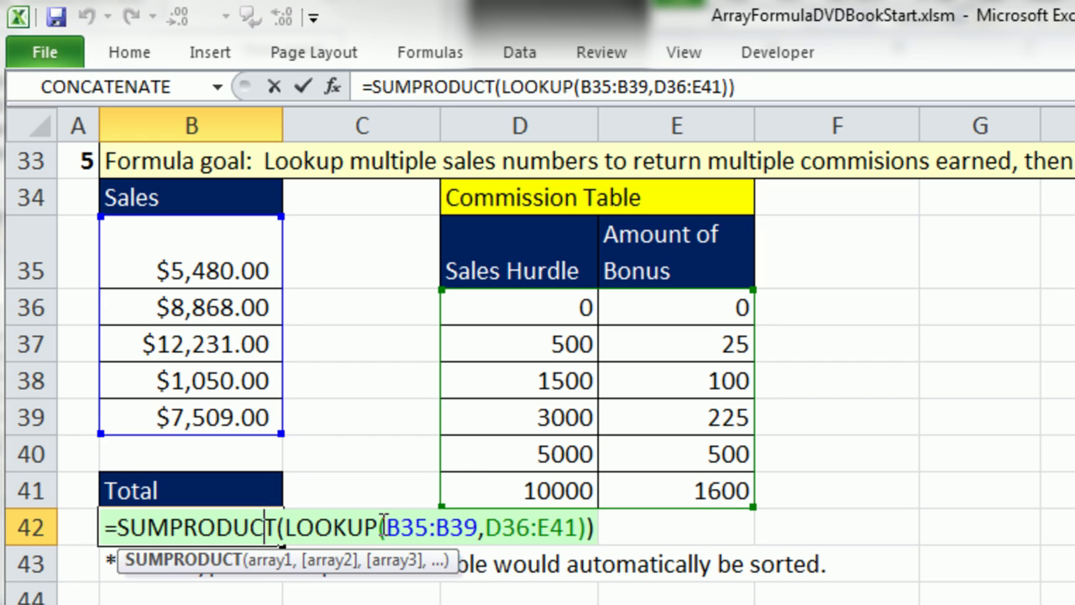
pyautogui.click(387, 527)
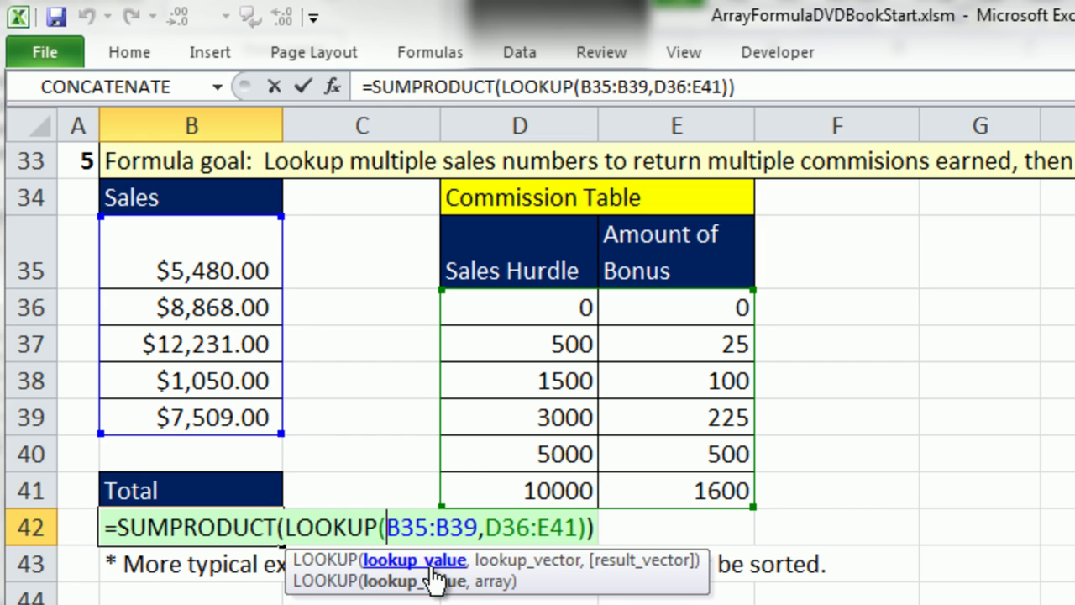
pyautogui.press('Escape')
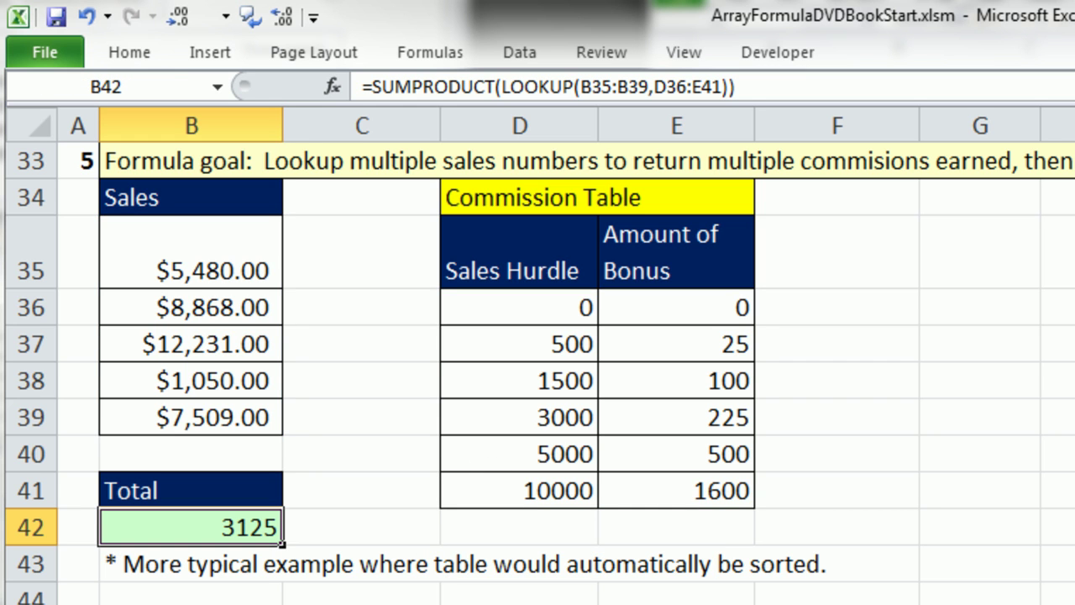
# - Select E47 and scroll down to the Lookup Last item example
pyautogui.click(676, 601)
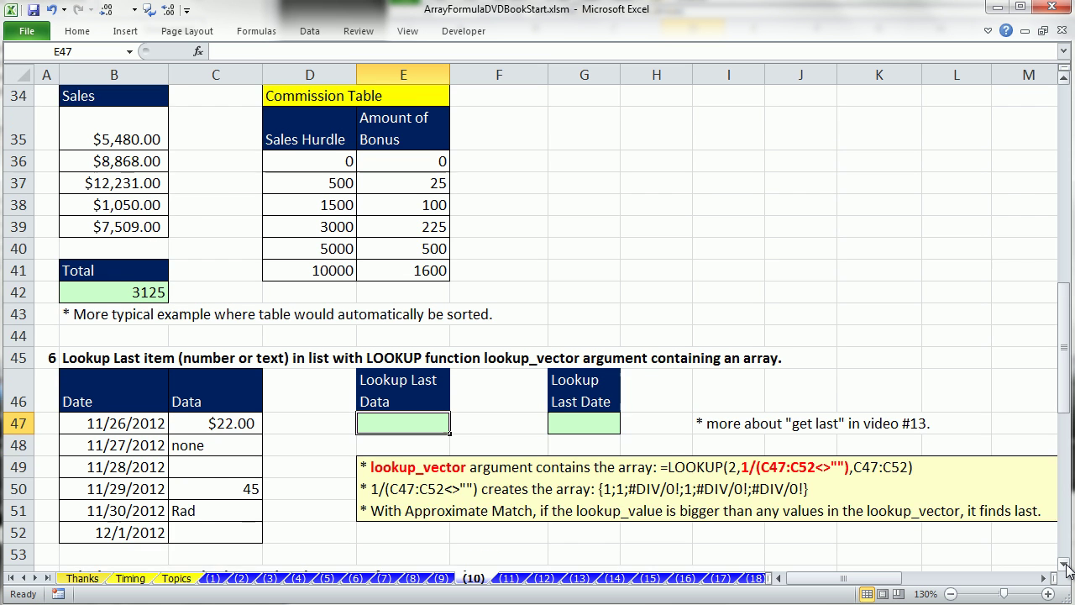
pyautogui.click(1064, 565)
pyautogui.click(1064, 566)
pyautogui.click(1063, 565)
pyautogui.click(1064, 566)
pyautogui.click(1064, 565)
pyautogui.click(1064, 565)
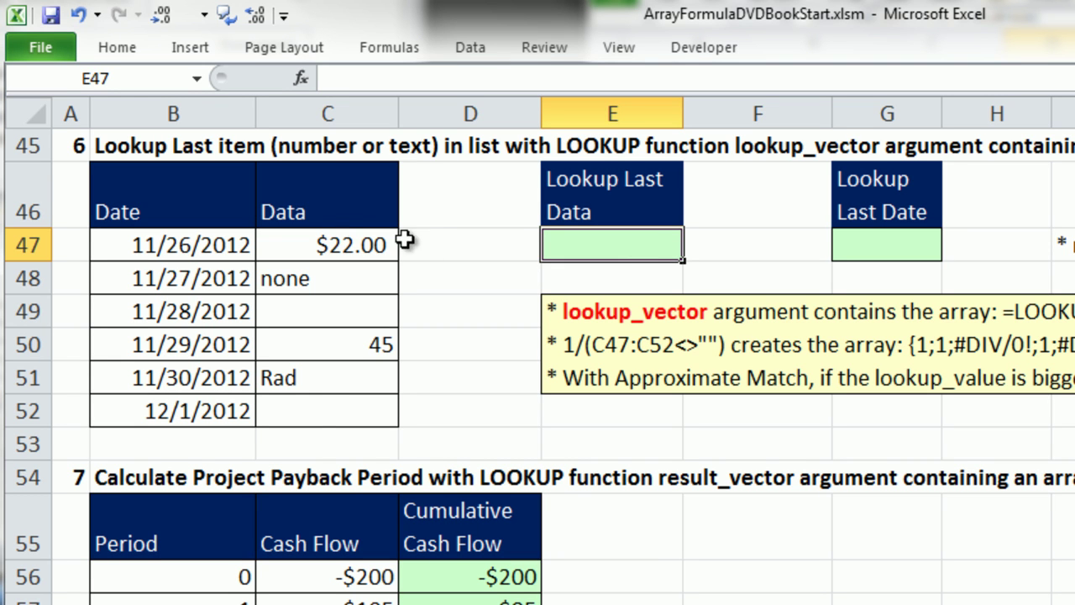
# - Delete Rad from C51 (11/30/2012), leave C52 empty, and select E47
pyautogui.click(200, 249)
pyautogui.press('Delete')
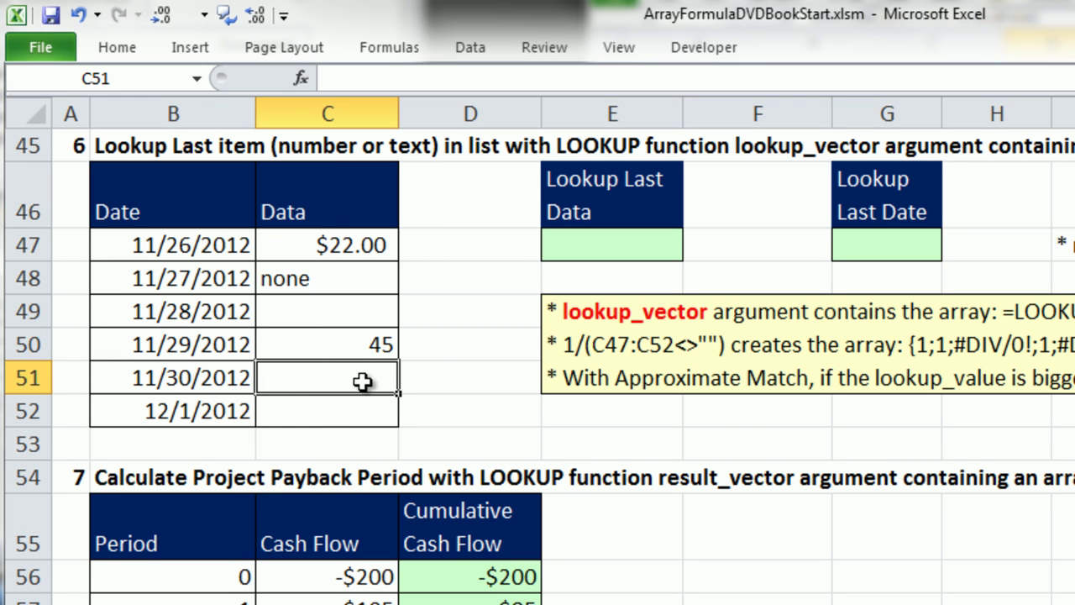
pyautogui.click(353, 348)
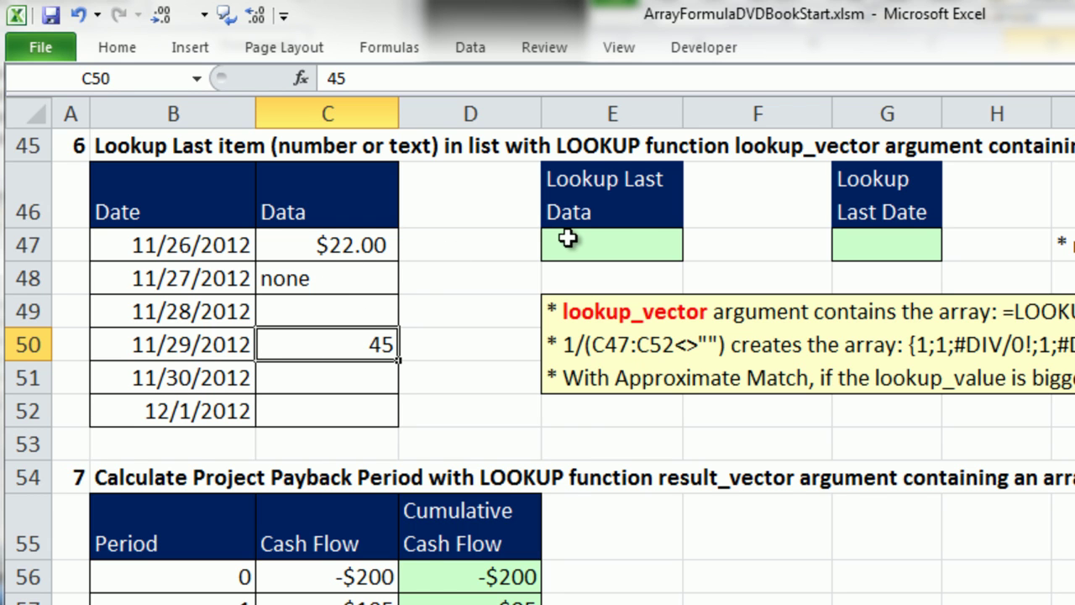
pyautogui.click(353, 412)
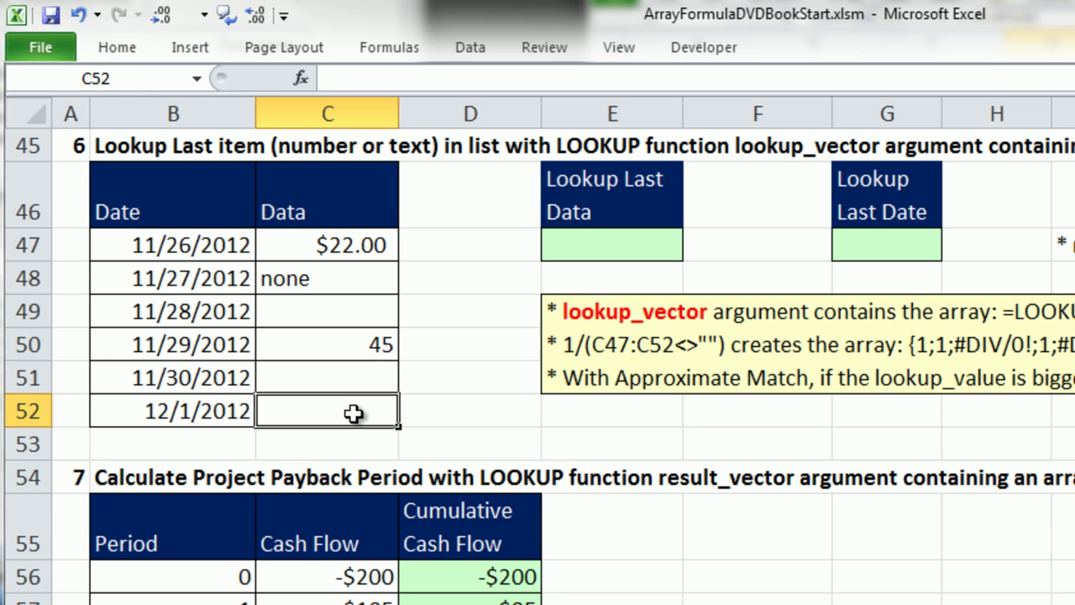
pyautogui.write('Rad')
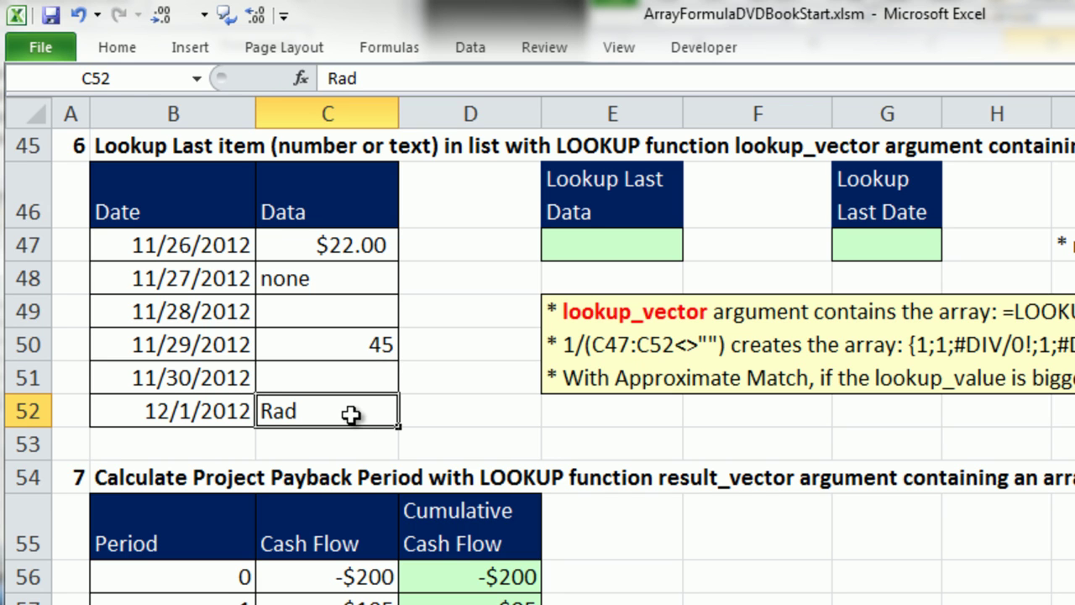
pyautogui.press('Escape')
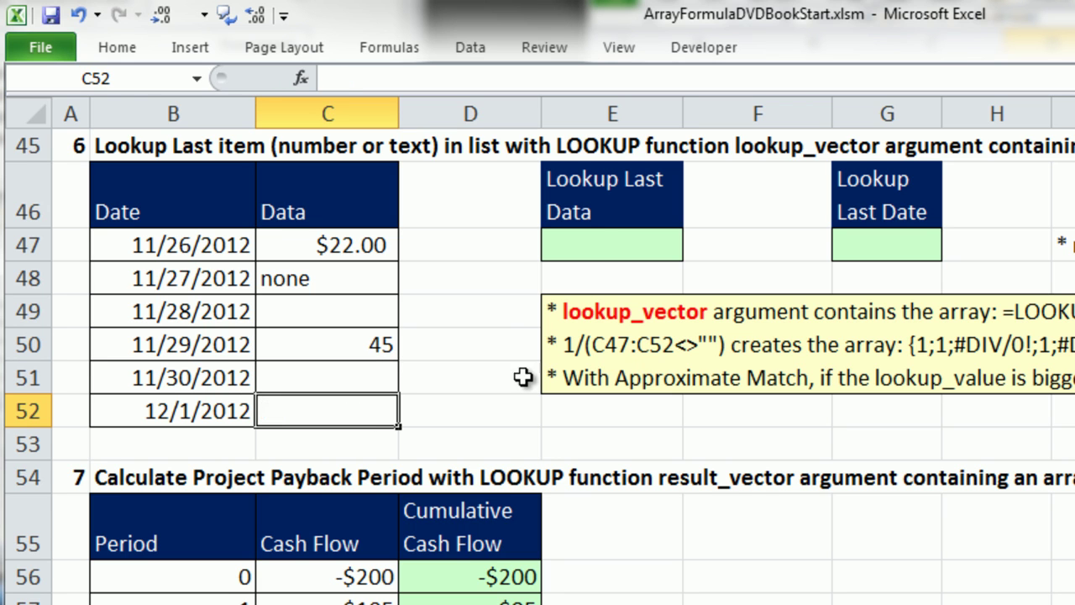
pyautogui.click(597, 250)
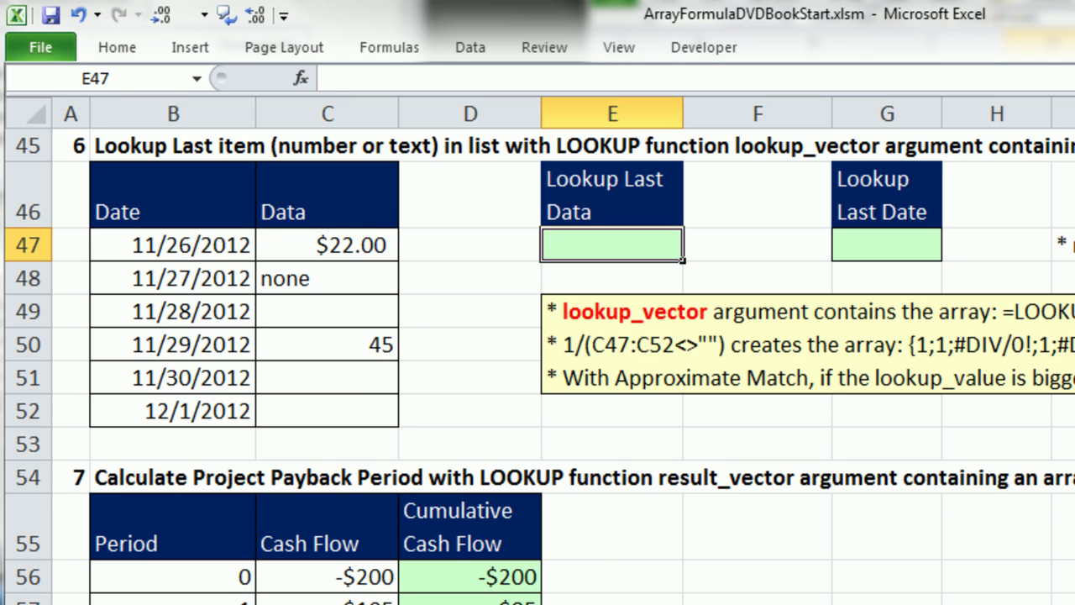
# - Type =C47:C52<>"" in E47 and preview it with F9 as TRUE;TRUE;FALSE;TRUE;FALSE;FALSE
pyautogui.write('=')
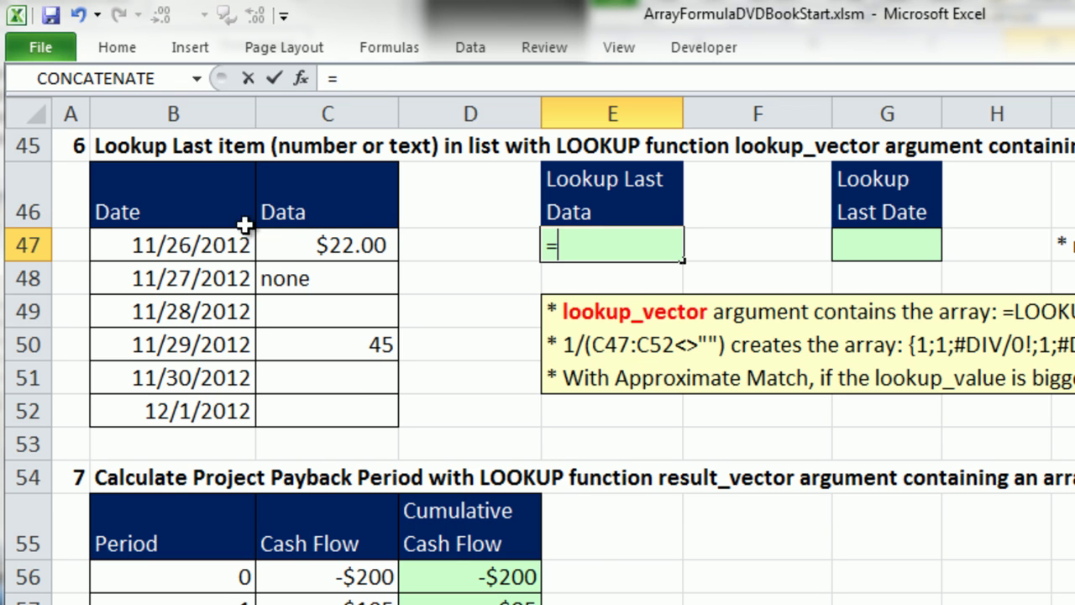
pyautogui.moveTo(283, 244); pyautogui.dragTo(335, 409)
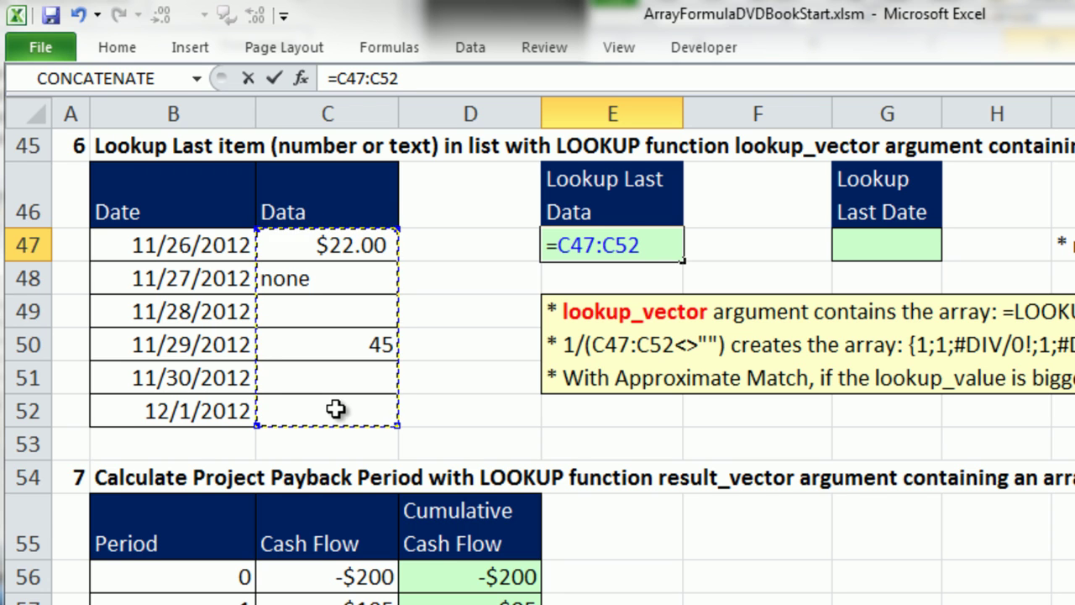
pyautogui.write('<>')
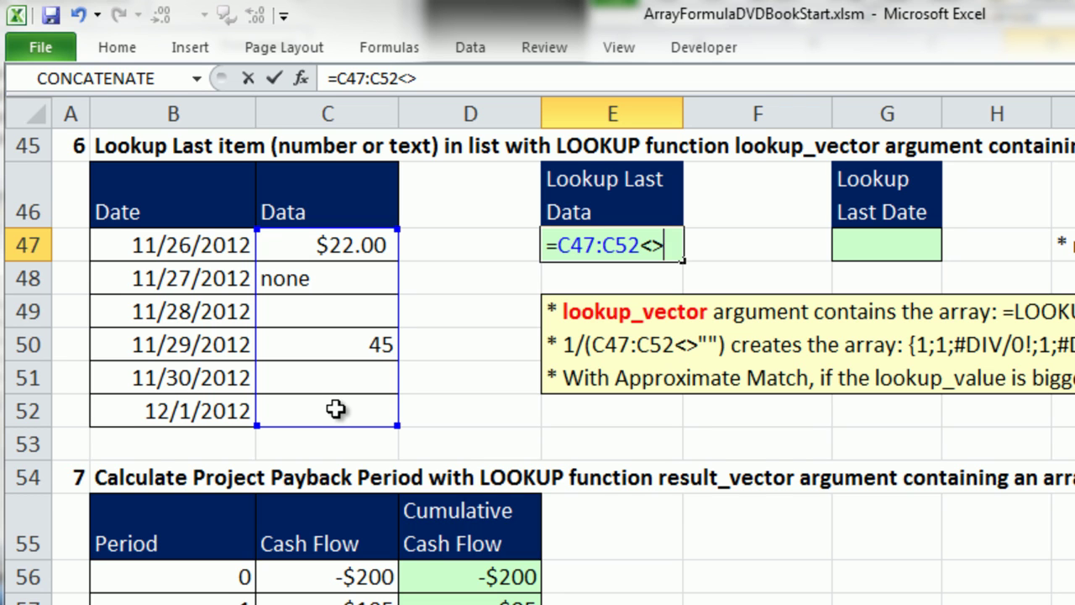
pyautogui.write('""')
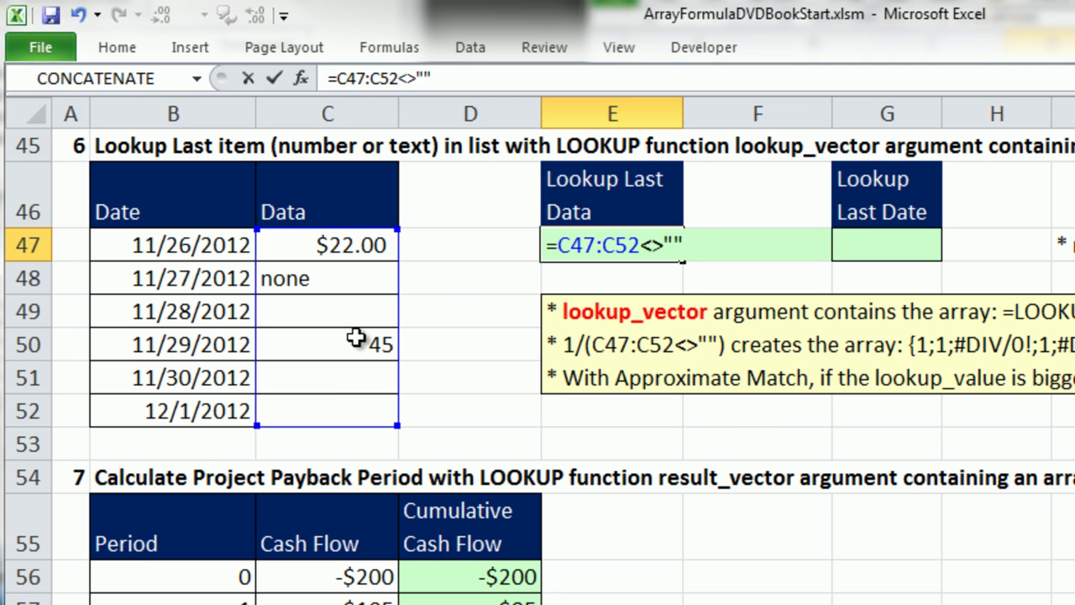
pyautogui.hotkey('shift', 'Home')
pyautogui.hotkey('shift', 'Right')
pyautogui.press('F9')
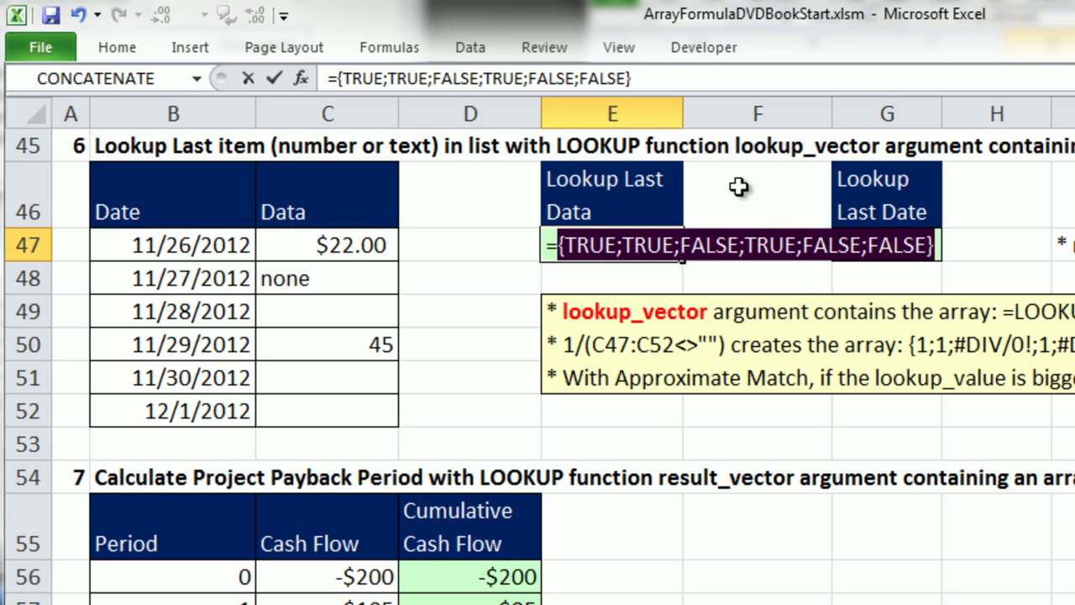
pyautogui.hotkey('ctrl', 'z')
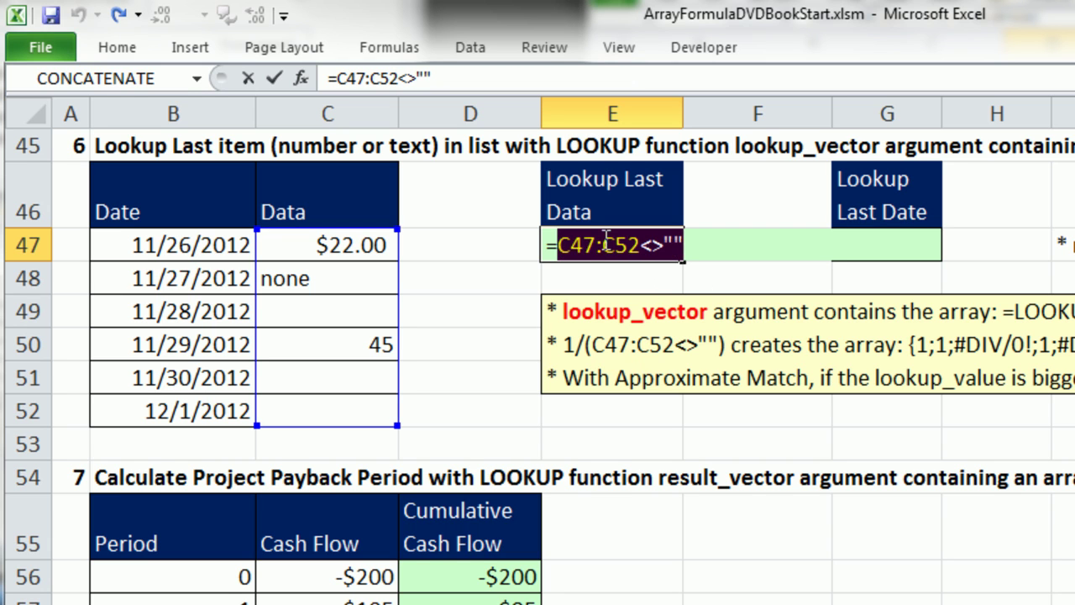
pyautogui.press('Left')
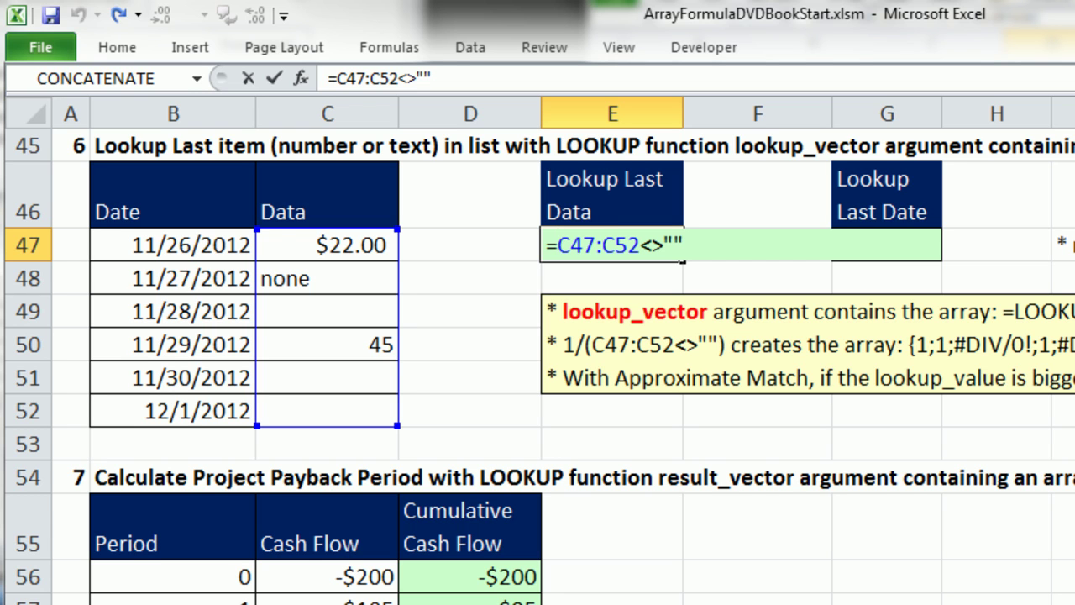
# - Change E47's test to =1/(C47:C52<>"") and preview {1;1;#DIV/0!;1;#DIV/0!;#DIV/0!} with F9
pyautogui.write('1/(')
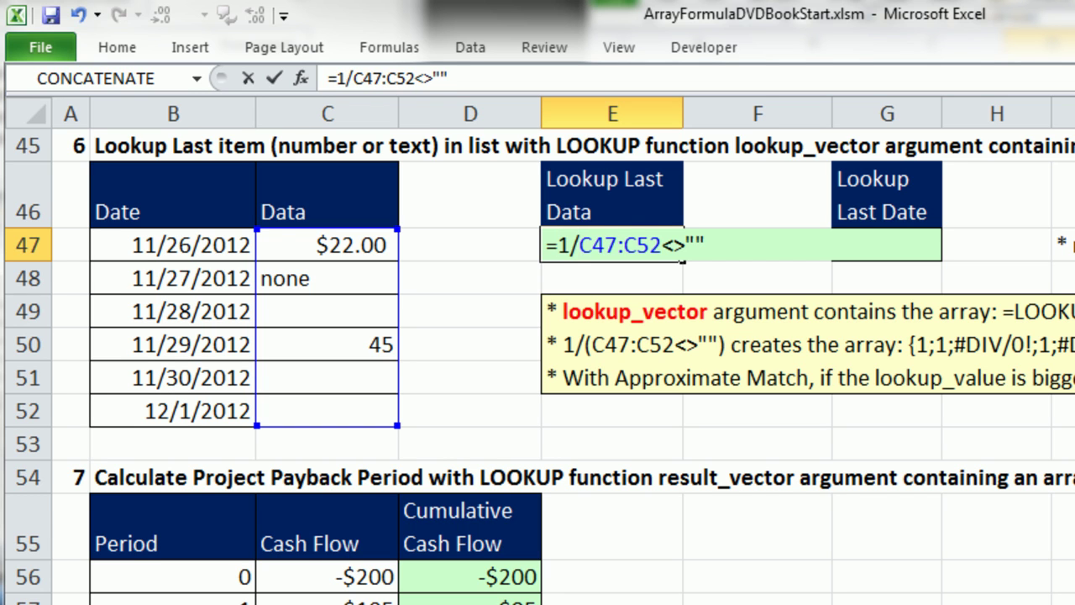
pyautogui.click(759, 238)
pyautogui.write(')')
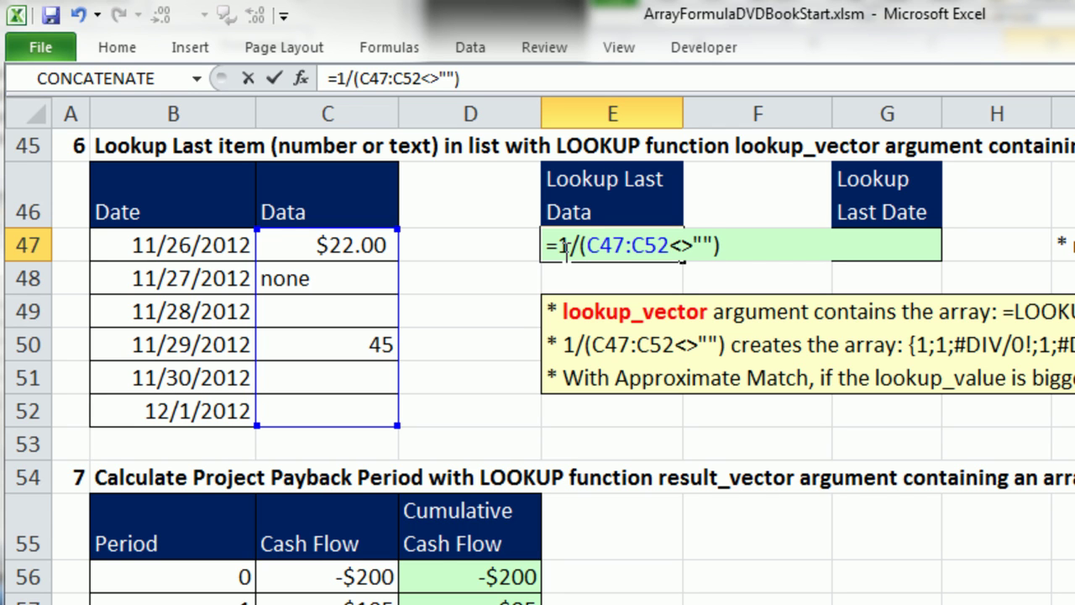
pyautogui.moveTo(570, 247); pyautogui.dragTo(582, 249)
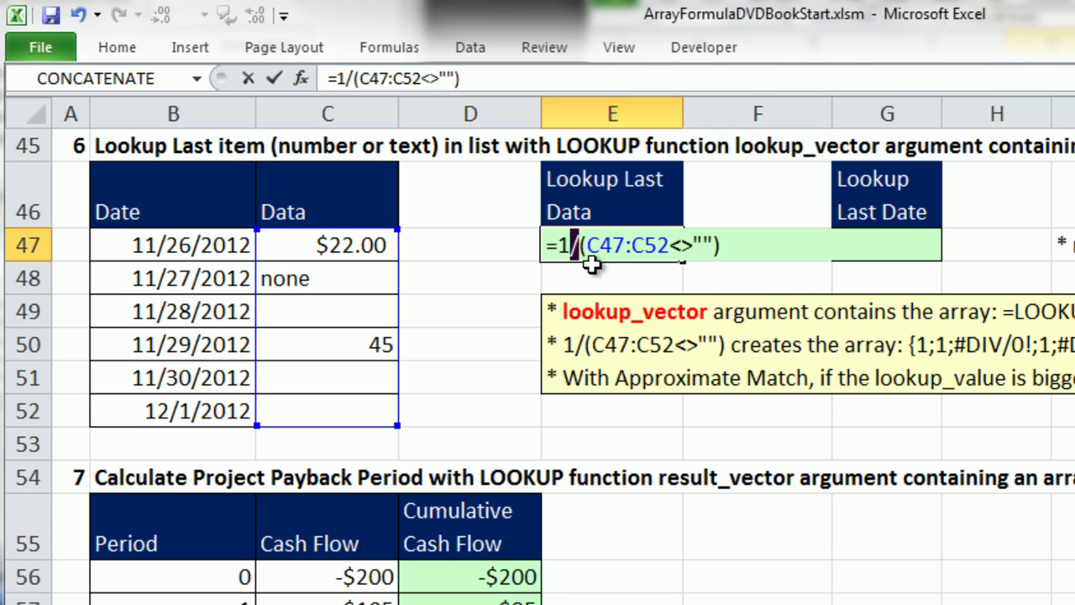
pyautogui.moveTo(749, 240); pyautogui.dragTo(421, 230)
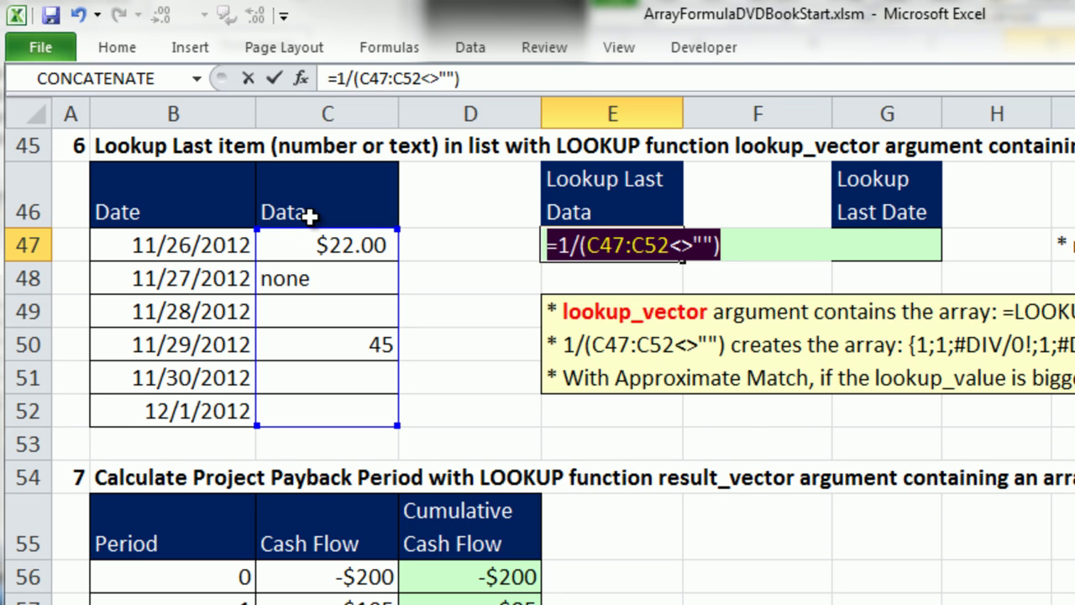
pyautogui.press('F9')
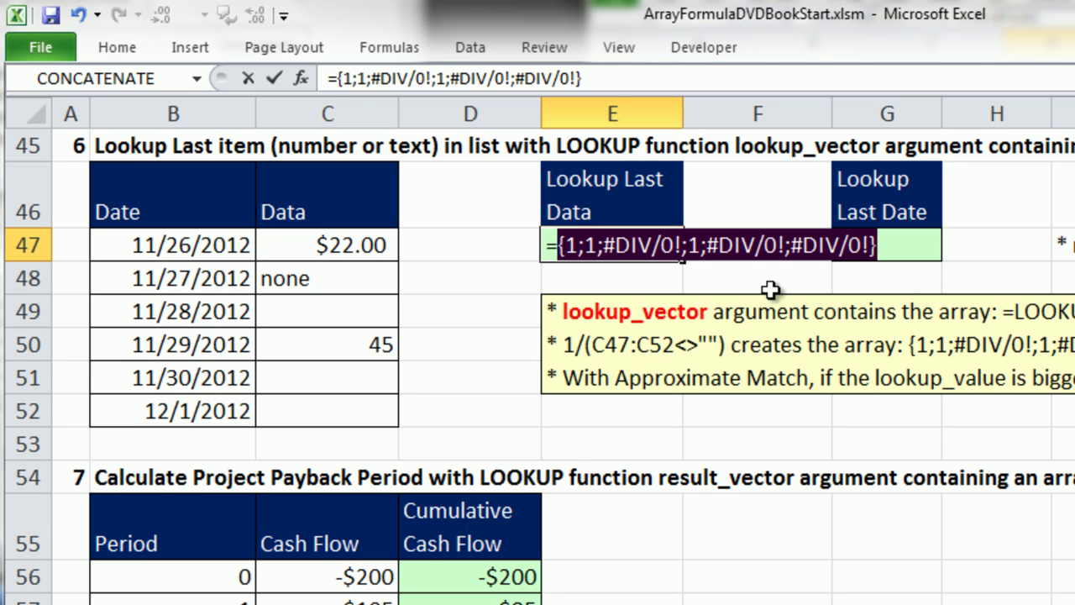
pyautogui.hotkey('ctrl', 'z')
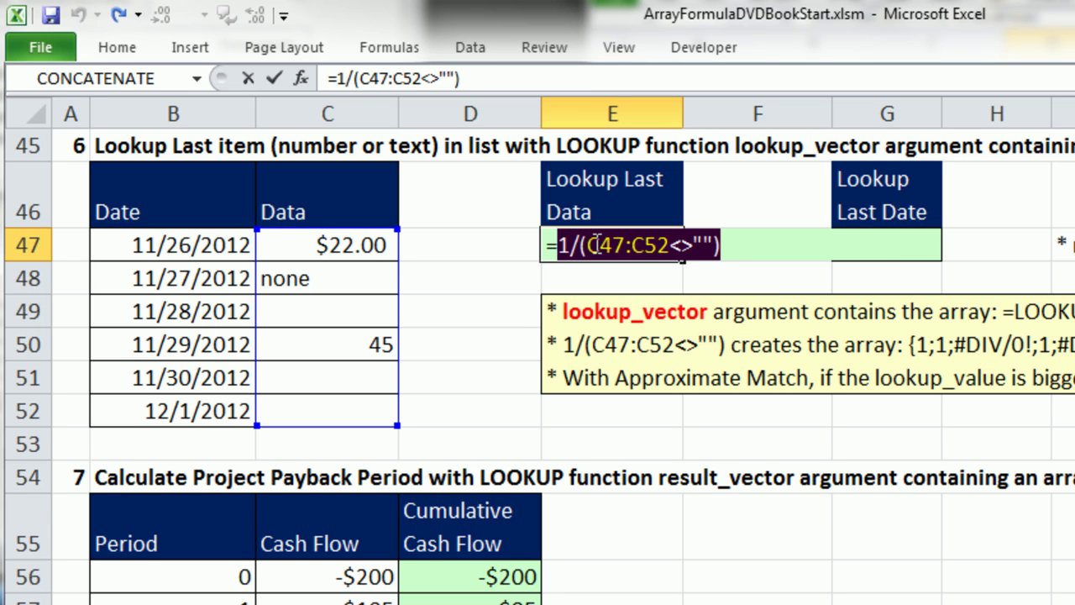
# - Wrap E47's expression in LOOKUP with lookup value 2 and preview the 1/(C47:C52<>"") vector
pyautogui.click(561, 243)
pyautogui.write('loo')
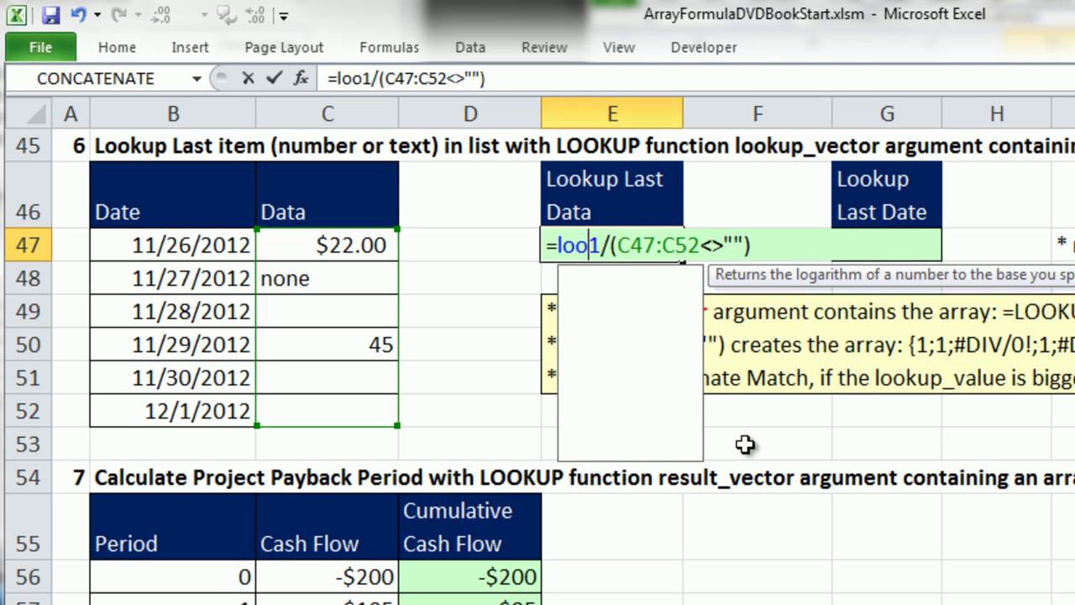
pyautogui.press('Tab')
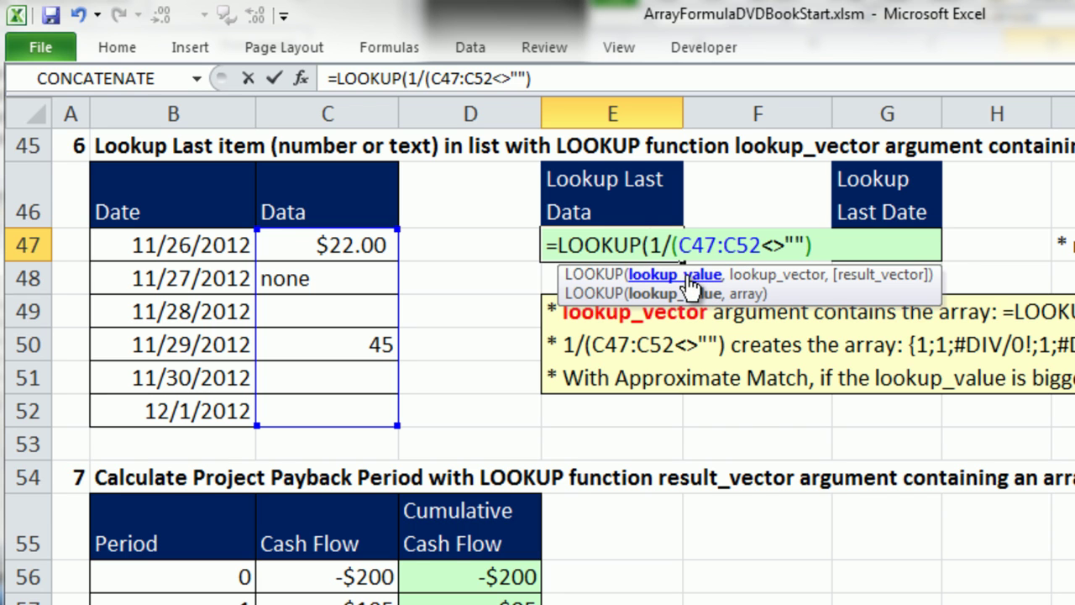
pyautogui.write('2')
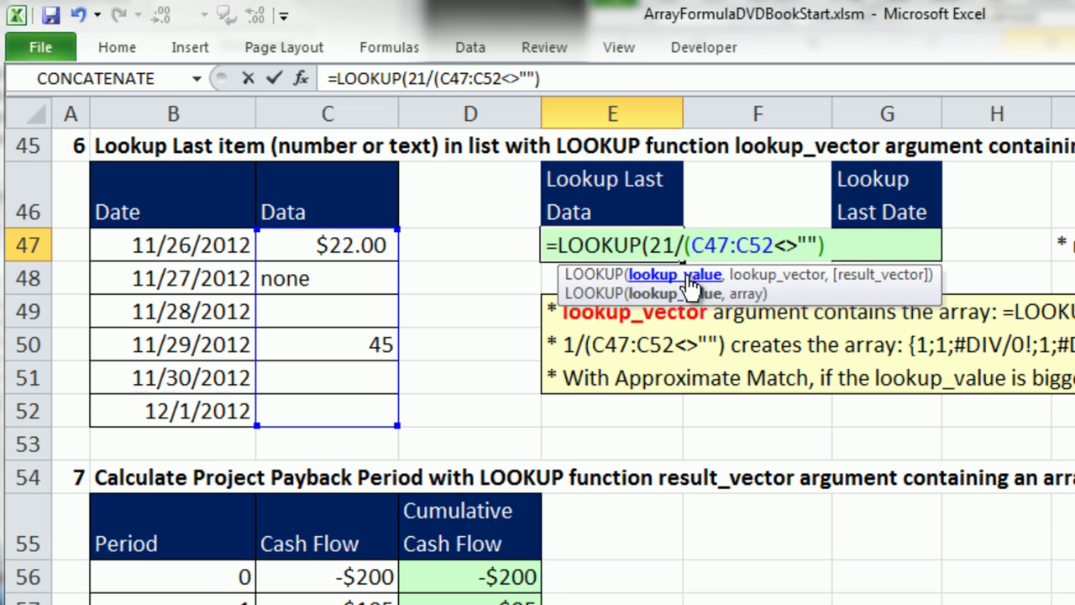
pyautogui.write(',')
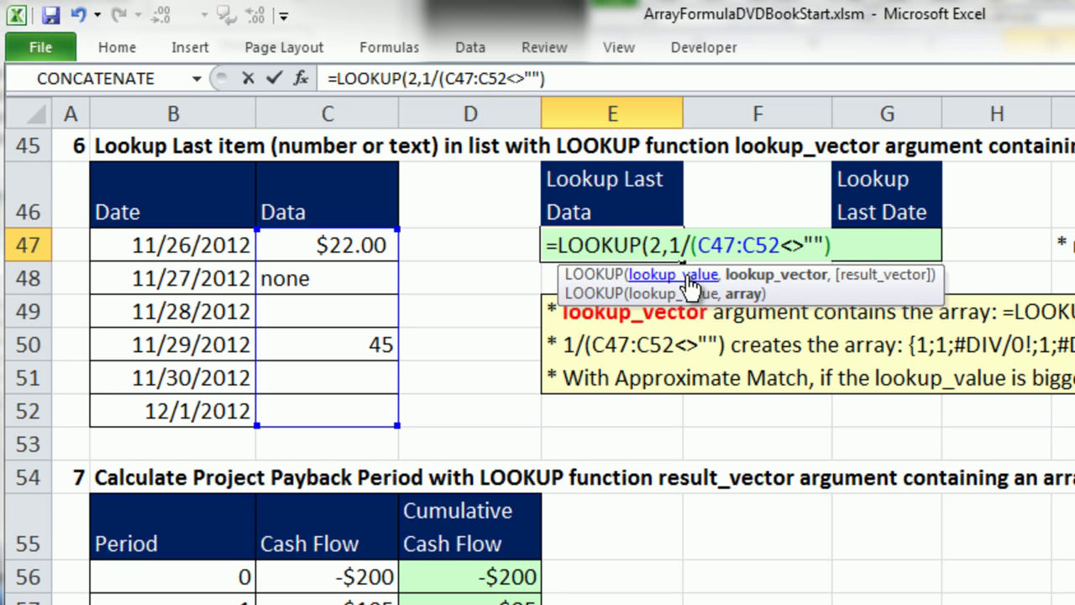
pyautogui.click(653, 245)
pyautogui.moveTo(679, 245); pyautogui.dragTo(999, 265)
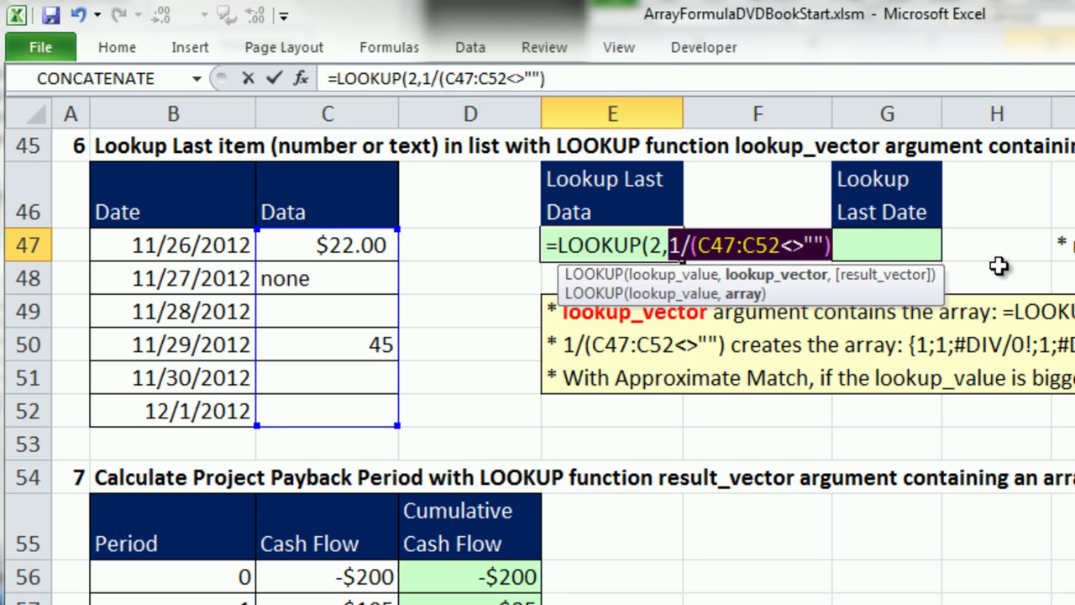
pyautogui.press('F9')
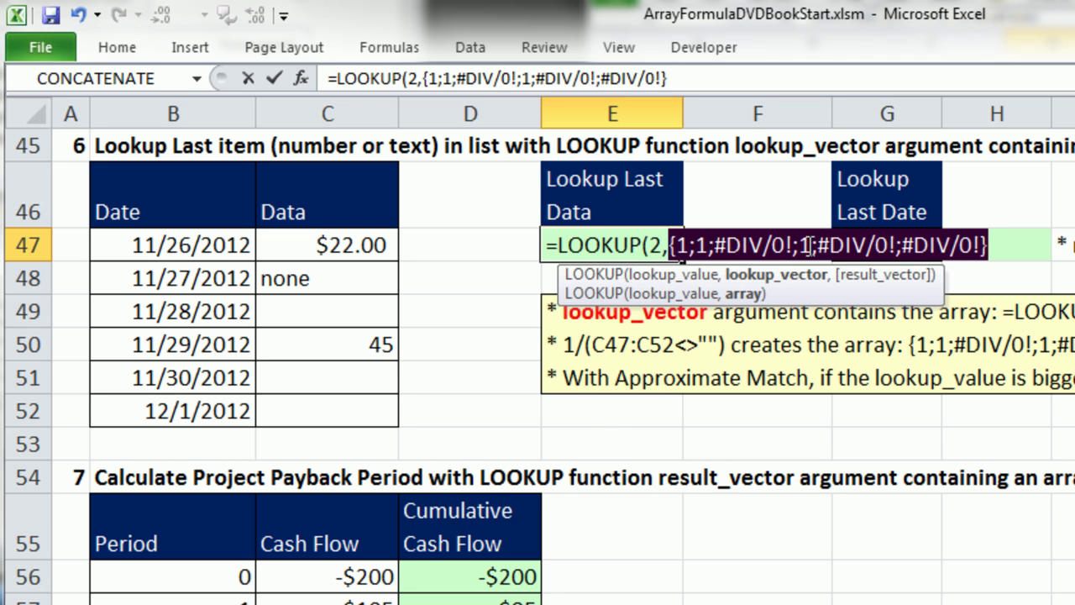
pyautogui.hotkey('ctrl', 'z')
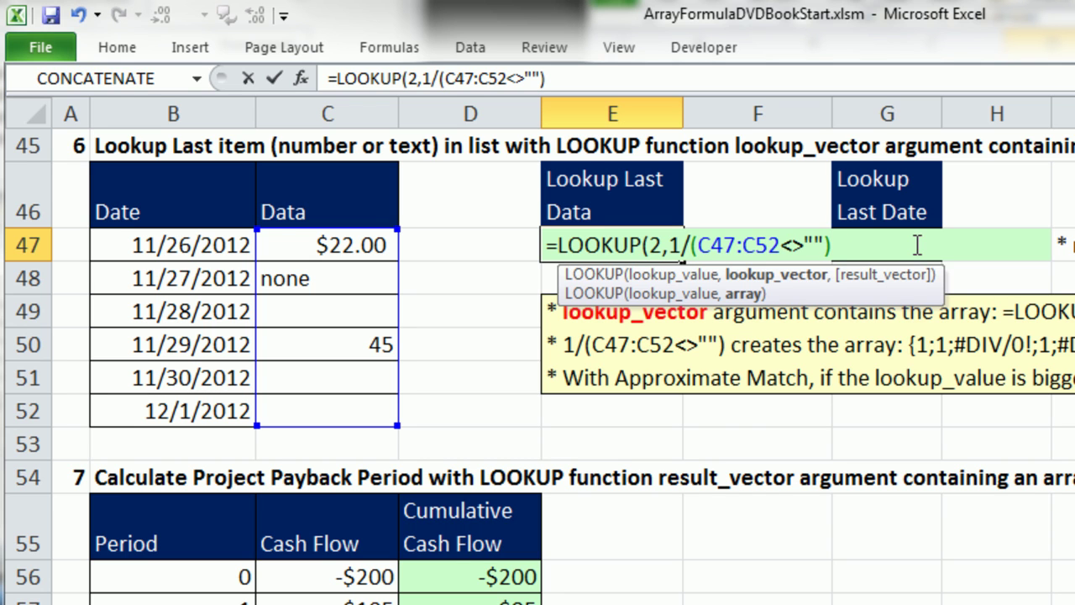
# - Add C47:C52 as the result vector and commit =LOOKUP(2,1/(C47:C52<>""),C47:C52), returning 45
pyautogui.write(',')
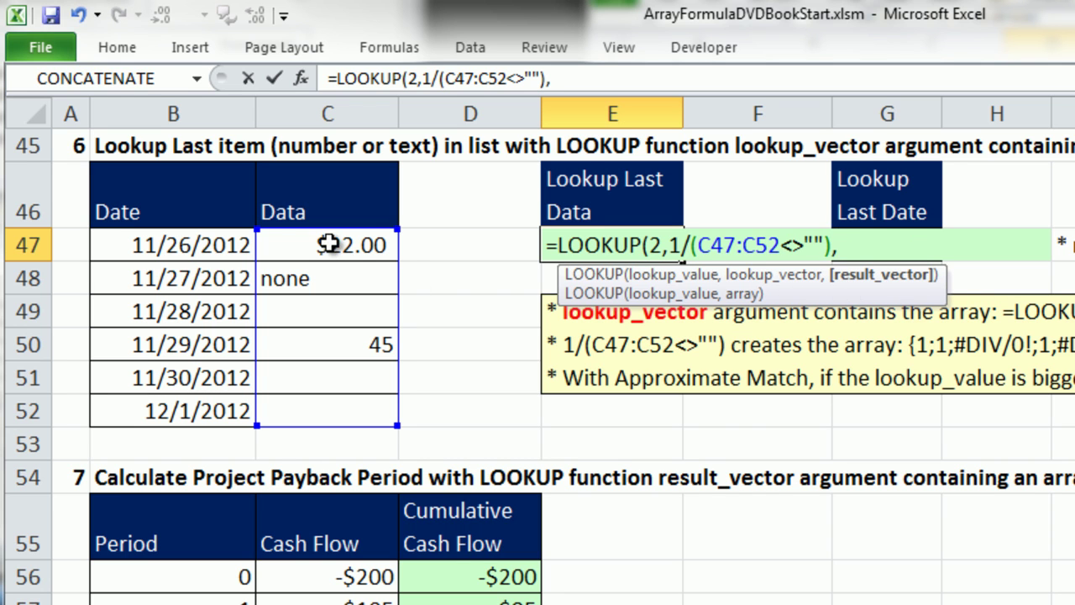
pyautogui.moveTo(327, 243); pyautogui.dragTo(336, 403)
pyautogui.write(')')
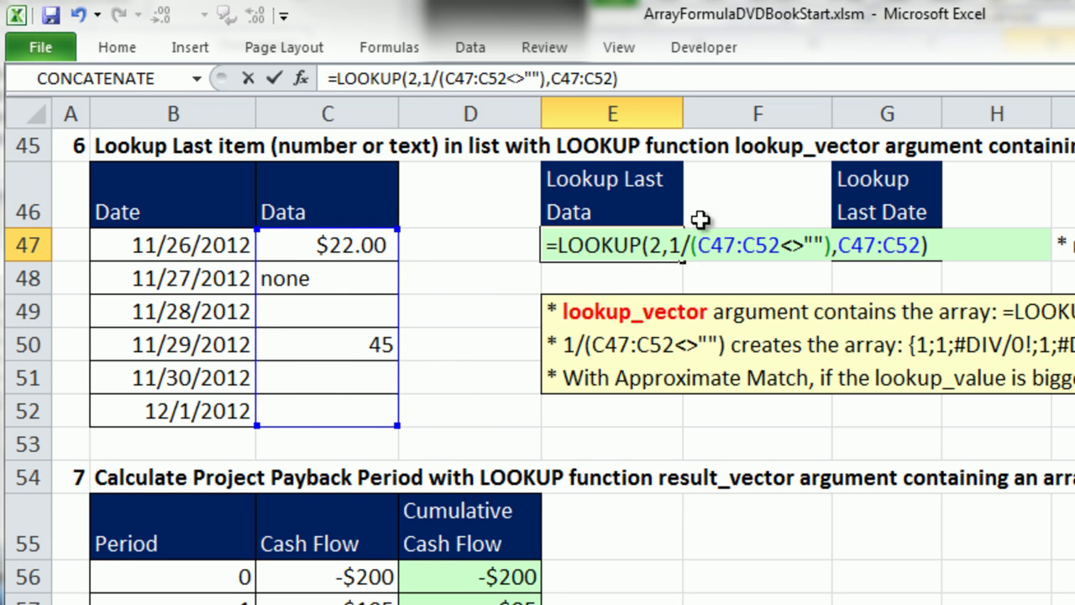
pyautogui.click(670, 244)
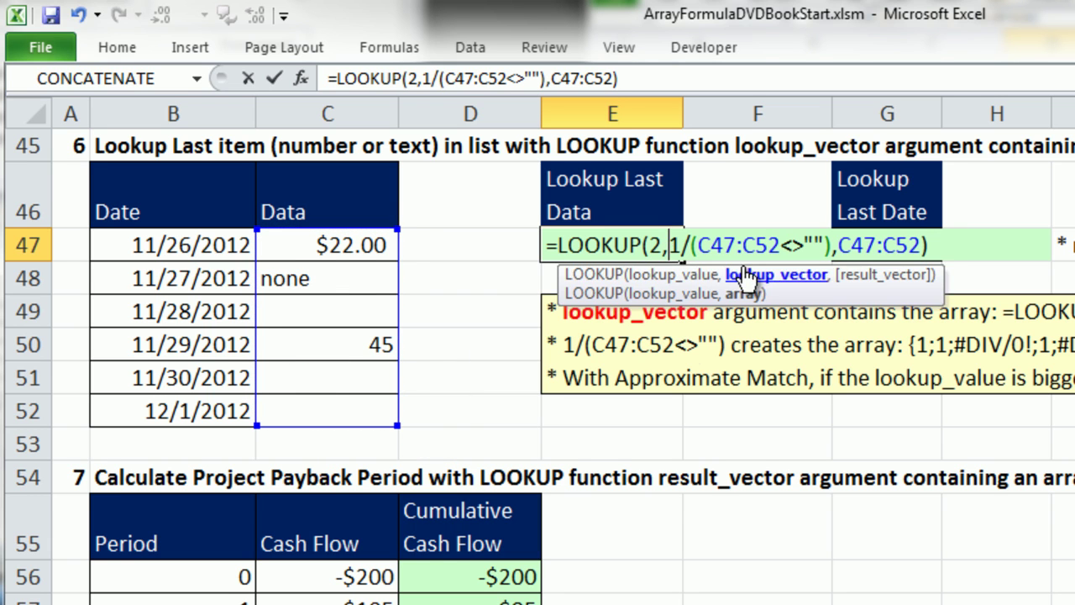
pyautogui.press('Return')
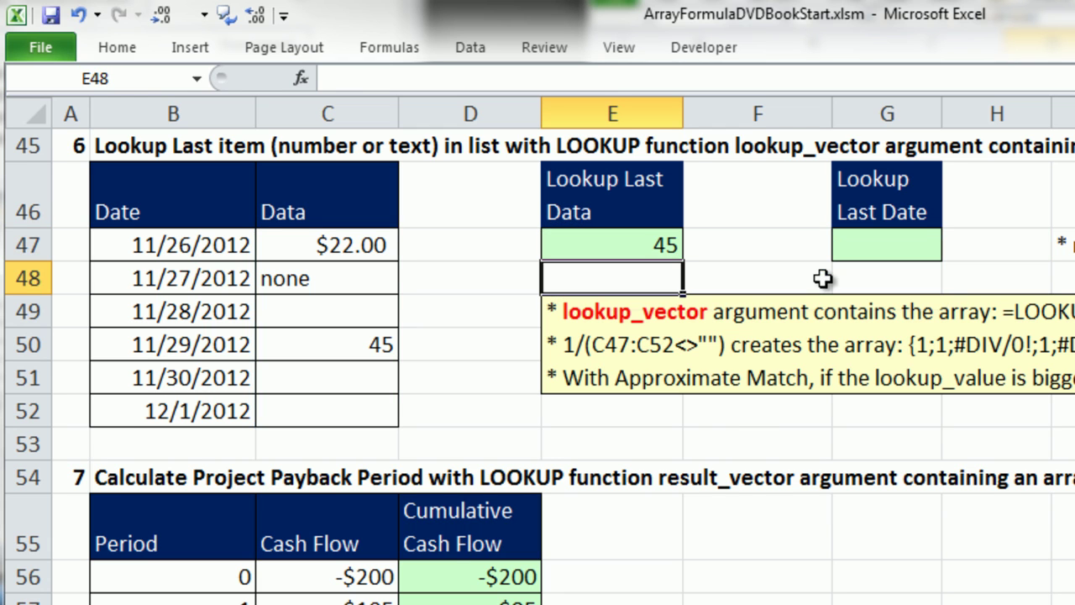
# - Test with Rad in C52, delete it, then select E47's formula text to copy
pyautogui.click(623, 254)
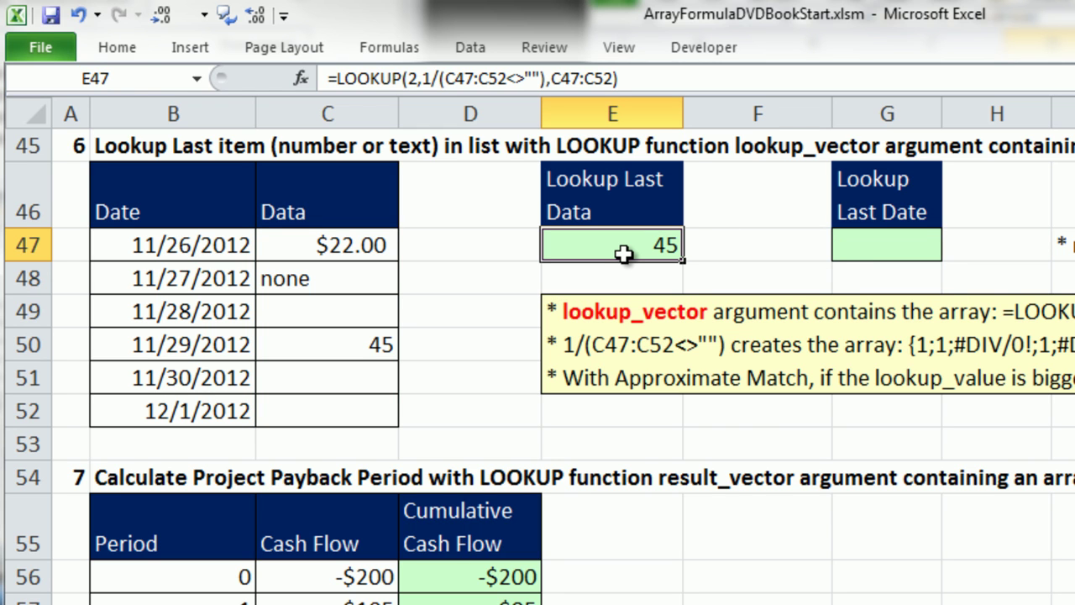
pyautogui.click(373, 411)
pyautogui.write('Rad')
pyautogui.hotkey('ctrl', 'Return')
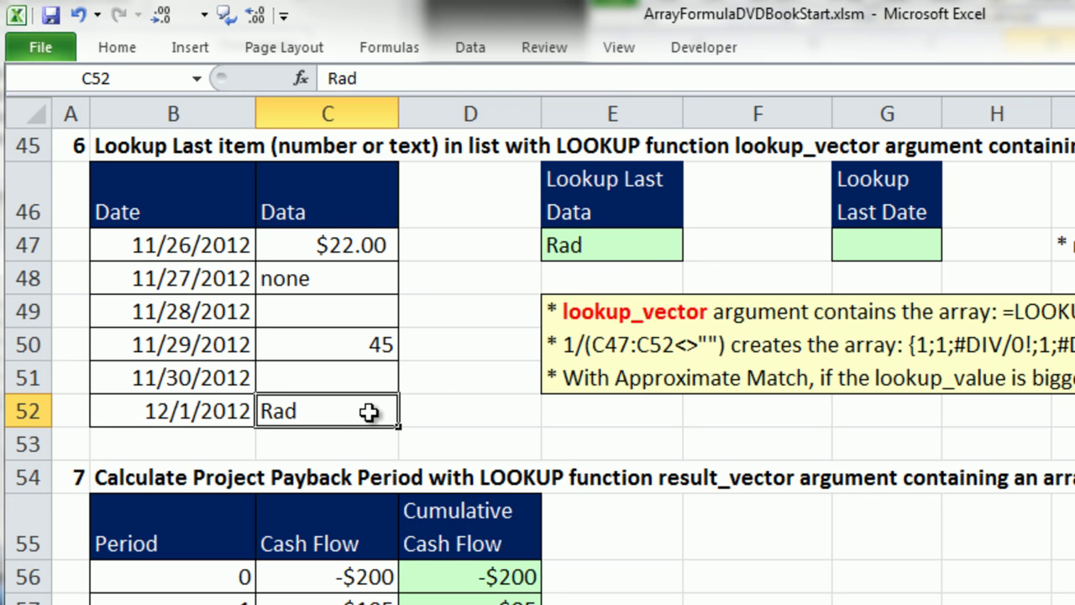
pyautogui.press('Delete')
pyautogui.doubleClick(630, 243)
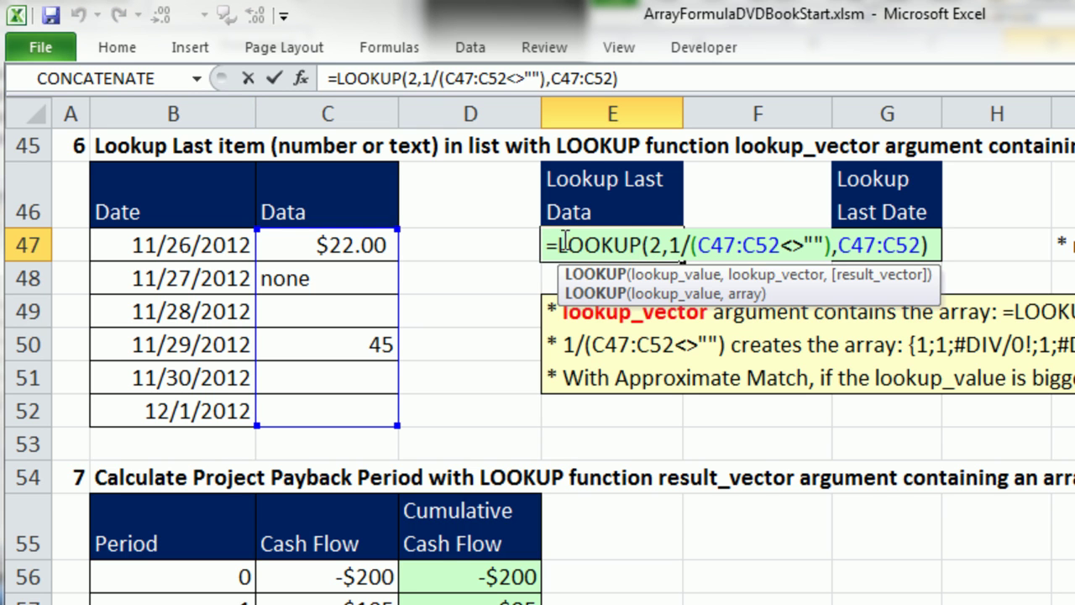
pyautogui.moveTo(544, 246); pyautogui.dragTo(939, 251)
pyautogui.hotkey('ctrl', 'c')
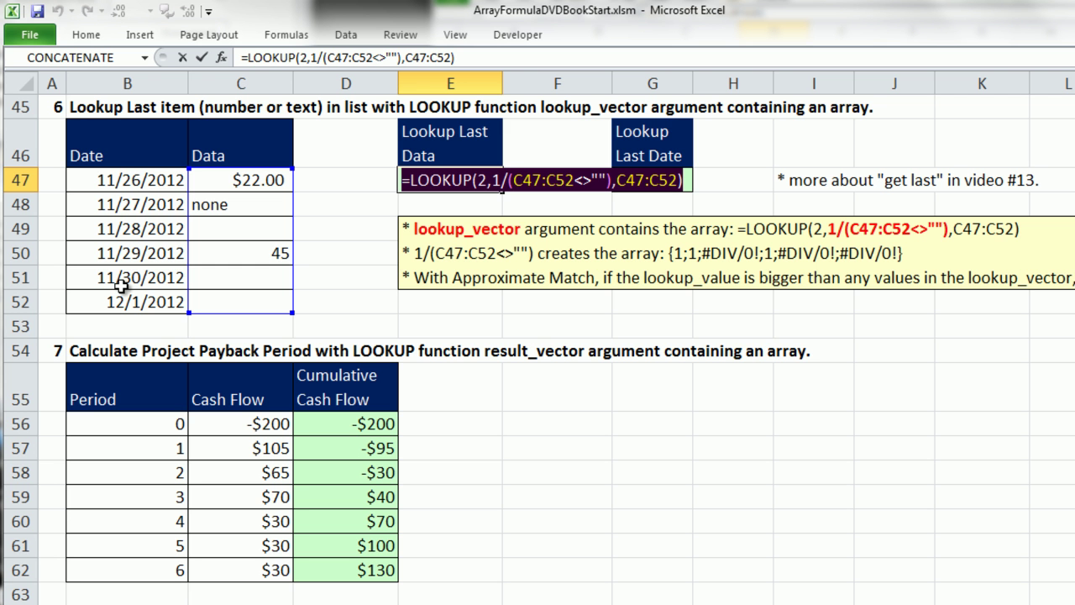
# - Enter =LOOKUP(2,1/(C47:C52<>""),B47:B52) in G47 so it returns the last entry's date
pyautogui.click(658, 178)
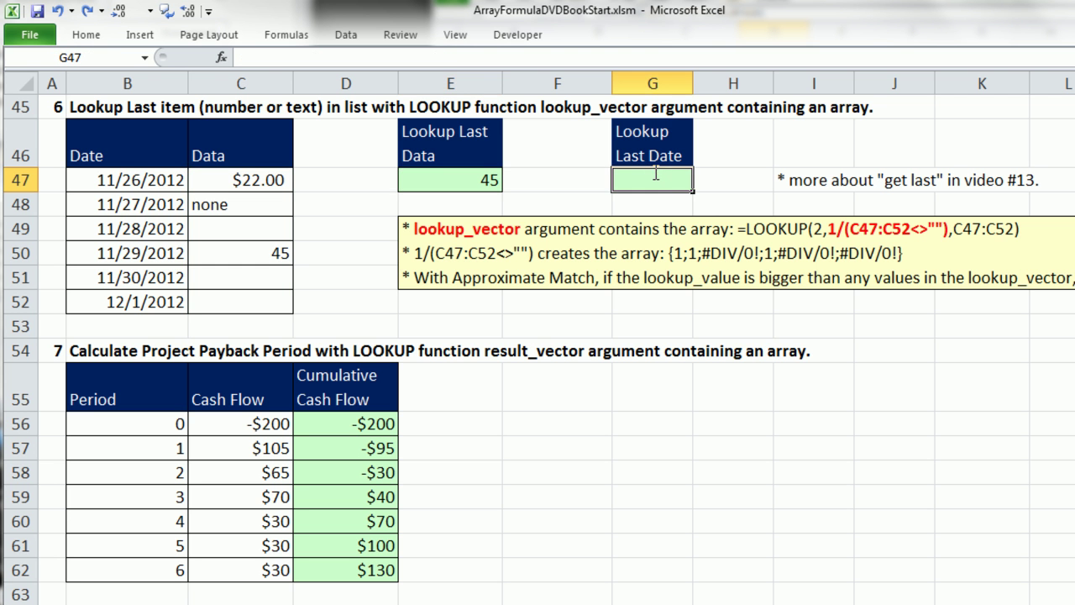
pyautogui.press('F2')
pyautogui.hotkey('ctrl', 'v')
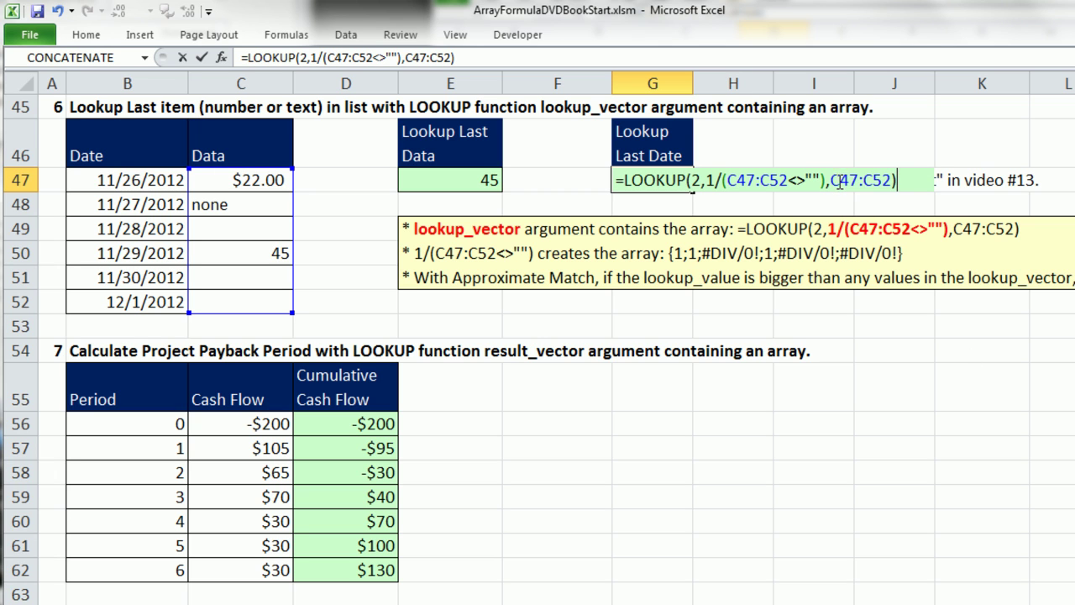
pyautogui.moveTo(833, 180); pyautogui.dragTo(987, 183)
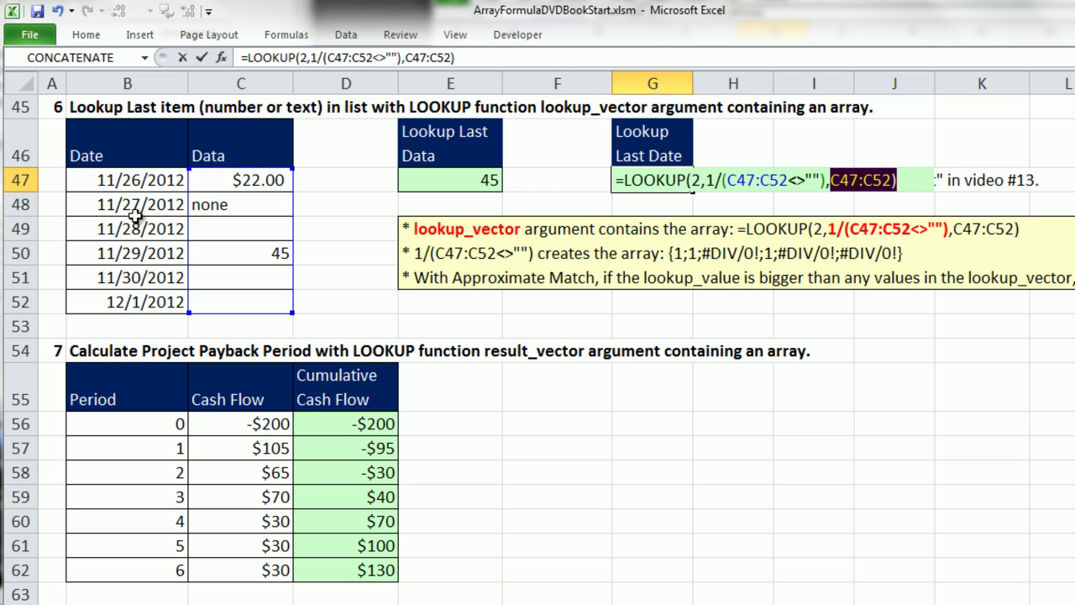
pyautogui.press('Delete')
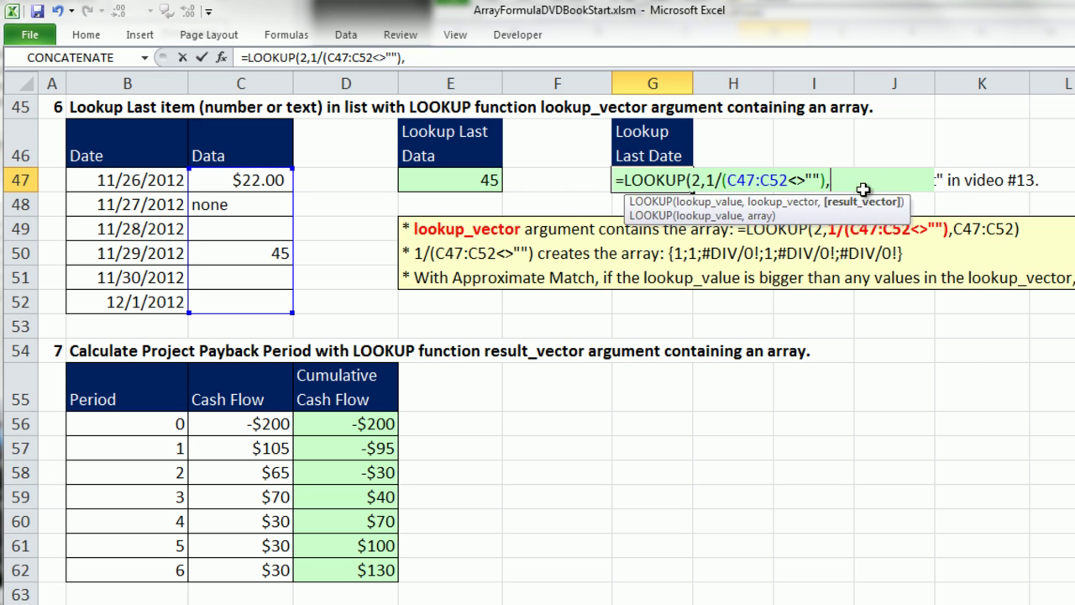
pyautogui.moveTo(149, 180); pyautogui.dragTo(151, 295)
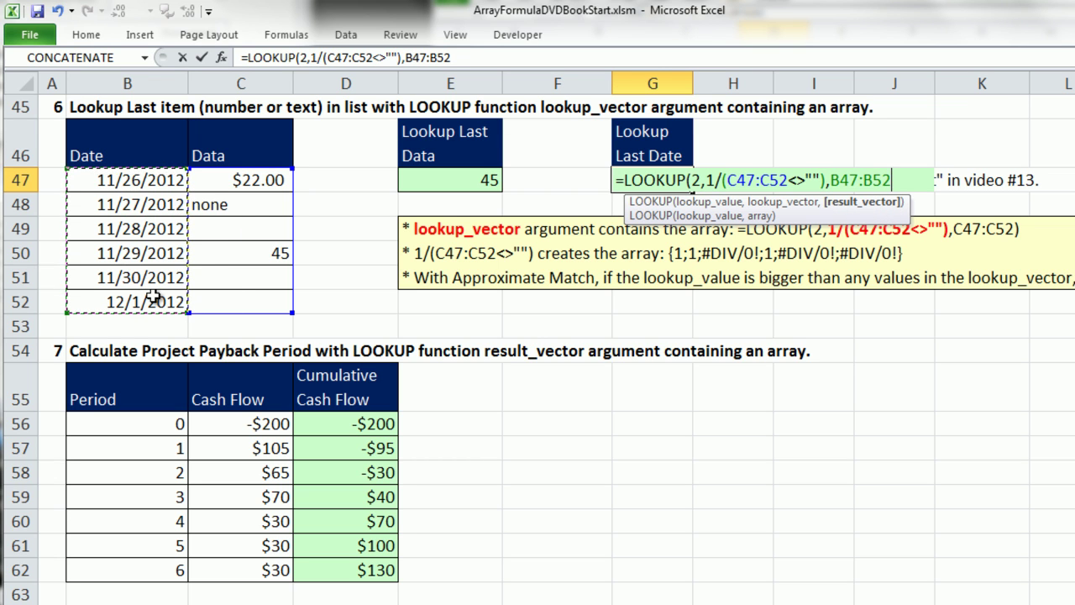
pyautogui.hotkey('ctrl', 'Return')
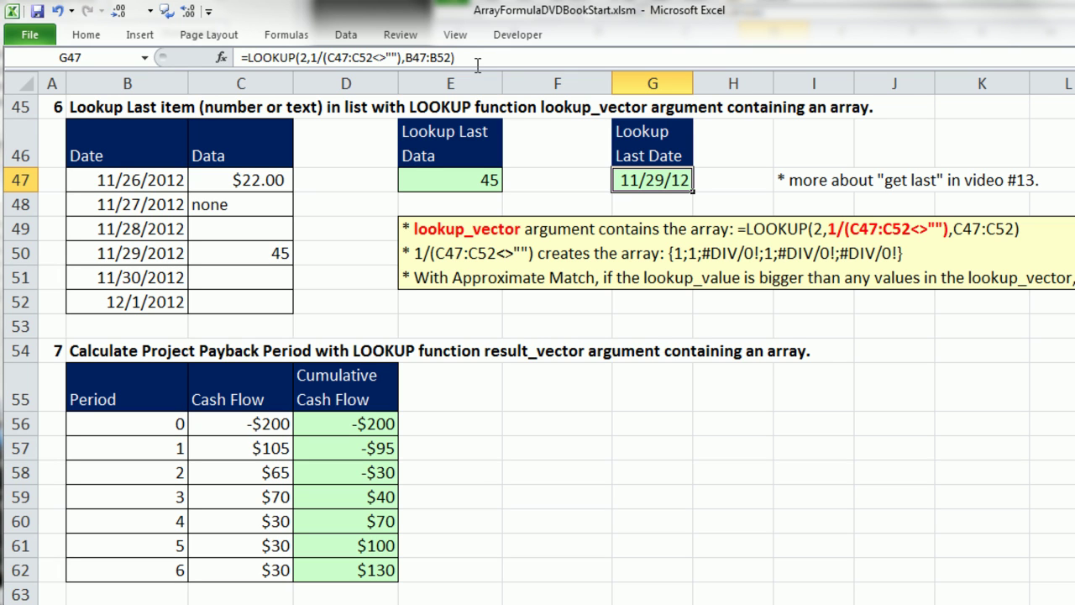
# - Add Rad in C52 so the lookups show Rad and 12/1/12
pyautogui.click(221, 304)
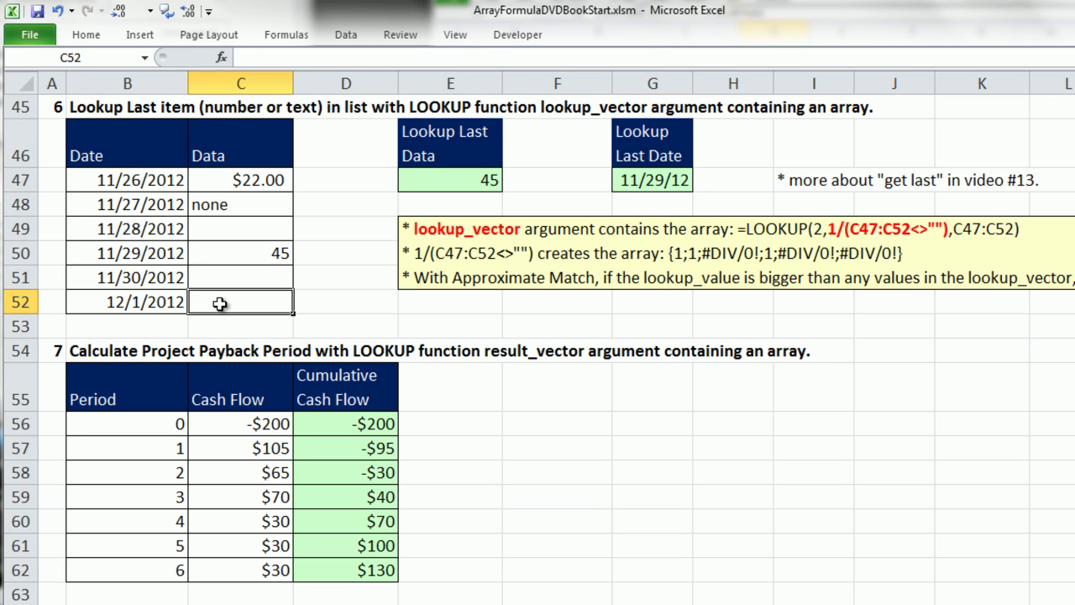
pyautogui.write('Rad')
pyautogui.hotkey('ctrl', 'Return')
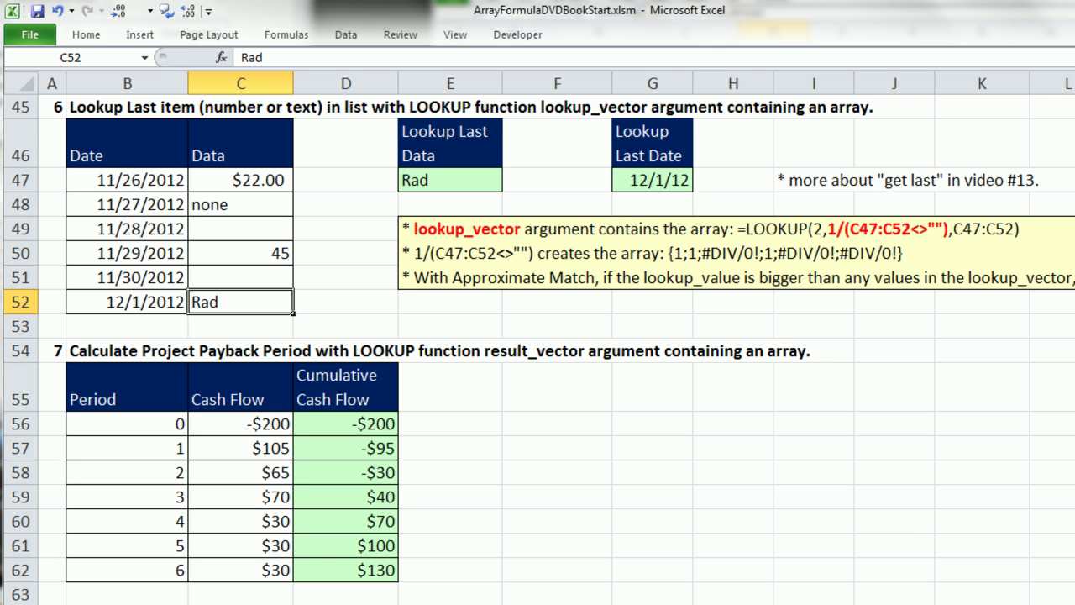
# - Scroll down to section 7's payback table, then start and cancel a LOOKUP in C67
pyautogui.click(1063, 565)
pyautogui.click(1064, 566)
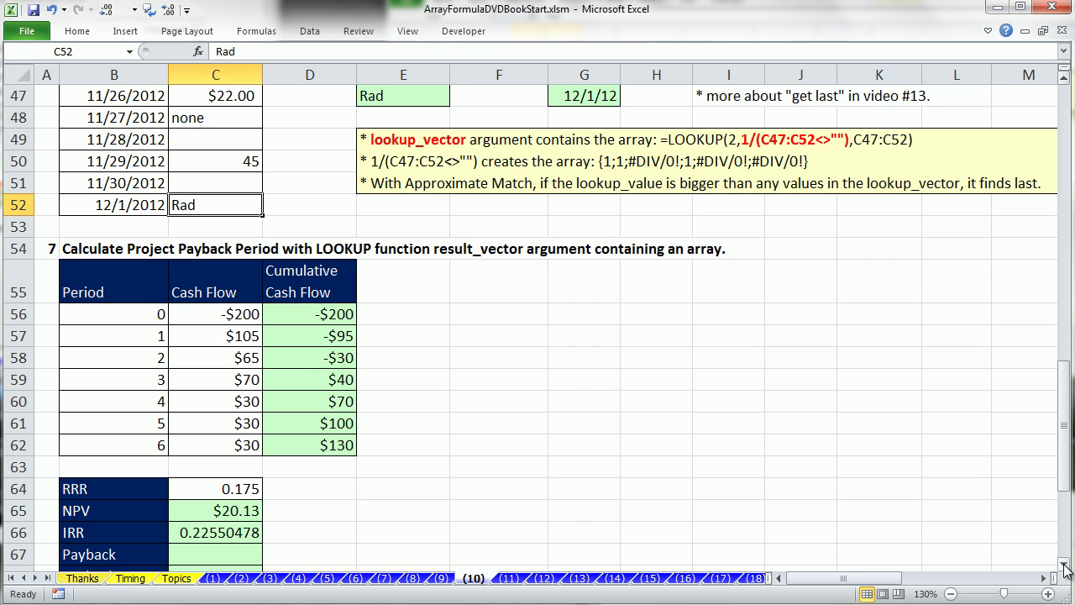
pyautogui.click(1063, 565)
pyautogui.click(1064, 565)
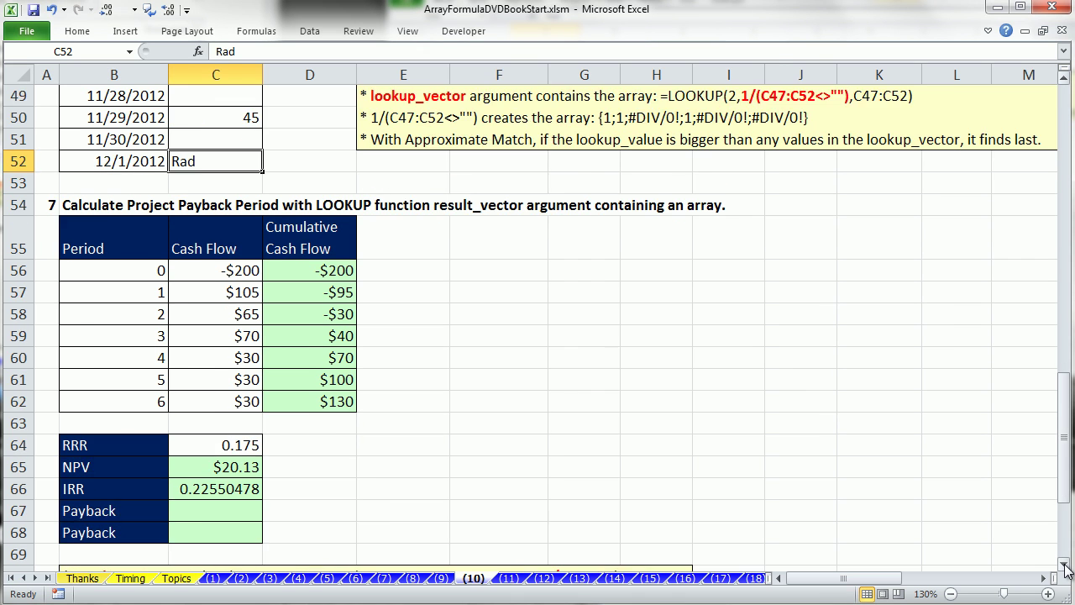
pyautogui.click(1064, 565)
pyautogui.click(1064, 566)
pyautogui.click(1064, 565)
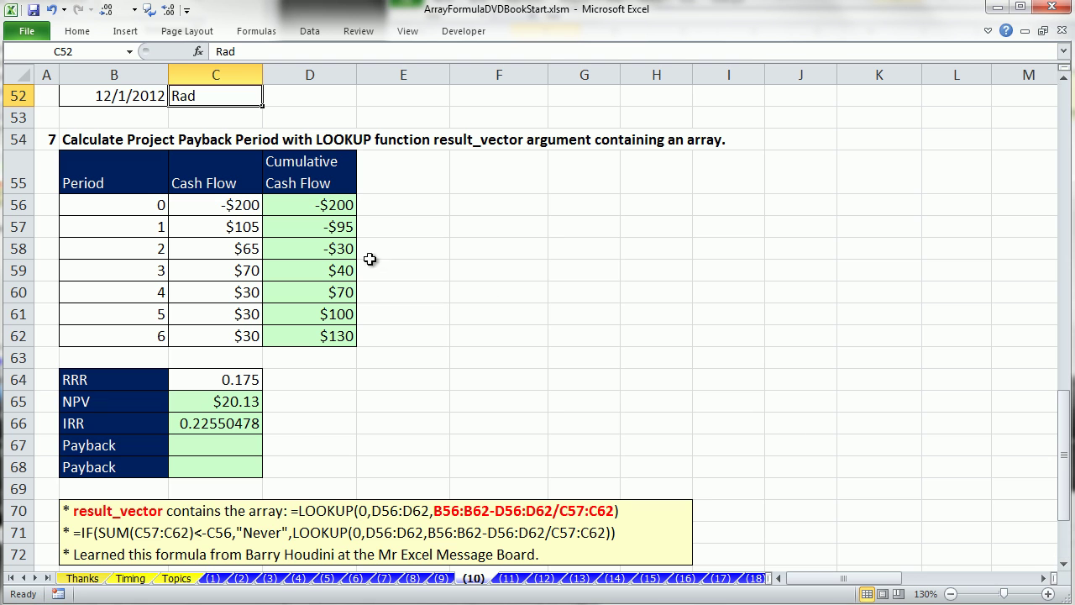
pyautogui.click(1064, 565)
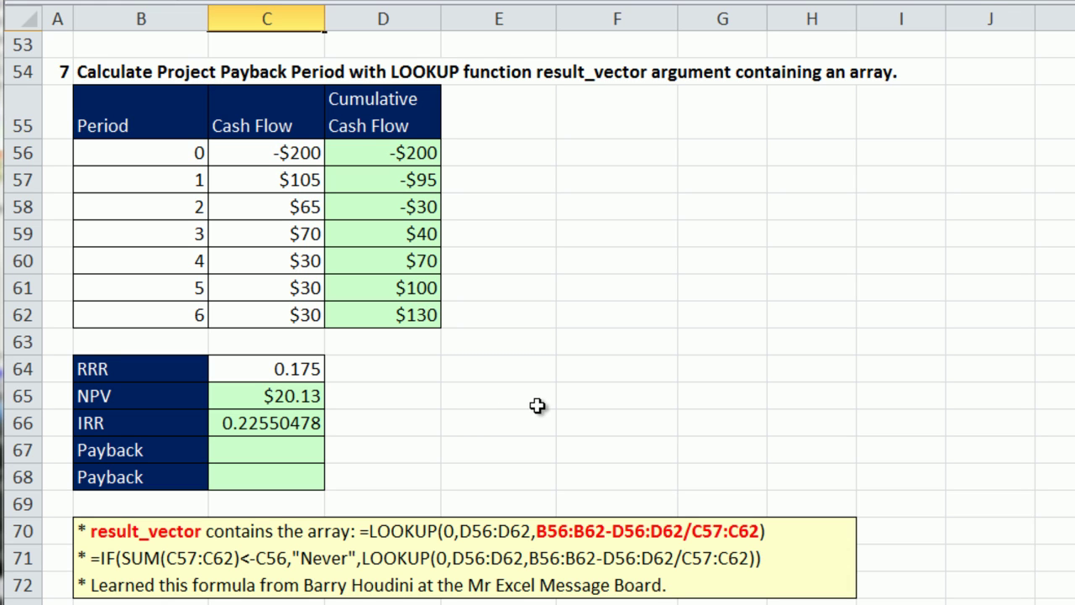
pyautogui.click(538, 405)
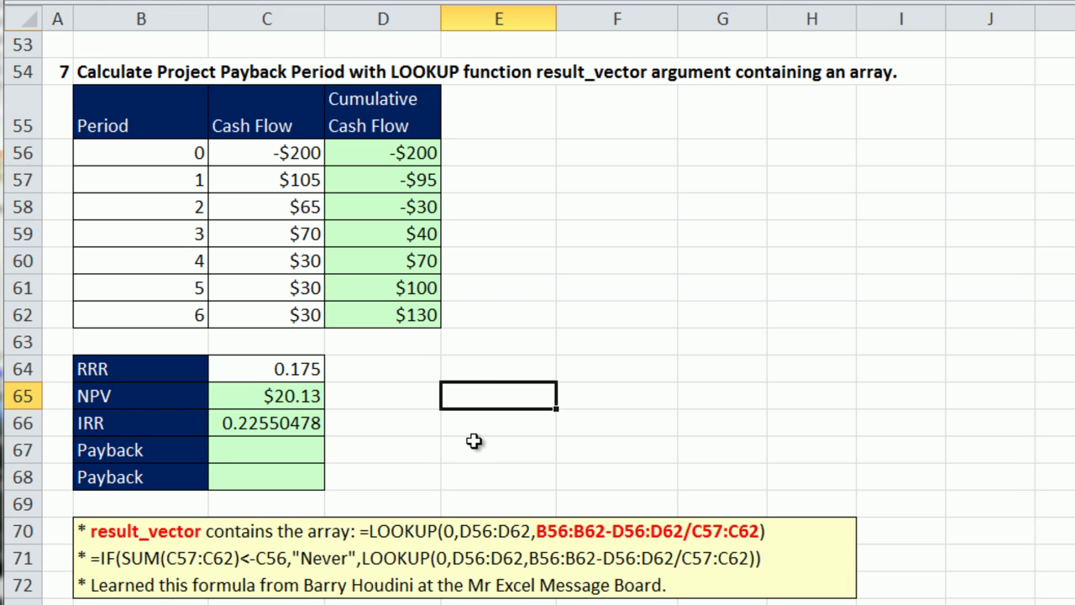
pyautogui.click(287, 456)
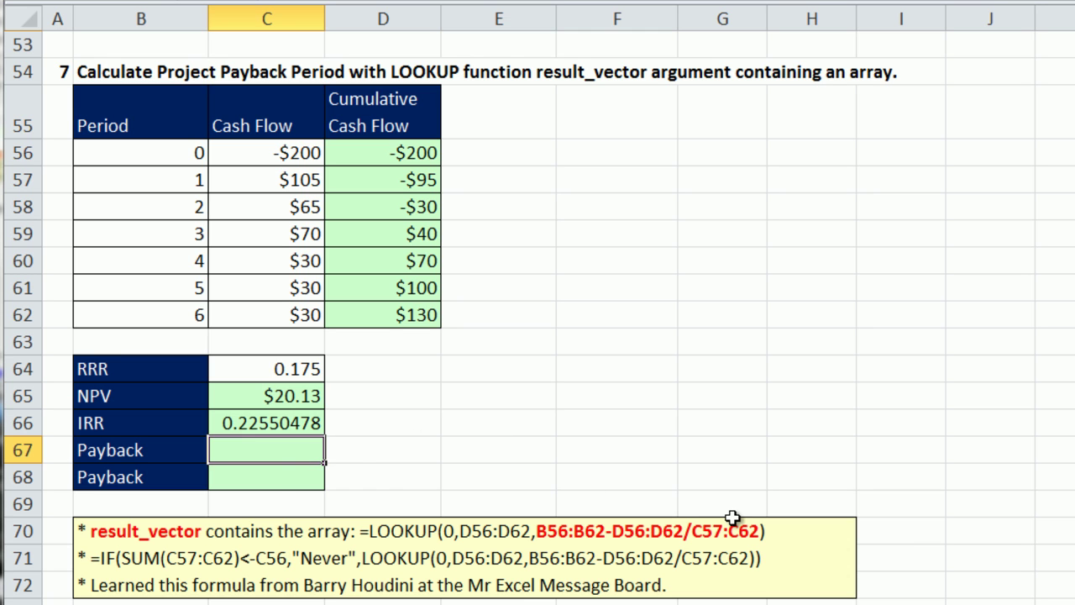
pyautogui.write('=LOOKUP(')
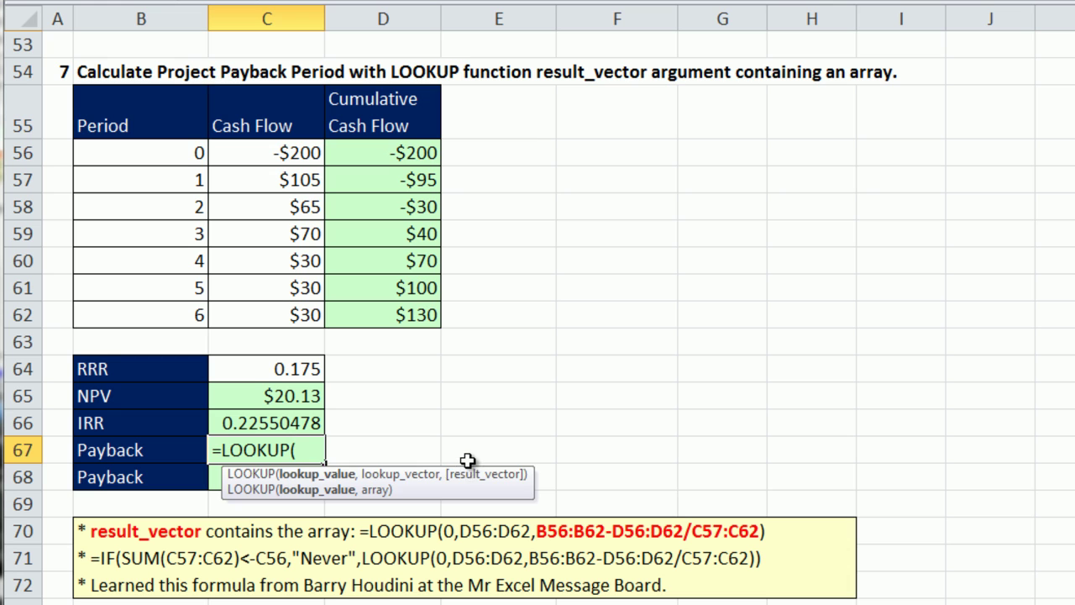
pyautogui.press('Escape')
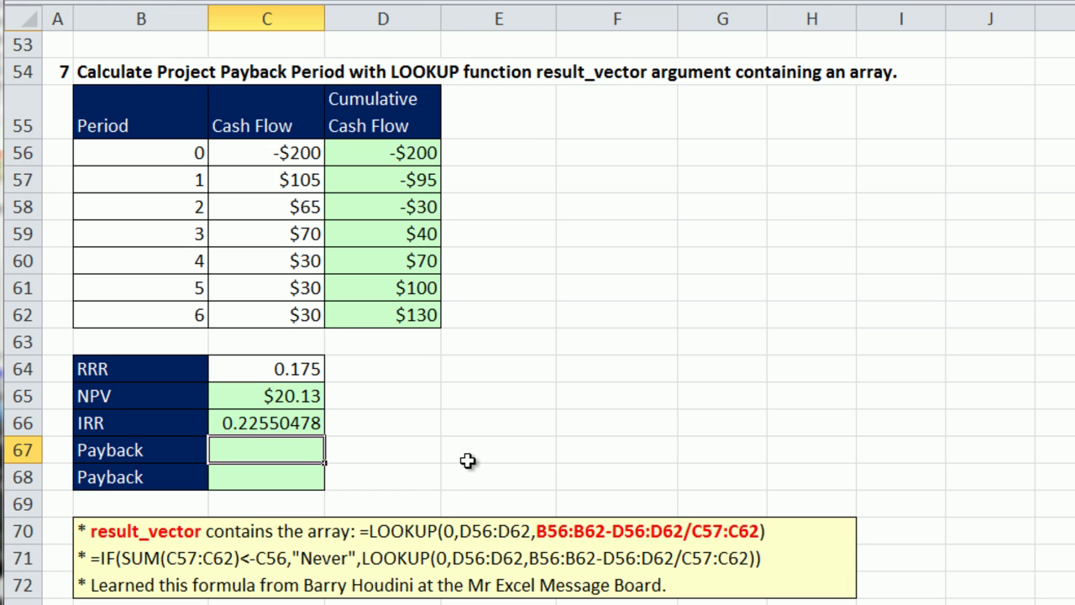
# - Review the periods B56:B62 and the cash flows from -$200 through $105, $65, $70 and $30
pyautogui.moveTo(162, 150); pyautogui.dragTo(174, 315)
pyautogui.click(175, 159)
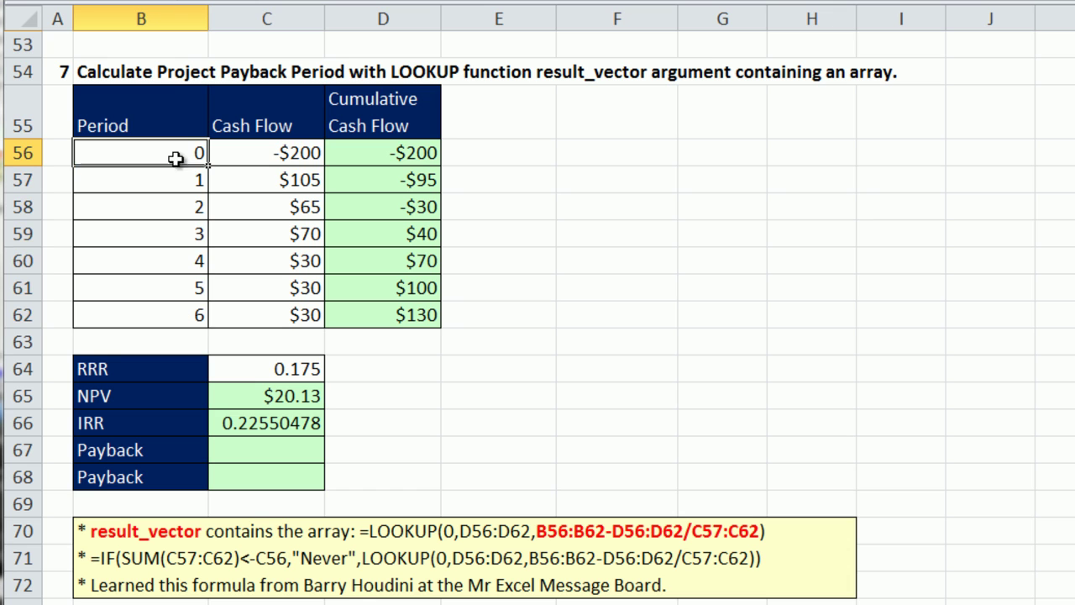
pyautogui.click(271, 158)
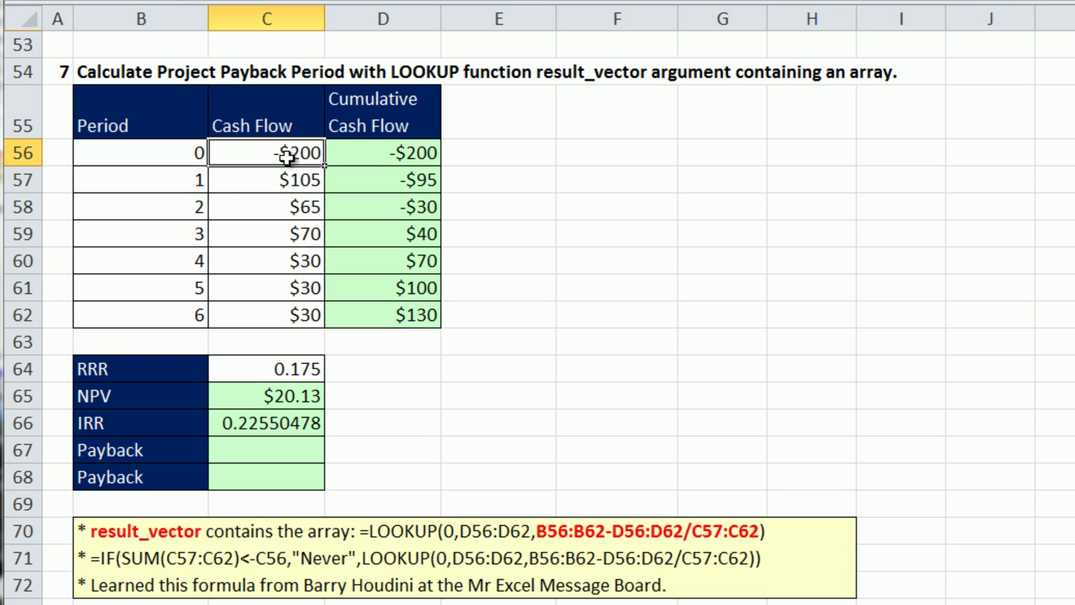
pyautogui.click(228, 180)
pyautogui.click(236, 206)
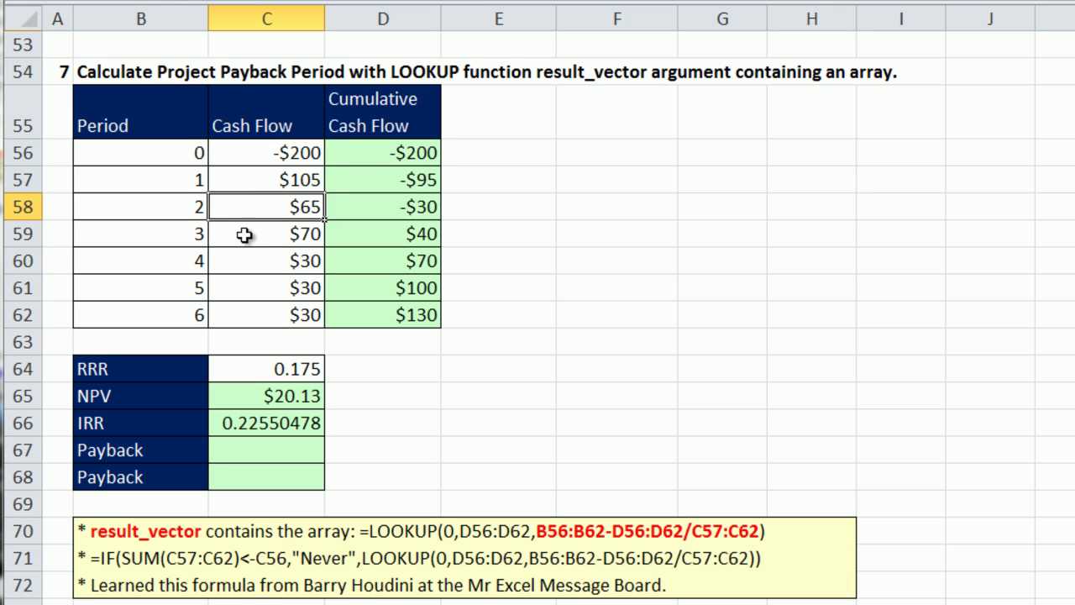
pyautogui.click(246, 236)
pyautogui.click(251, 262)
pyautogui.click(255, 294)
pyautogui.click(252, 306)
# - Inspect the D57 cumulative formula, the 0.175 rate and the C65 NPV formula, then select C67
pyautogui.doubleClick(411, 180)
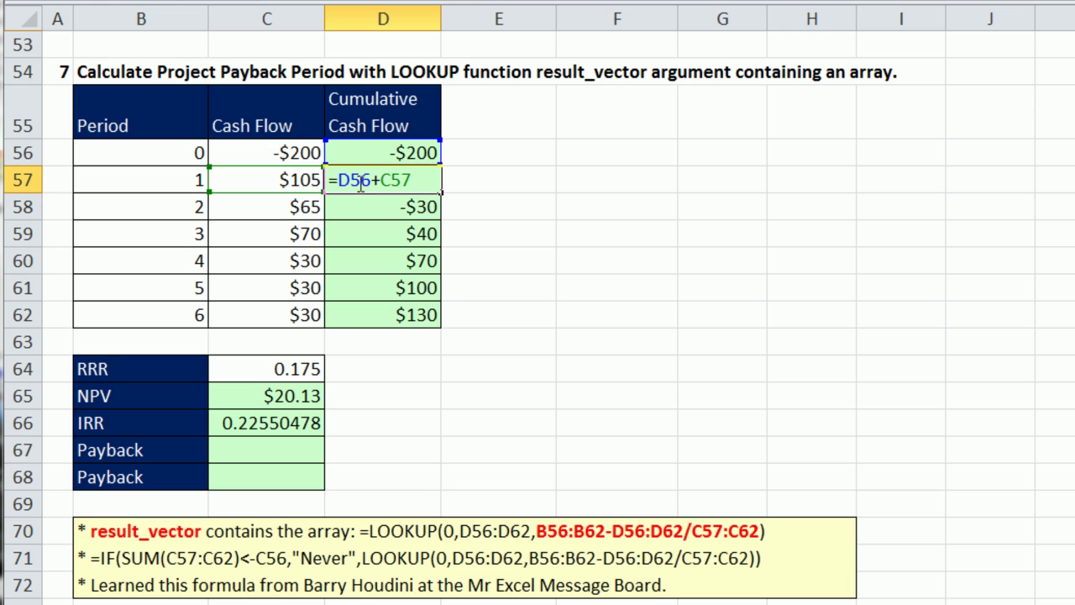
pyautogui.press('Escape')
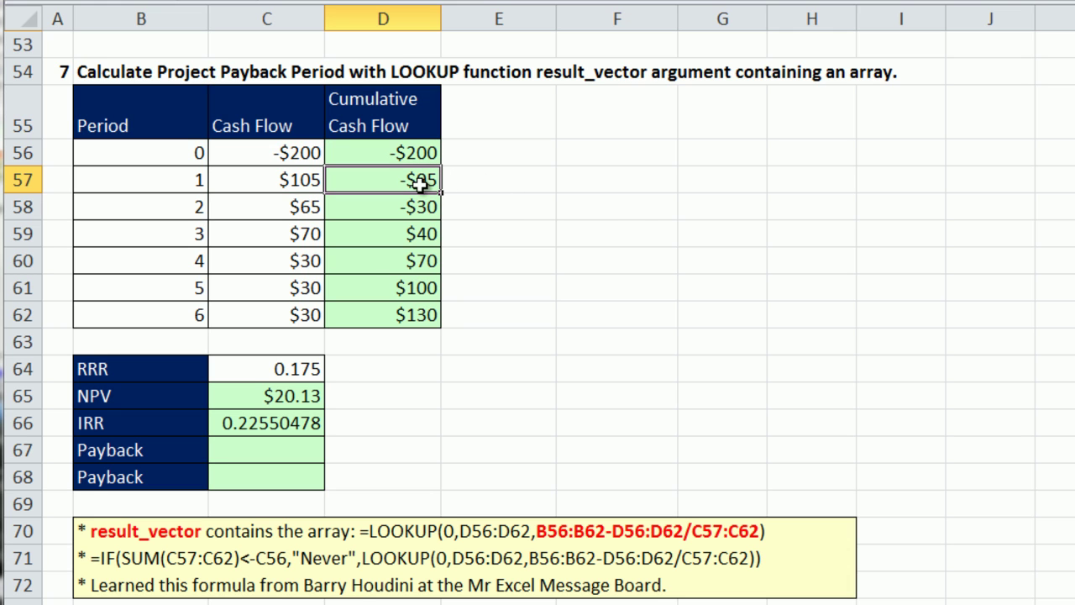
pyautogui.click(232, 372)
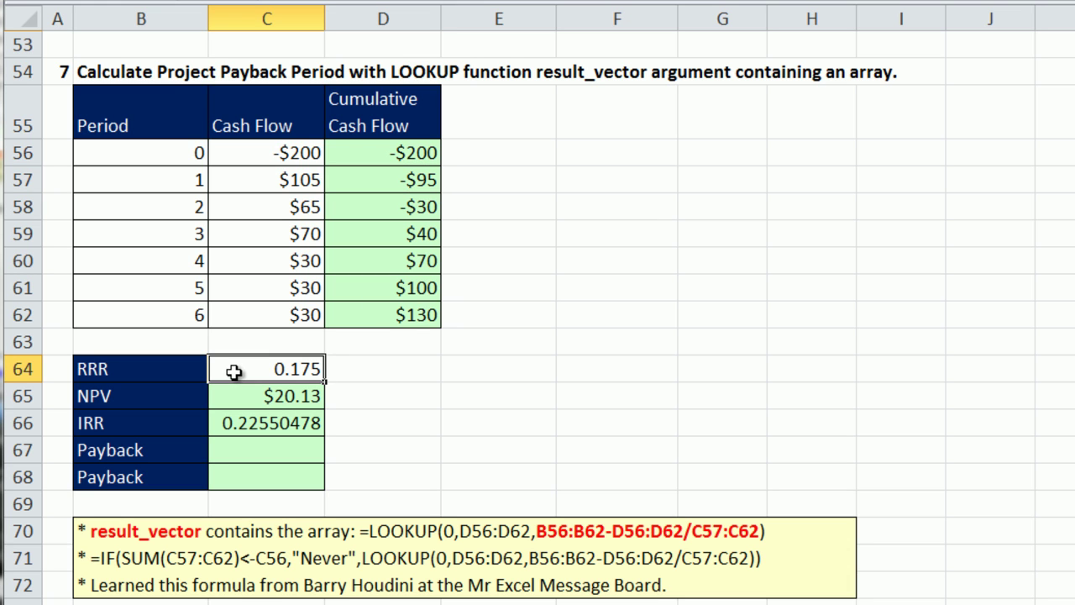
pyautogui.doubleClick(271, 396)
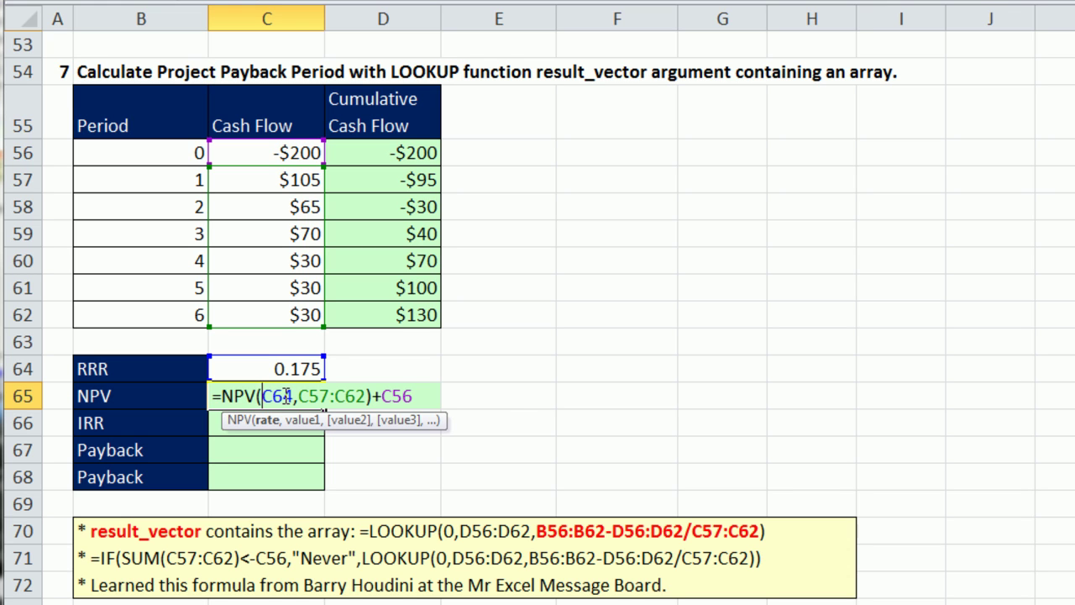
pyautogui.press('Escape')
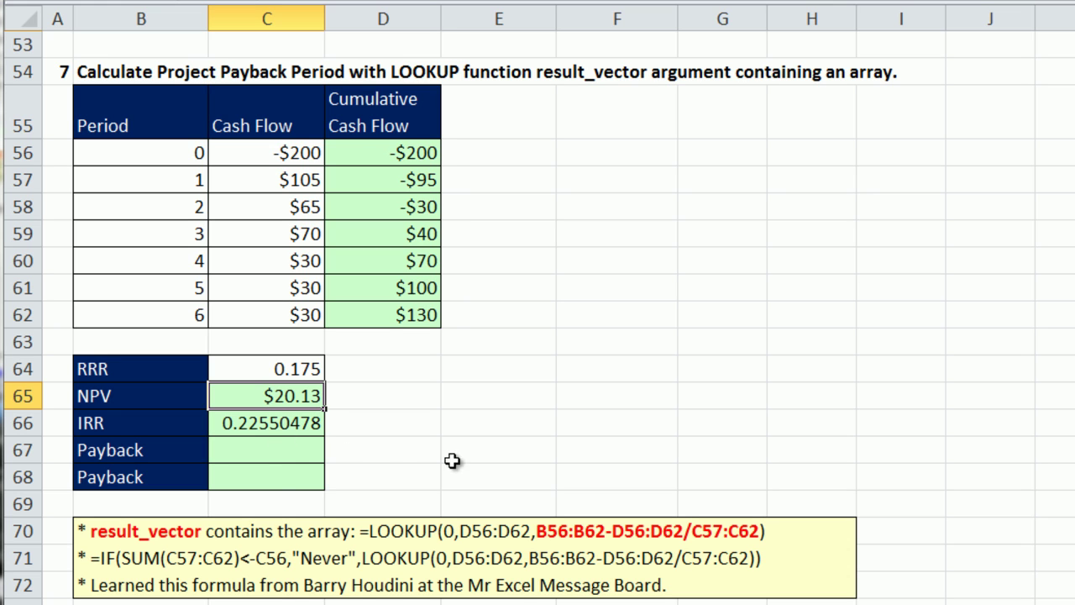
pyautogui.click(282, 450)
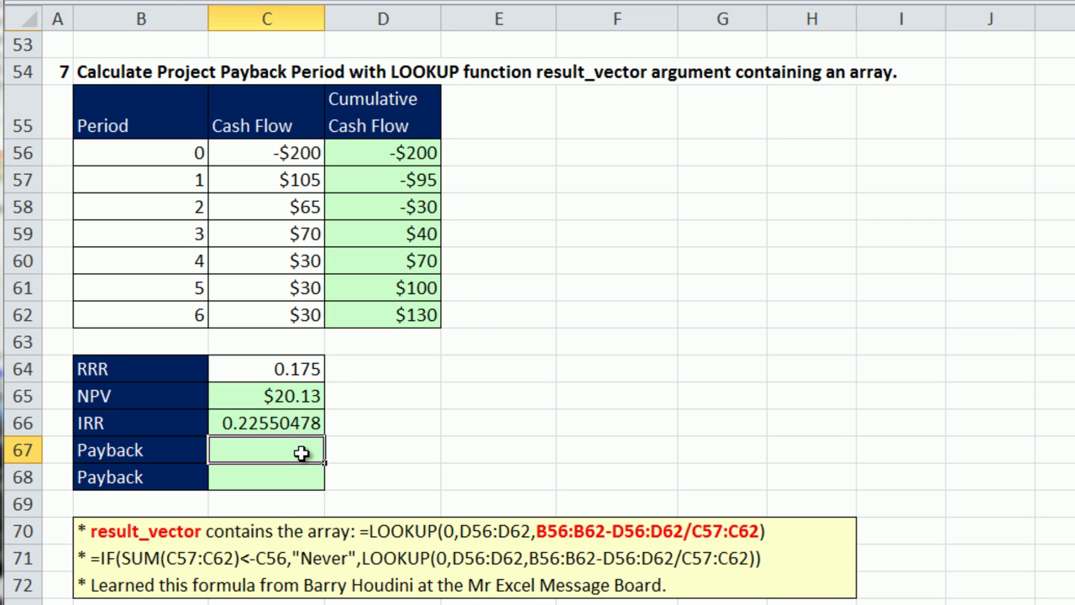
# - Enter =B58-D58/C59 in C67, giving a payback of 2.42857143
pyautogui.write('=')
pyautogui.click(158, 209)
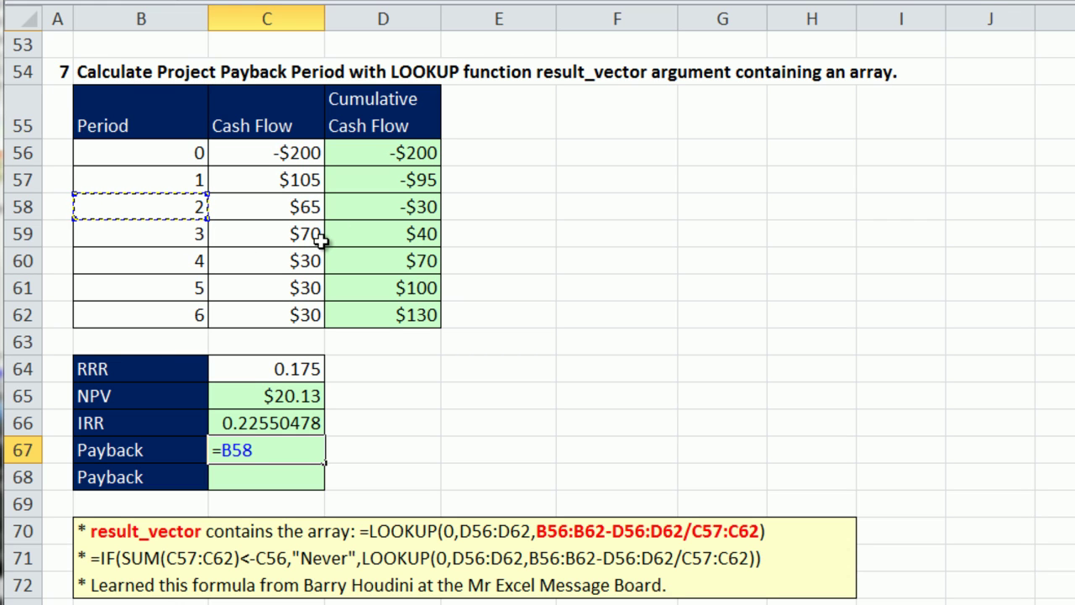
pyautogui.write('-')
pyautogui.click(386, 207)
pyautogui.write('/')
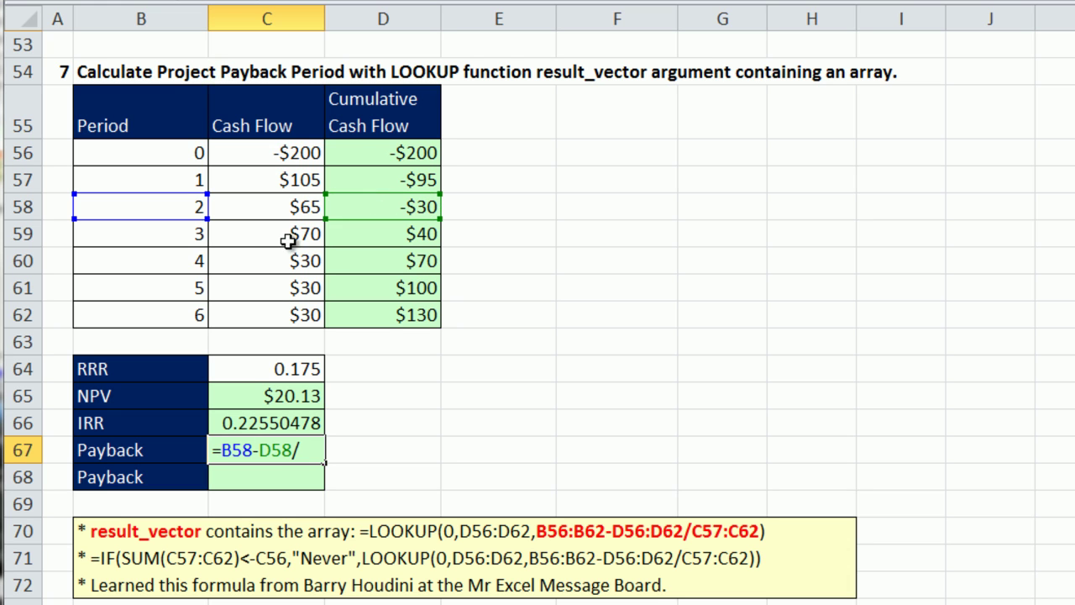
pyautogui.click(288, 239)
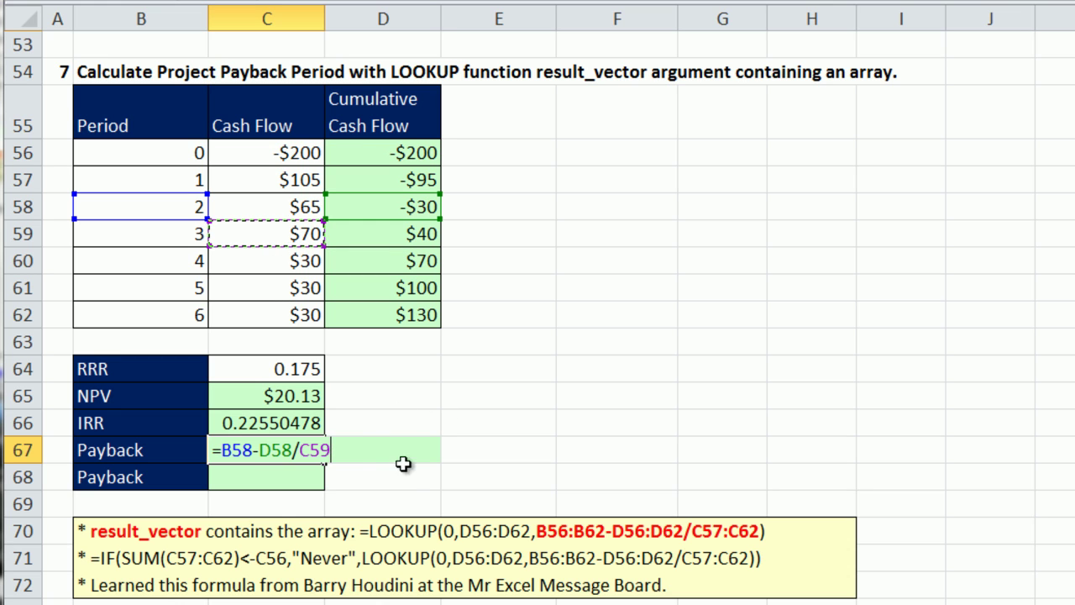
pyautogui.hotkey('ctrl', 'Return')
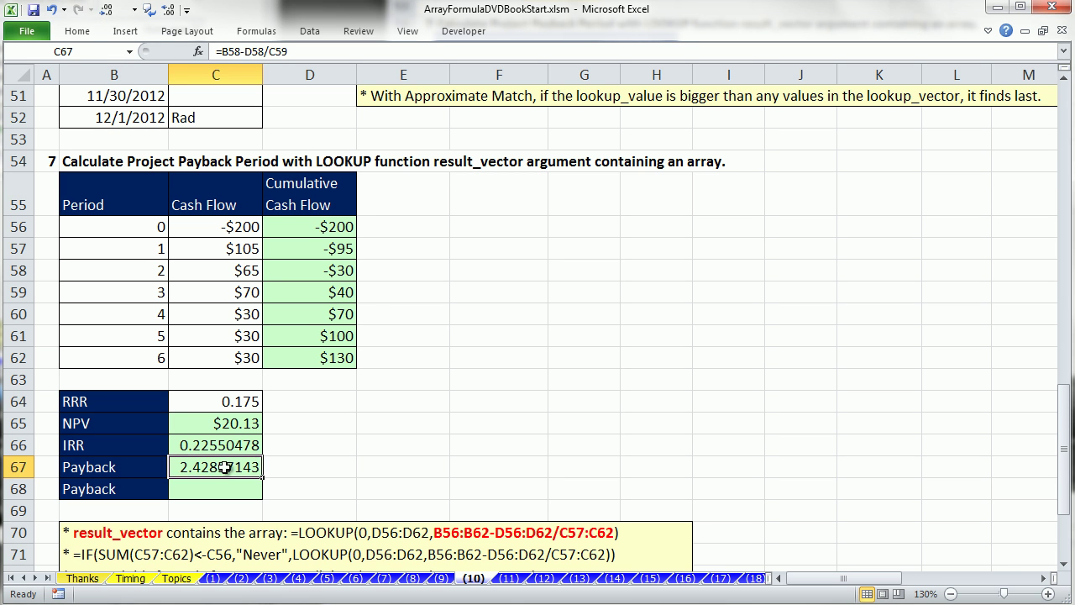
pyautogui.doubleClick(281, 451)
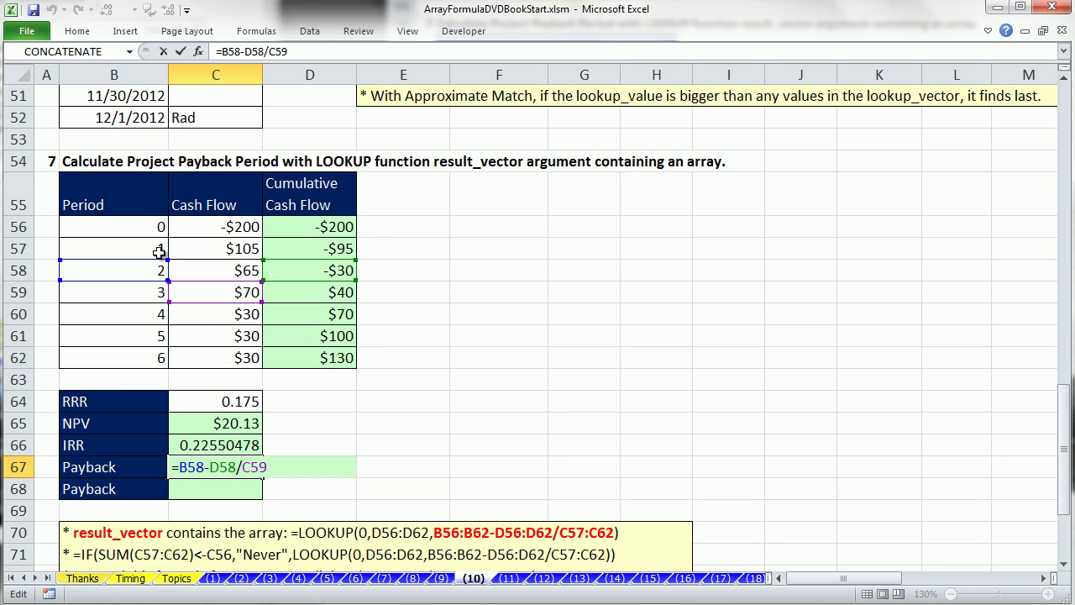
pyautogui.moveTo(158, 263); pyautogui.dragTo(157, 271)
pyautogui.moveTo(223, 304); pyautogui.dragTo(223, 304)
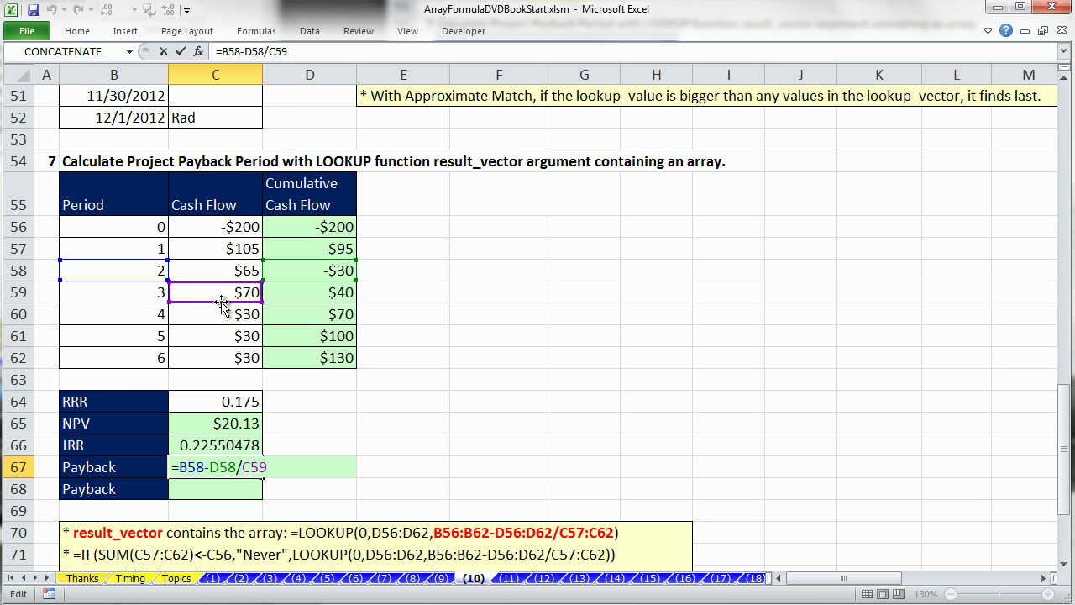
pyautogui.moveTo(222, 305); pyautogui.dragTo(223, 304)
pyautogui.hotkey('ctrl', 'Return')
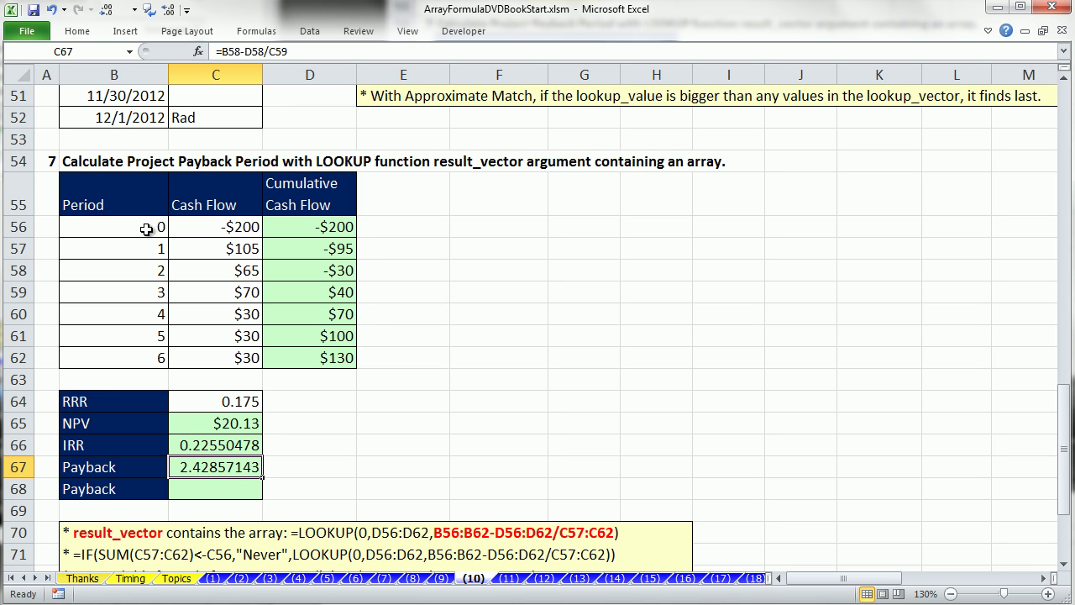
pyautogui.moveTo(139, 231); pyautogui.dragTo(145, 357)
pyautogui.moveTo(323, 221); pyautogui.dragTo(326, 379)
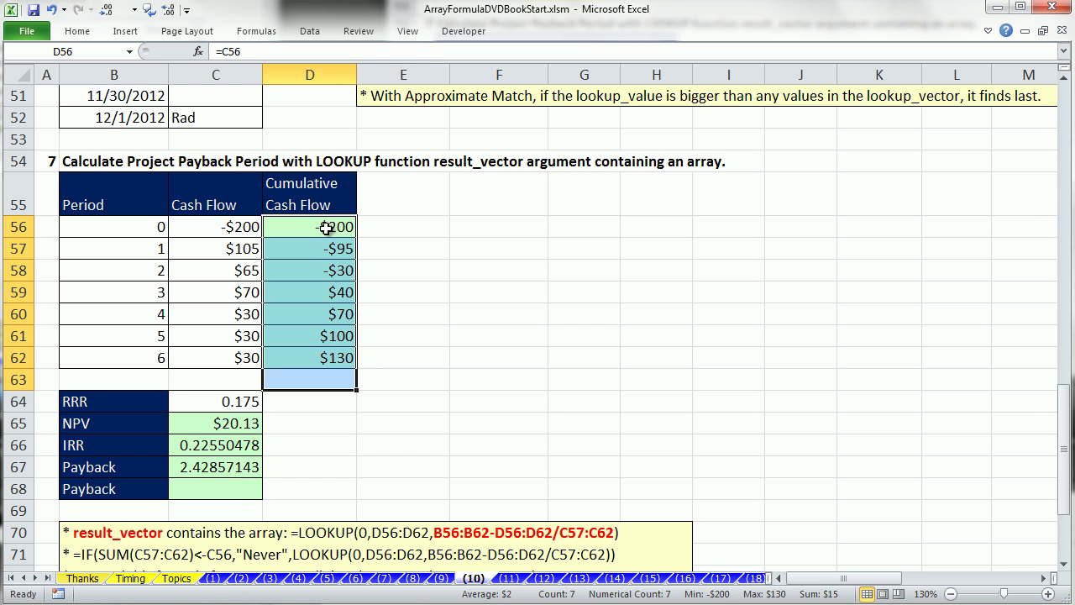
# - Start a =LOOKUP(0, formula in the second Payback cell C68
pyautogui.moveTo(334, 222); pyautogui.dragTo(343, 356)
pyautogui.click(233, 477)
pyautogui.write('=loo')
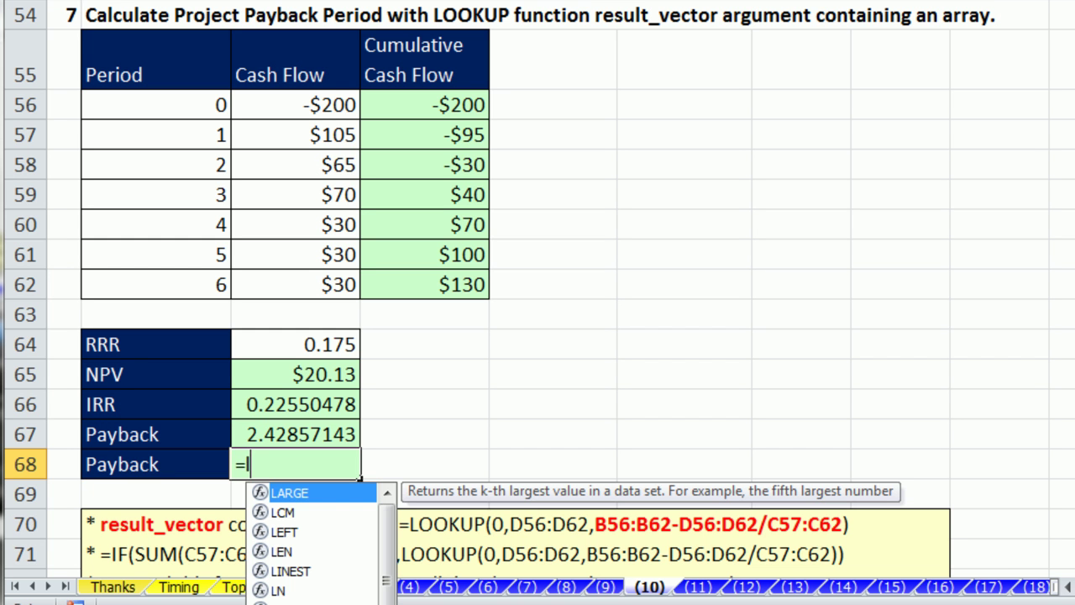
pyautogui.press('Tab')
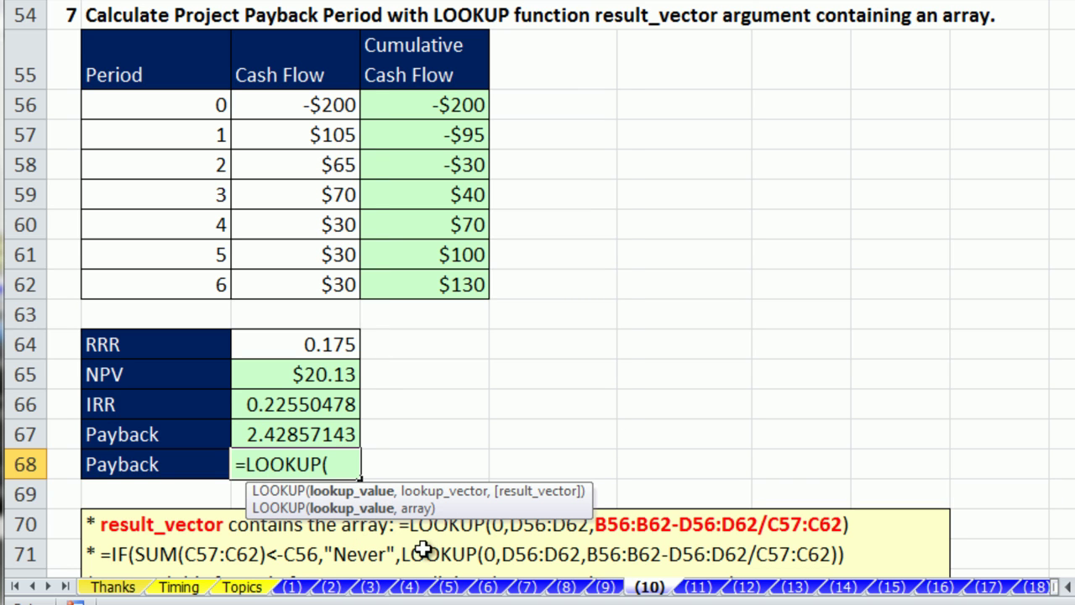
pyautogui.write('0,')
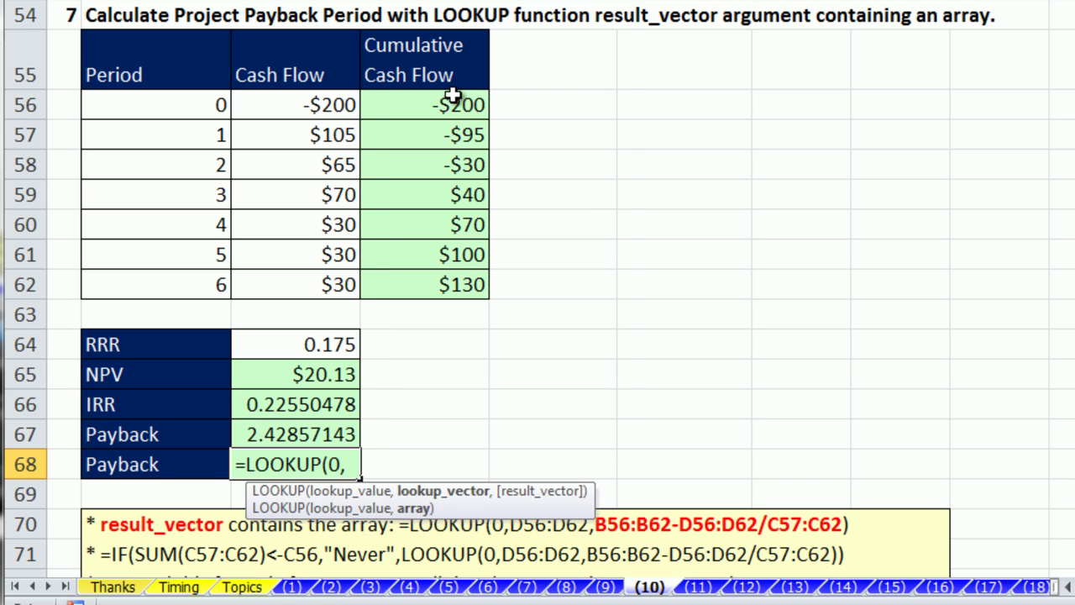
# - Add D56:D62 as lookup vector and B56:B62-D56:D62/C57:C63 as the result array
pyautogui.moveTo(458, 99); pyautogui.dragTo(460, 287)
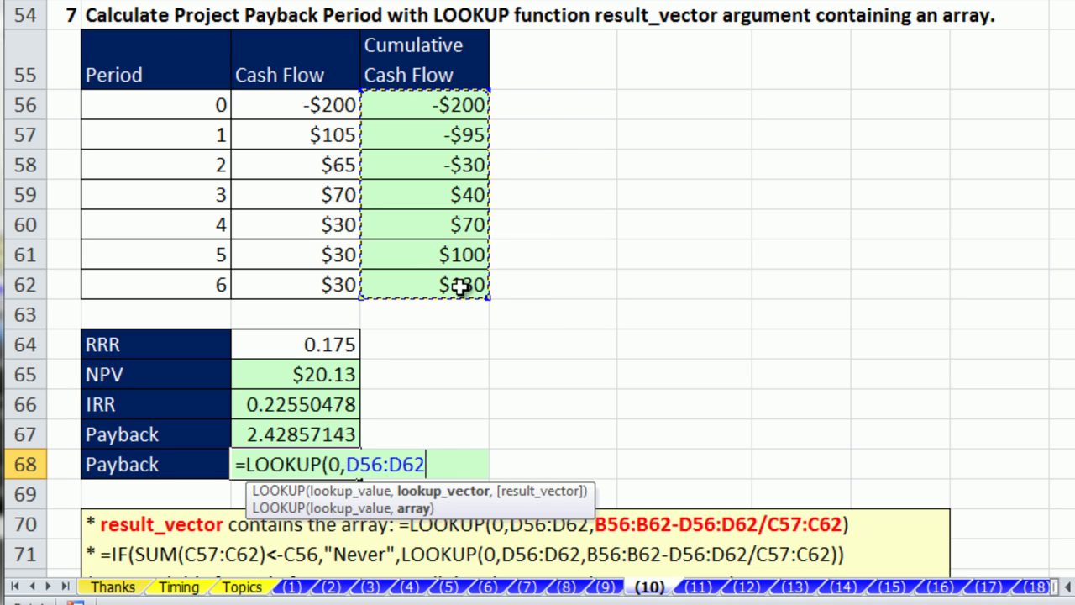
pyautogui.write(',')
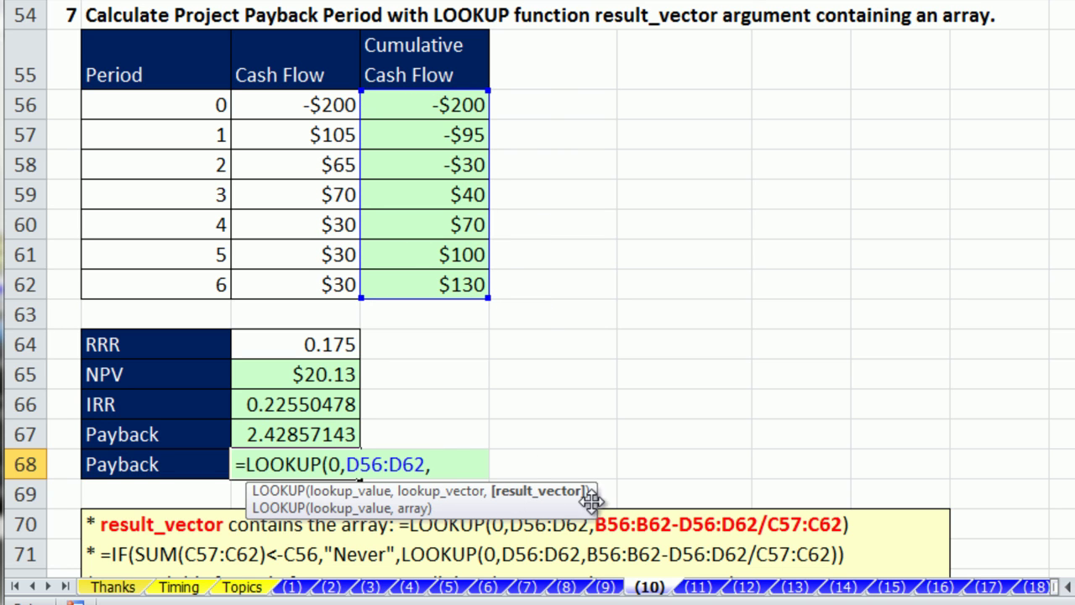
pyautogui.moveTo(185, 103); pyautogui.dragTo(186, 273)
pyautogui.write('-')
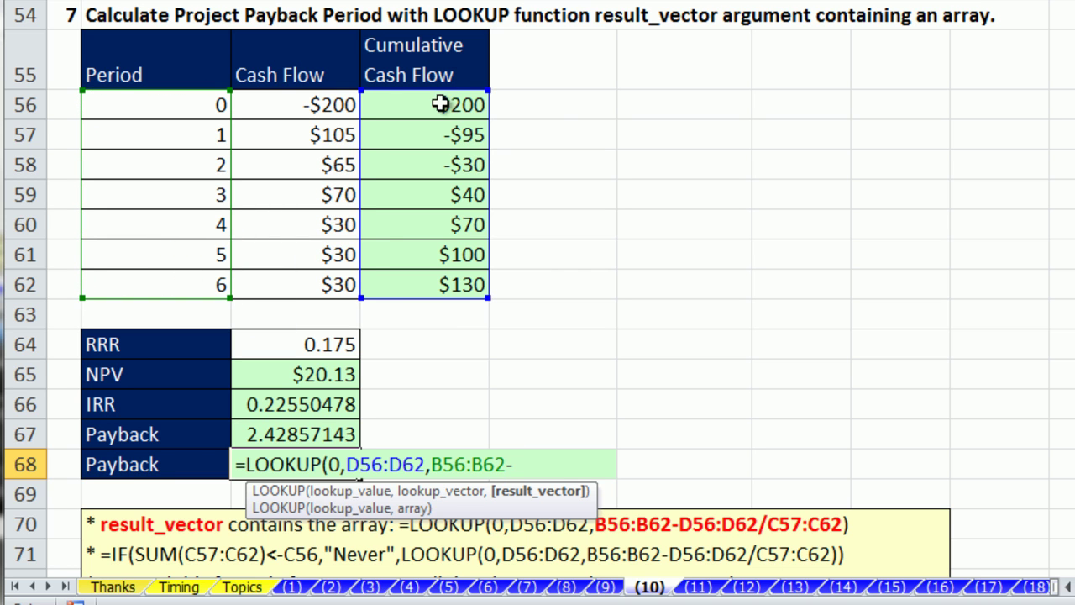
pyautogui.moveTo(440, 100); pyautogui.dragTo(429, 284)
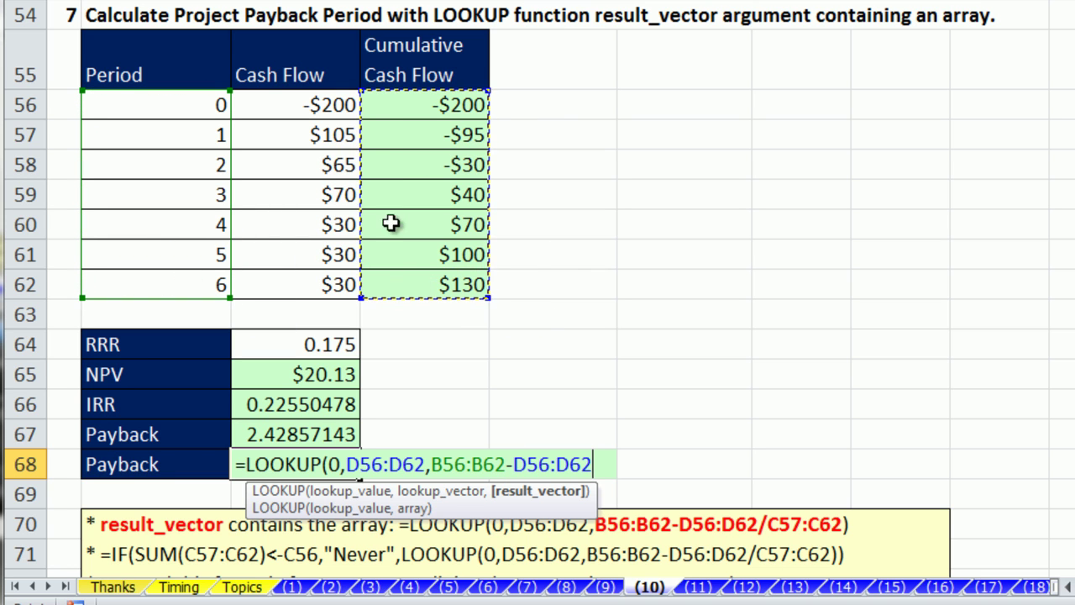
pyautogui.write('/')
pyautogui.moveTo(308, 134); pyautogui.dragTo(317, 313)
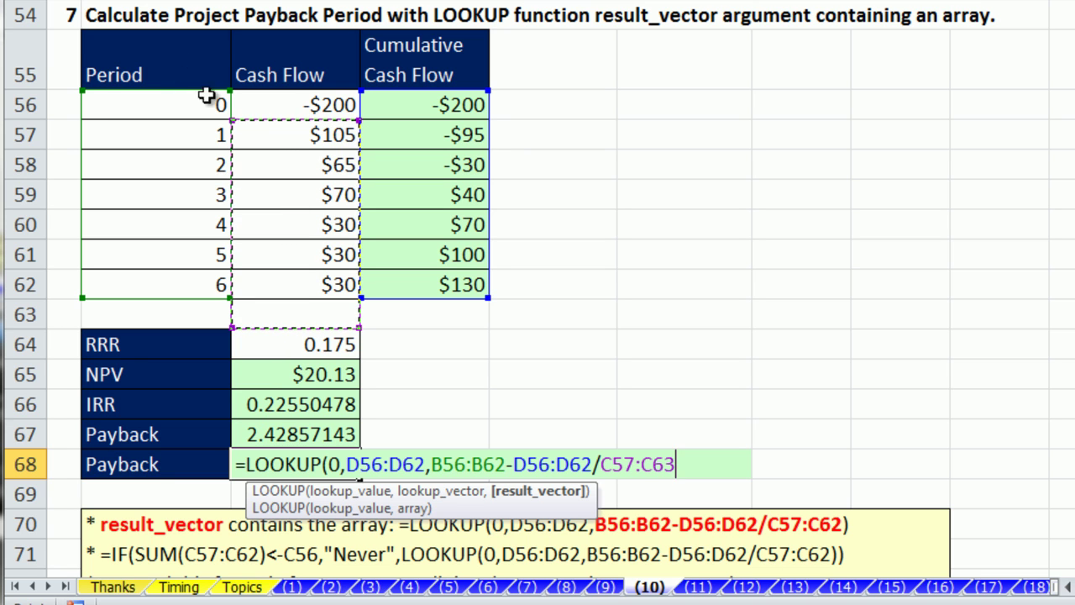
pyautogui.moveTo(220, 89); pyautogui.dragTo(220, 89)
pyautogui.moveTo(432, 464); pyautogui.dragTo(915, 471)
# - Evaluate the result array with F9, shrink its divisor to C57:C62, and recheck it
pyautogui.press('F9')
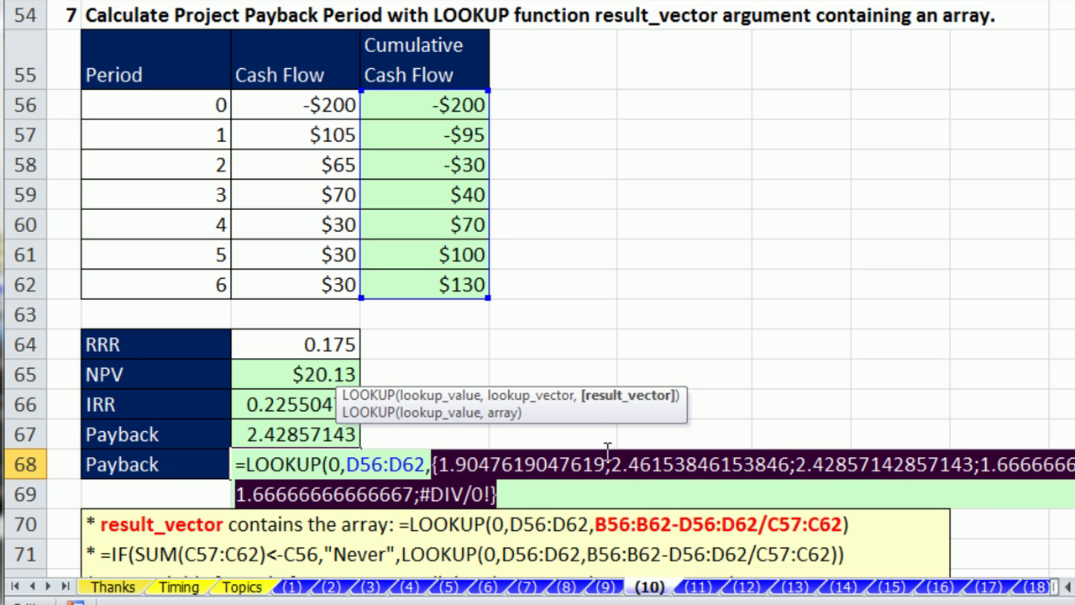
pyautogui.hotkey('ctrl', 'z')
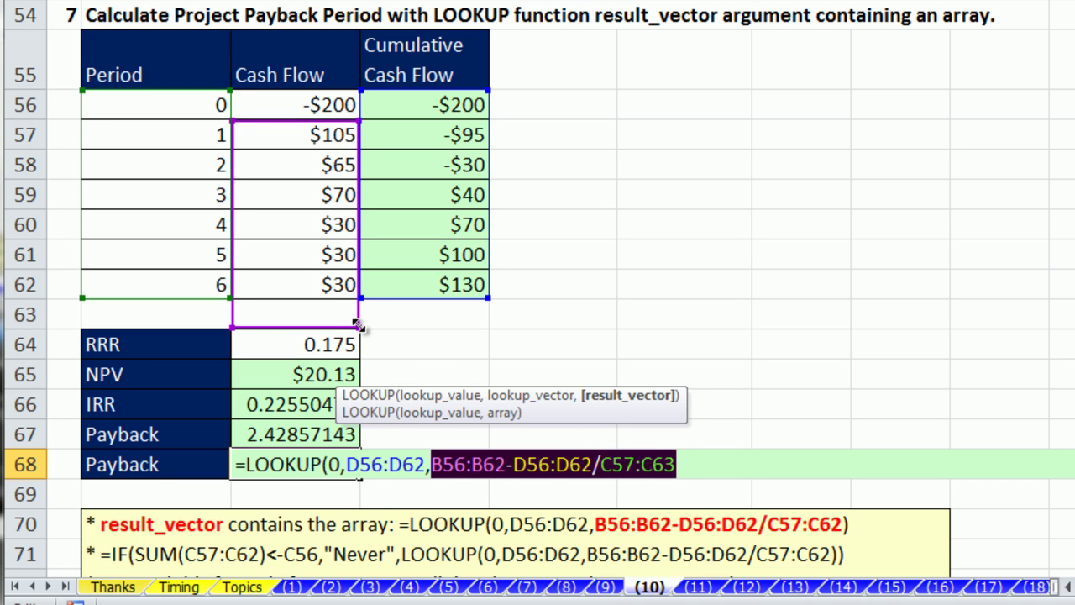
pyautogui.moveTo(357, 325); pyautogui.dragTo(360, 298)
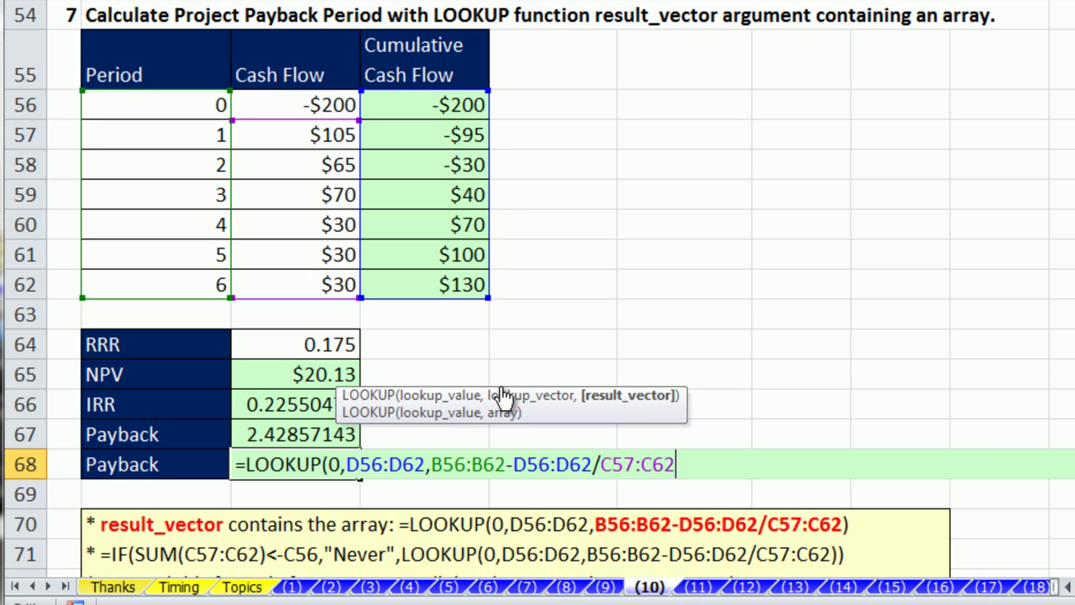
pyautogui.moveTo(697, 473); pyautogui.dragTo(436, 471)
pyautogui.press('F9')
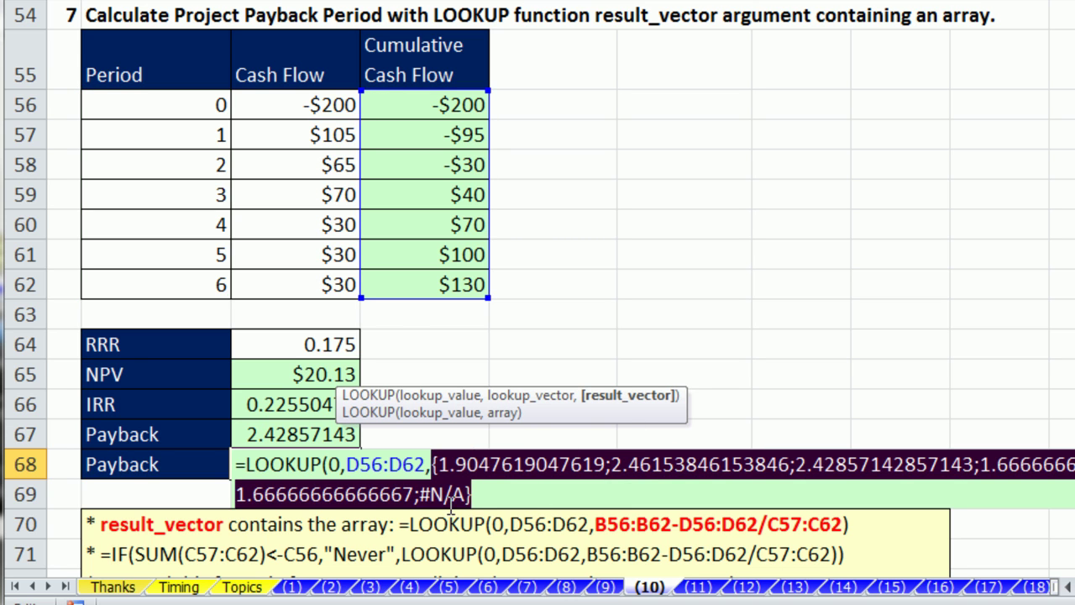
pyautogui.hotkey('ctrl', 'z')
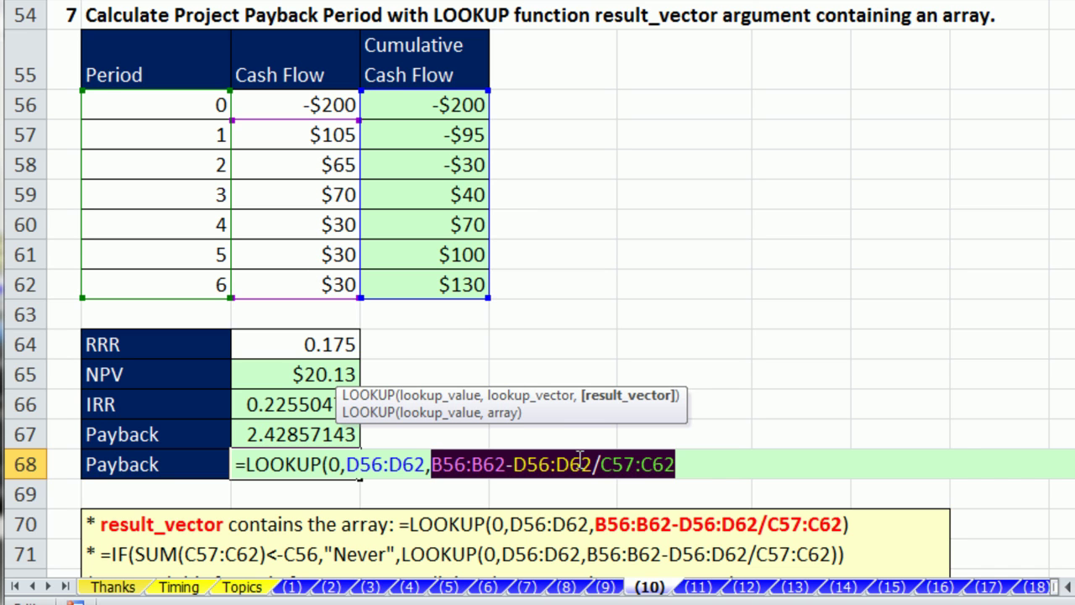
pyautogui.click(691, 467)
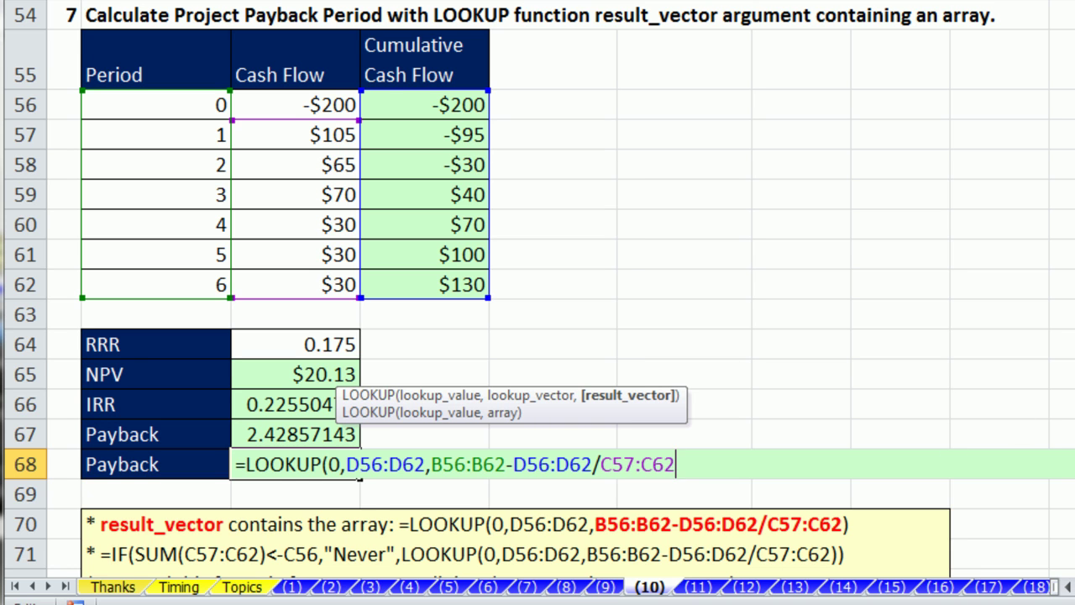
# - Change period 2's cash flow in C58 to 10
pyautogui.scroll(-1, 538, 303)
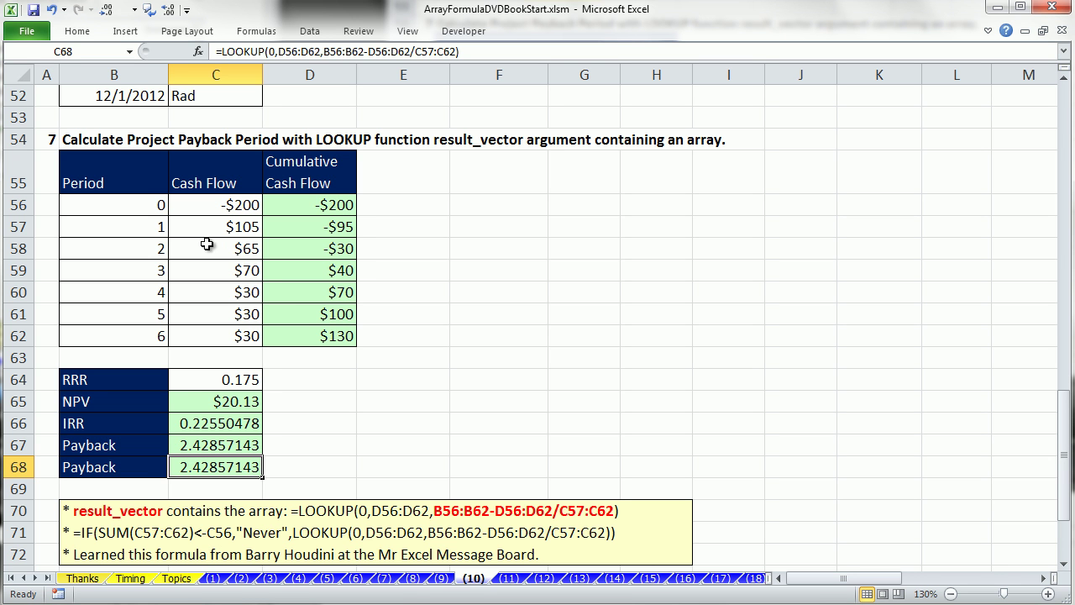
pyautogui.click(206, 246)
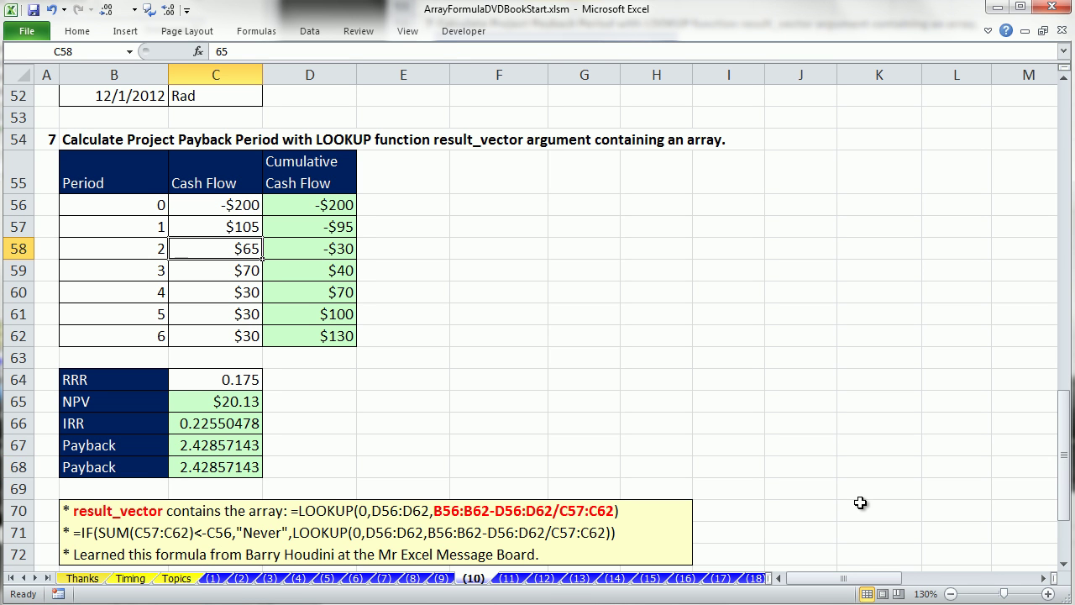
pyautogui.write('10')
pyautogui.hotkey('ctrl', 'Return')
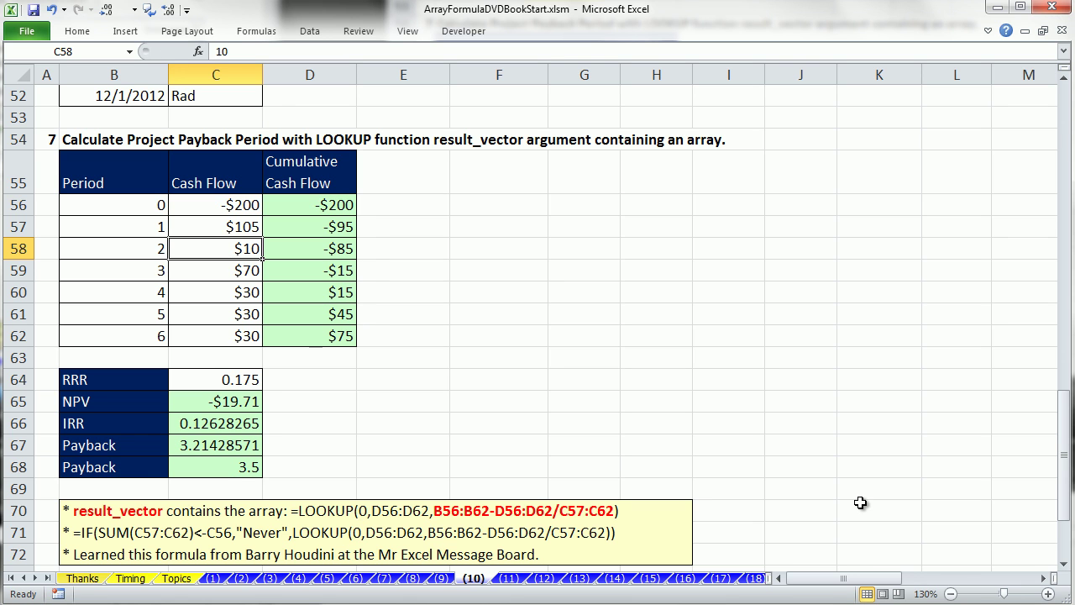
# - Review the NPV, IRR and both Payback formulas, with C68 now returning 3.5
pyautogui.doubleClick(238, 405)
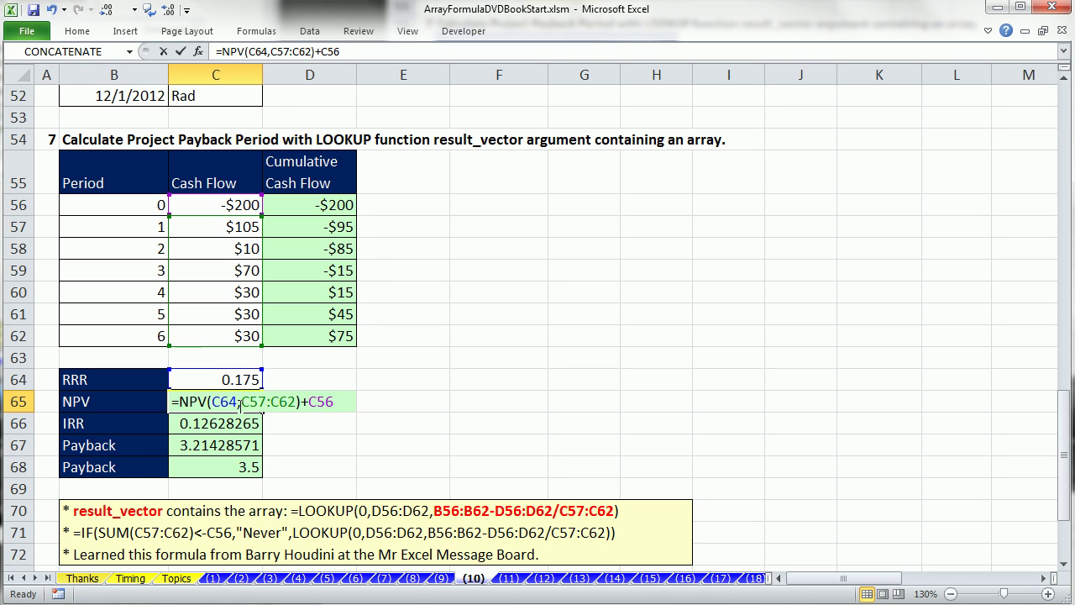
pyautogui.press('Escape')
pyautogui.doubleClick(229, 426)
pyautogui.press('Escape')
pyautogui.doubleClick(244, 468)
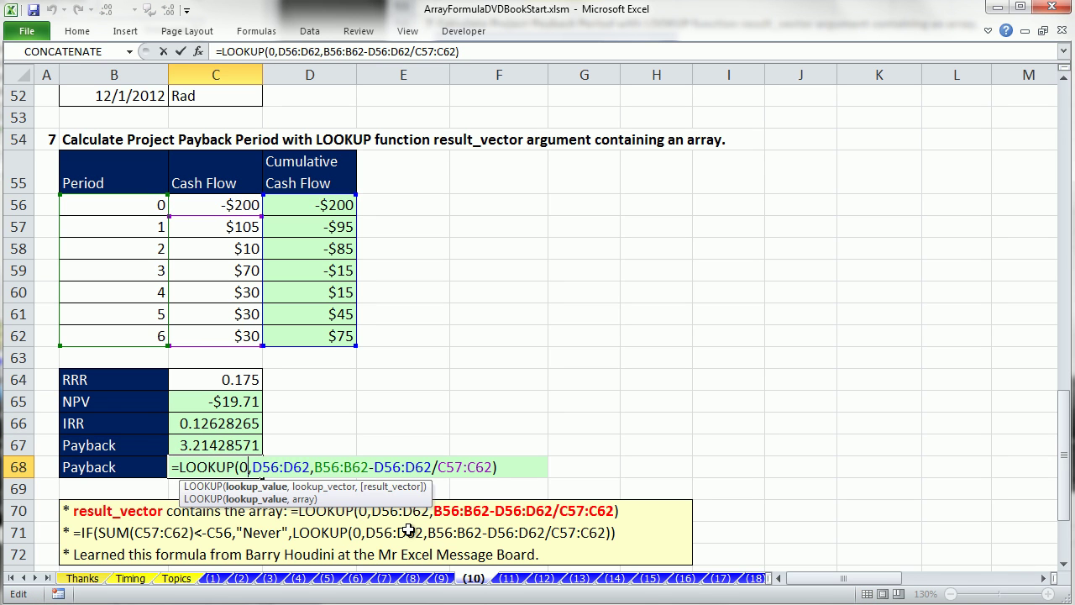
pyautogui.press('Escape')
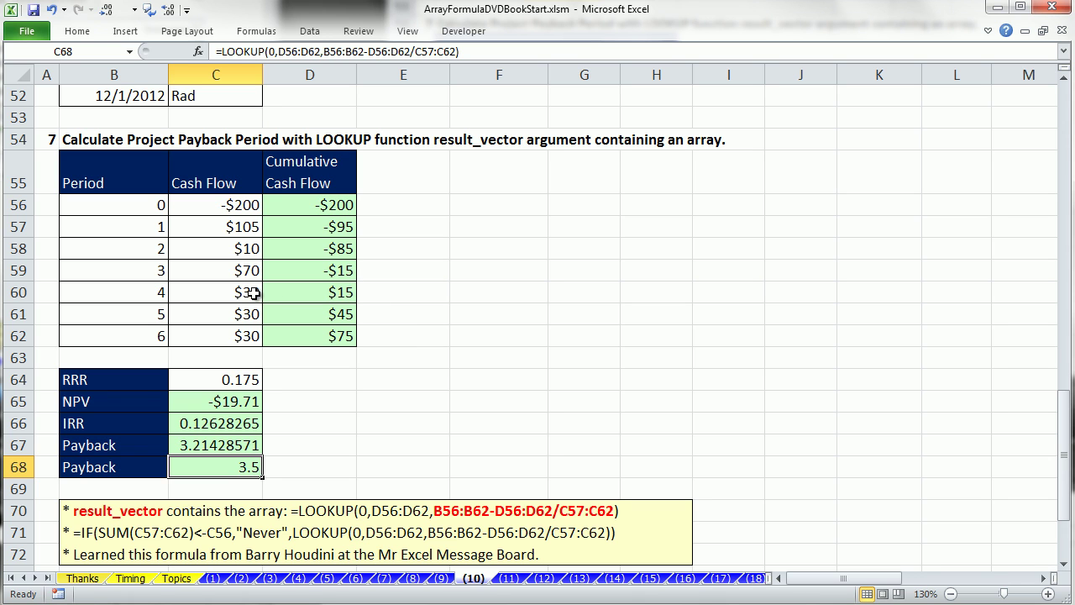
pyautogui.doubleClick(219, 445)
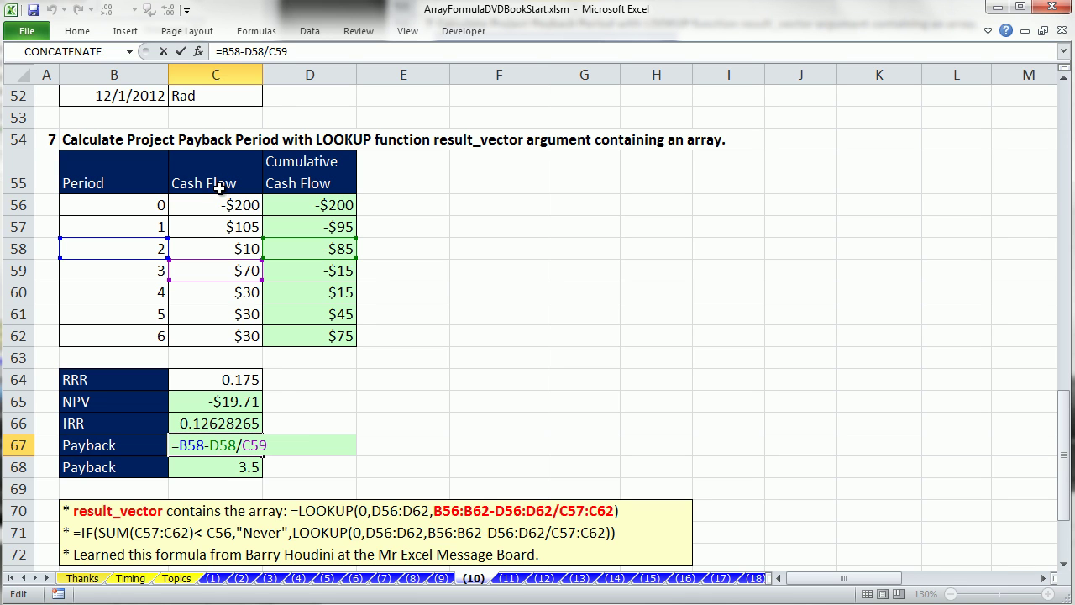
pyautogui.press('Return')
pyautogui.doubleClick(229, 468)
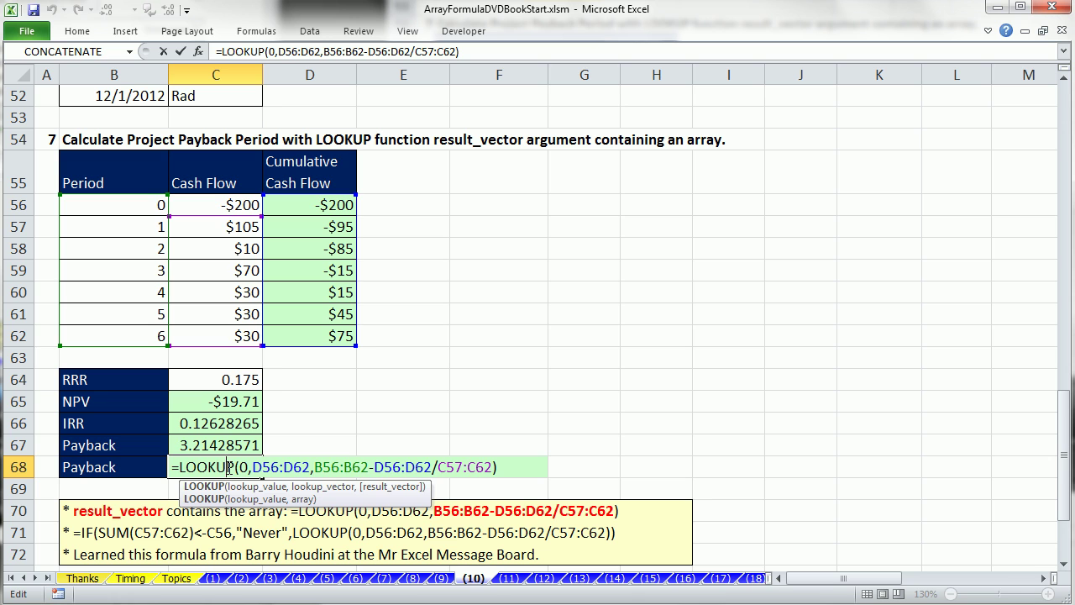
# - Wrap C68's LOOKUP in IF(SUM(C57:C62)<-C56,"Never",...), still returning 3.5
pyautogui.click(181, 469)
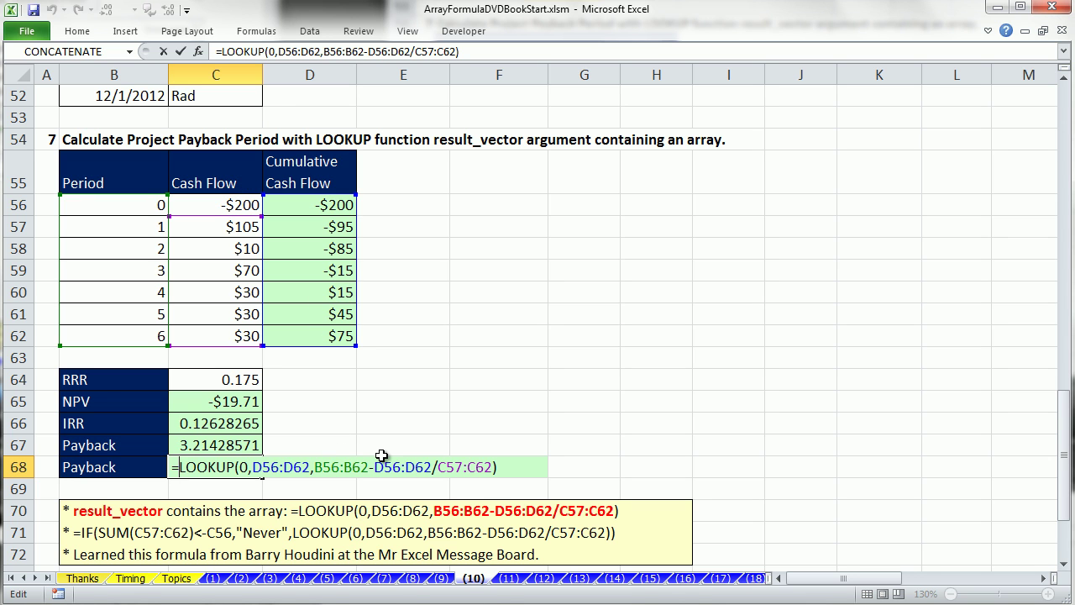
pyautogui.write('IF(')
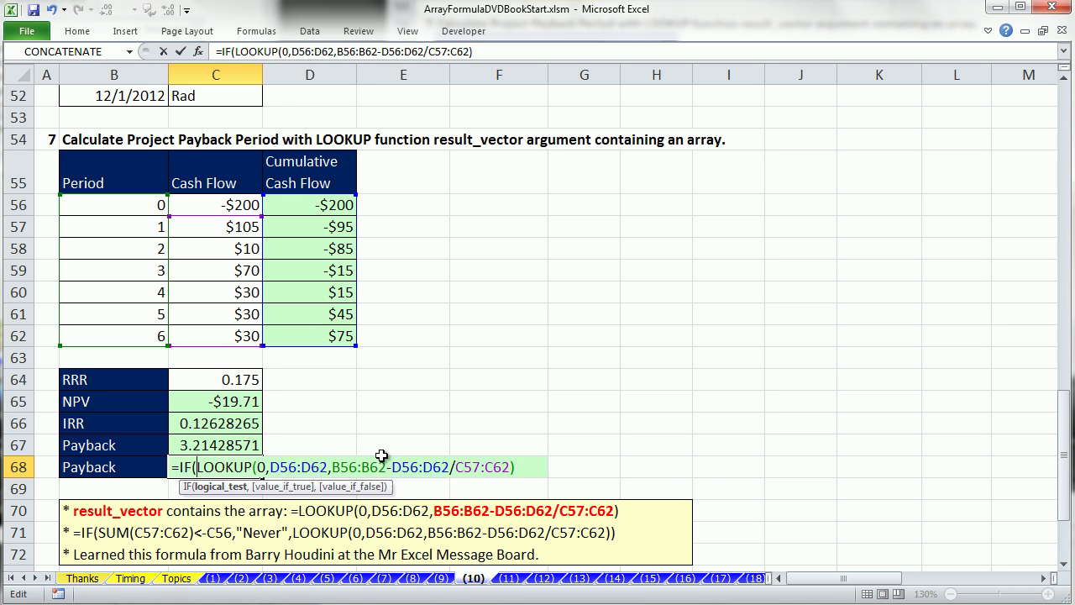
pyautogui.write('SUM(')
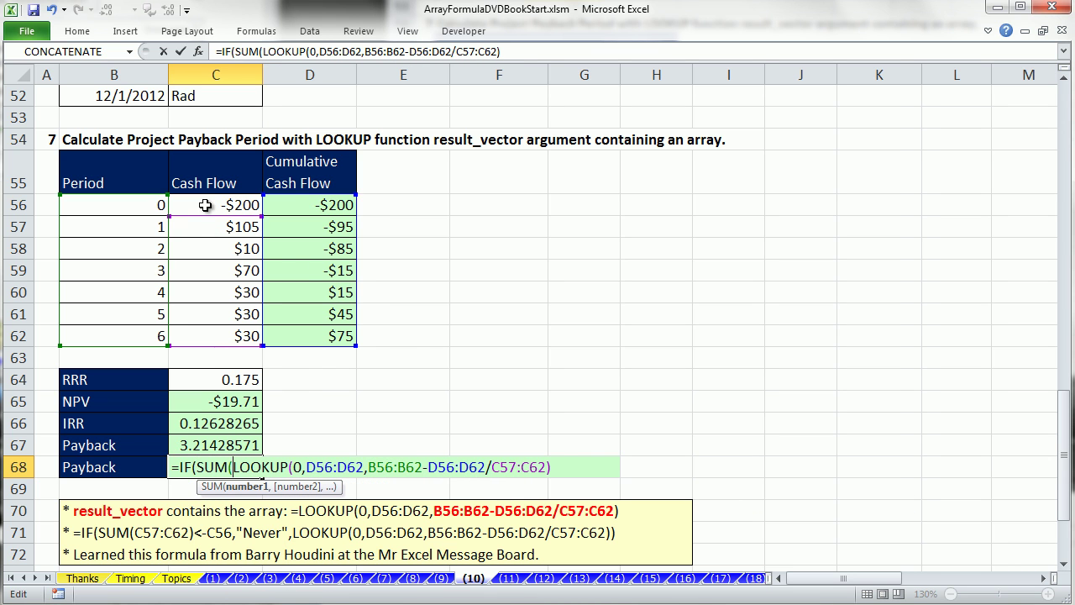
pyautogui.moveTo(203, 227); pyautogui.dragTo(231, 330)
pyautogui.write(')')
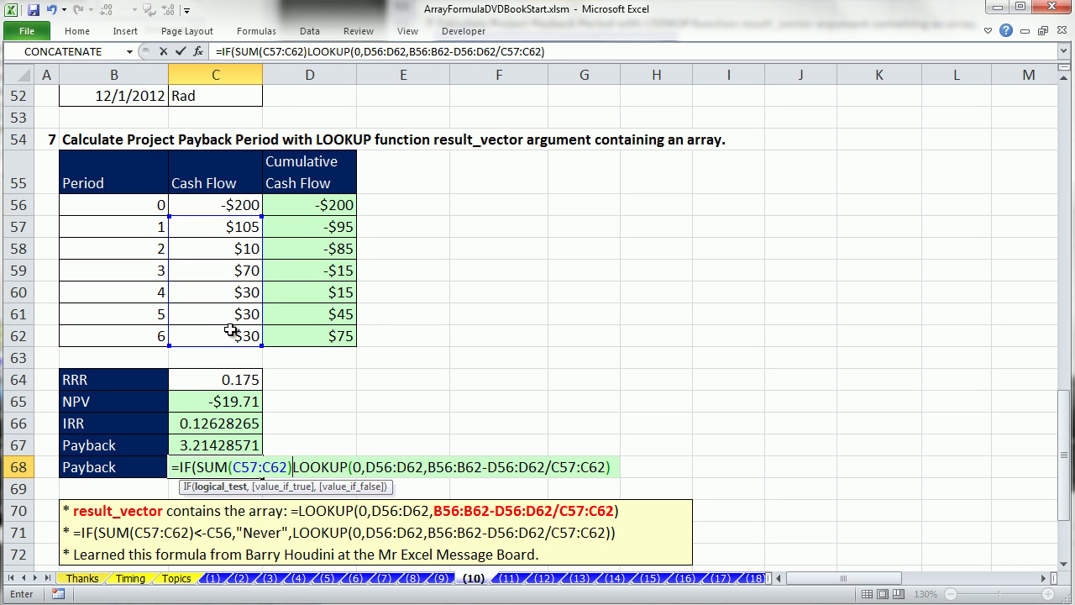
pyautogui.write('<')
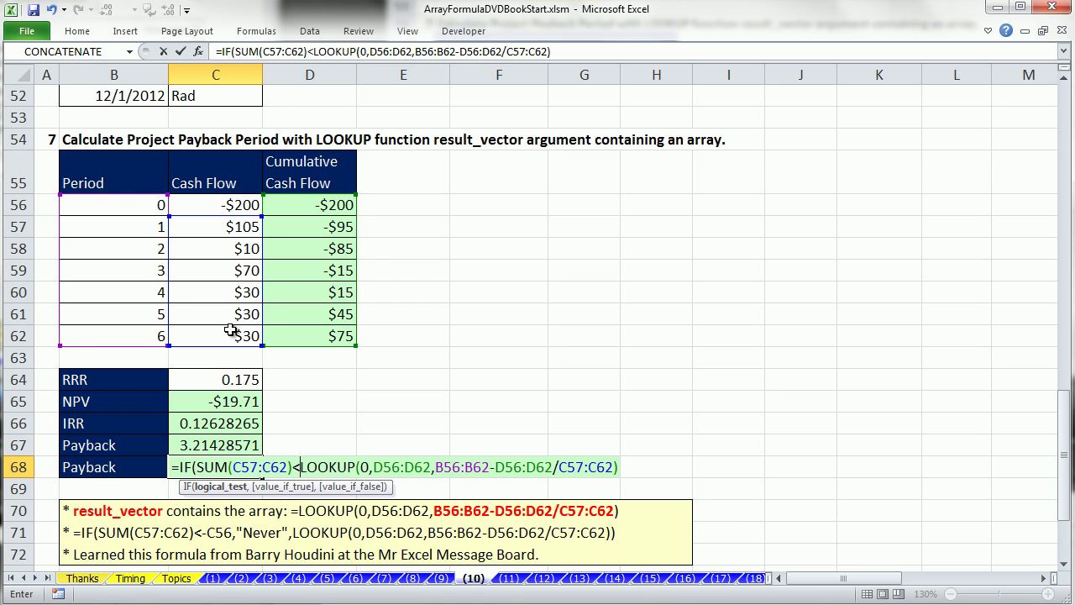
pyautogui.write('-')
pyautogui.click(239, 205)
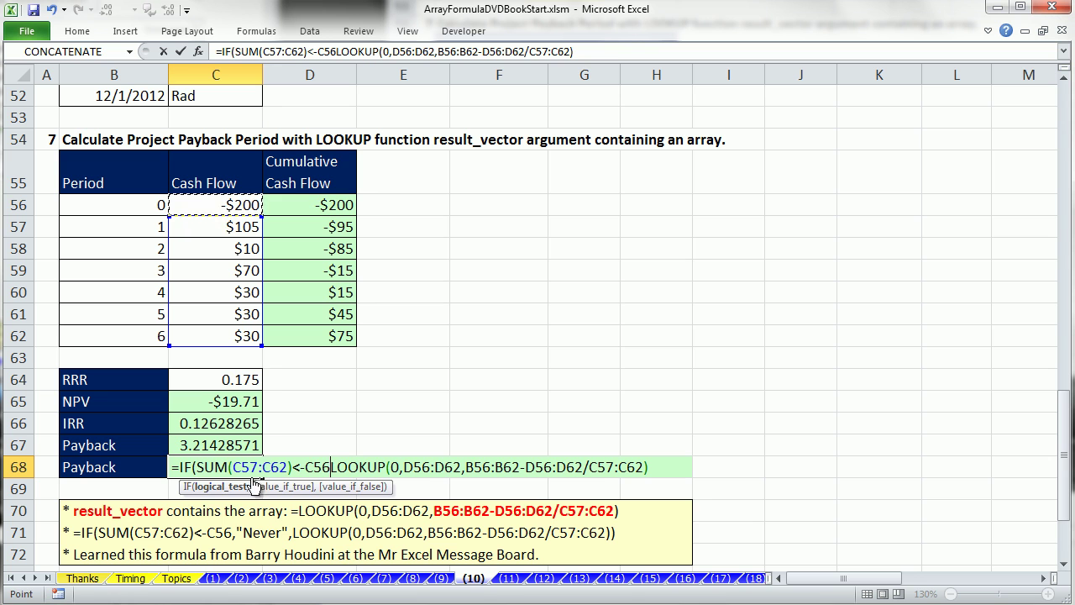
pyautogui.write(',')
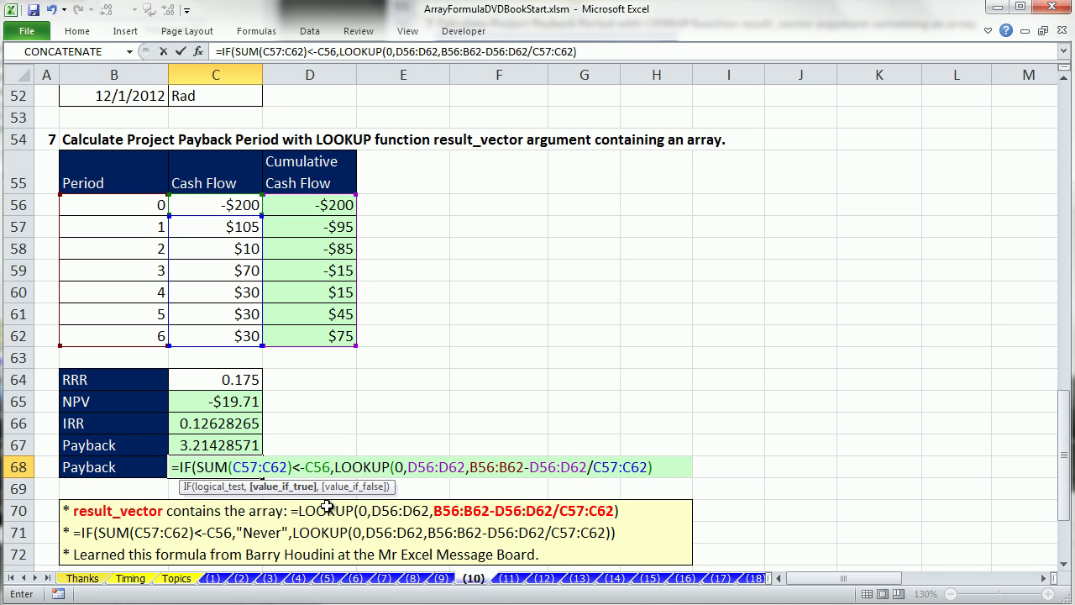
pyautogui.write('"Never')
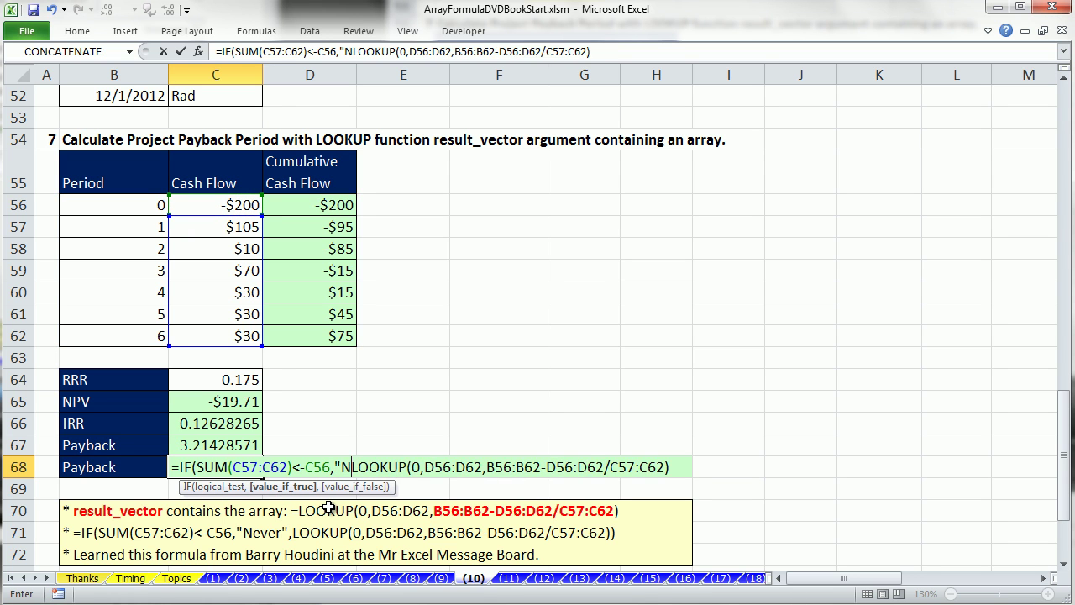
pyautogui.write('"')
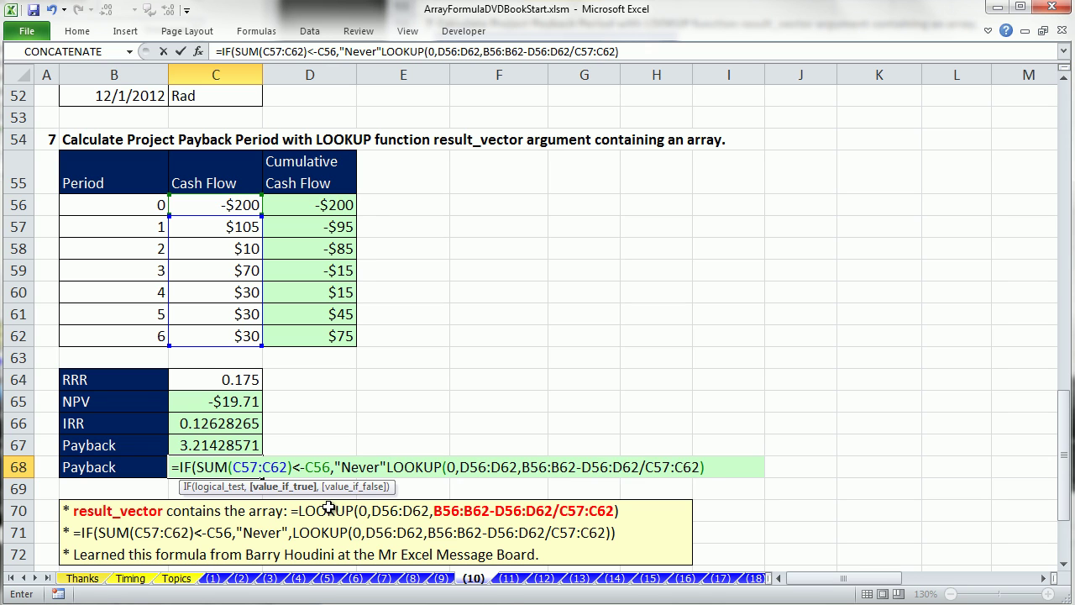
pyautogui.write(',')
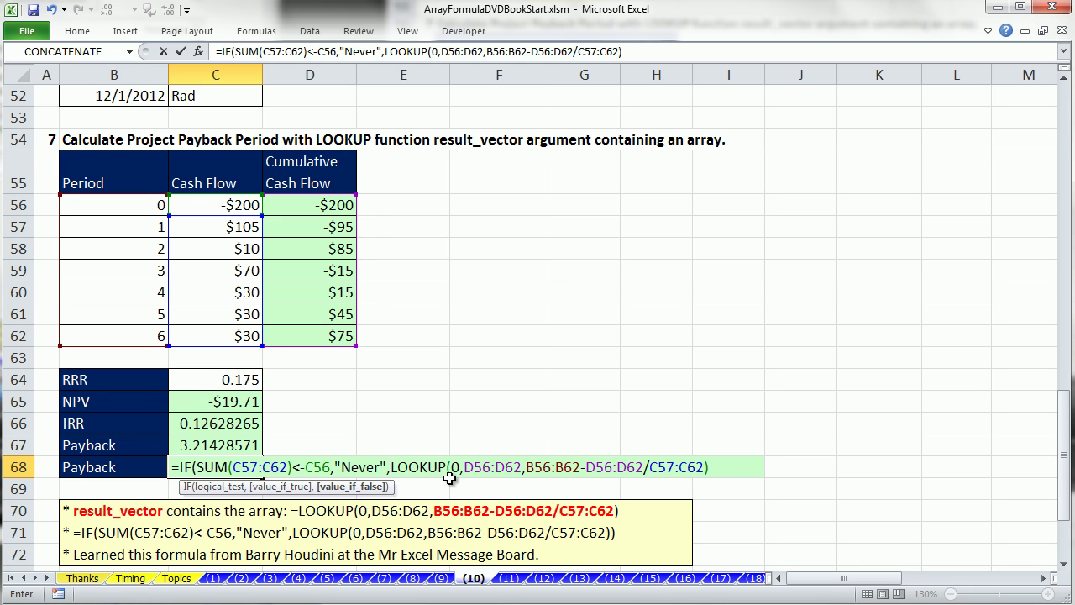
pyautogui.click(714, 467)
pyautogui.hotkey('ctrl', 'Return')
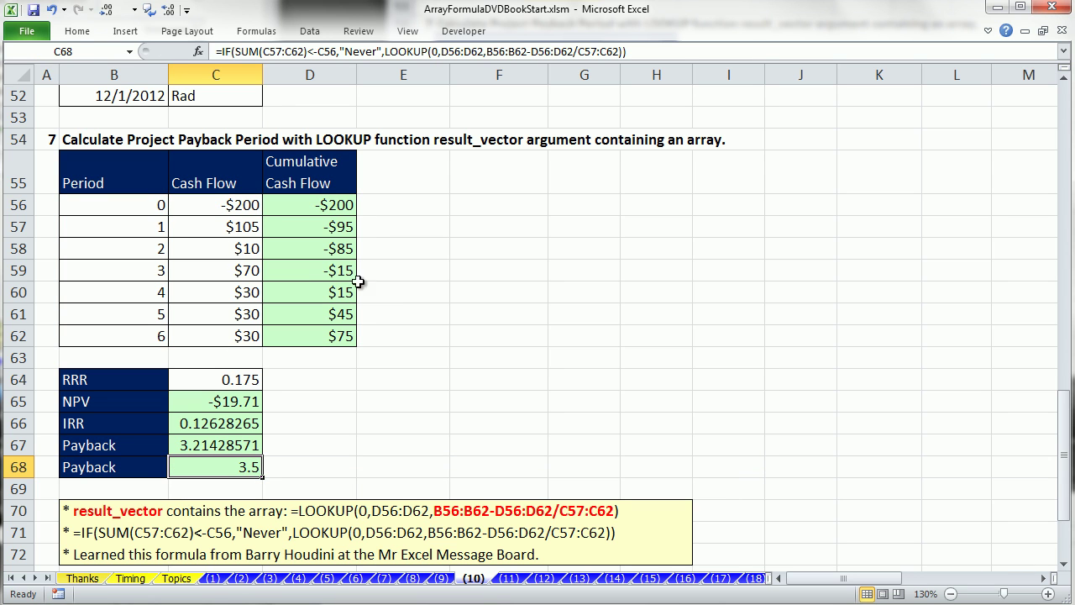
# - Fill cash flows C57:C62 with 1 and check NPV, IRR and both Payback formulas
pyautogui.moveTo(211, 228); pyautogui.dragTo(214, 333)
pyautogui.write('1')
pyautogui.hotkey('ctrl', 'Return')
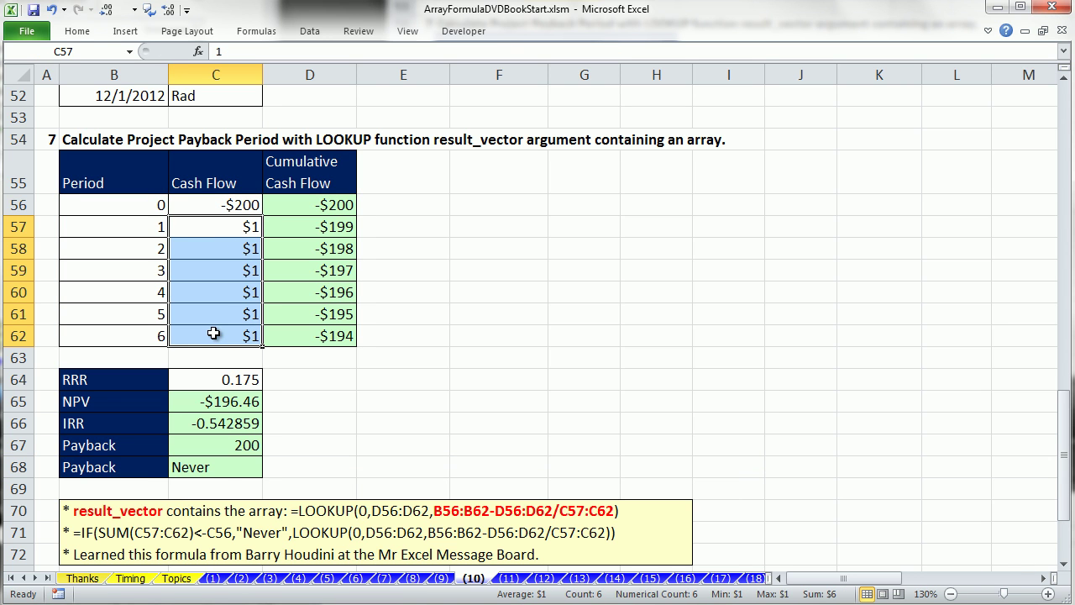
pyautogui.click(215, 404)
pyautogui.click(220, 426)
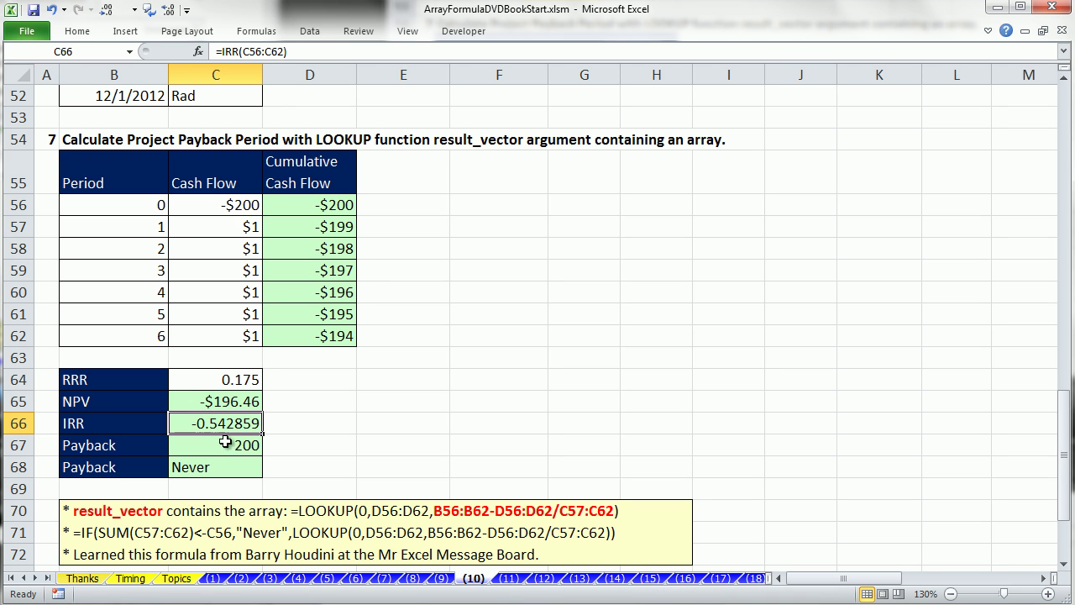
pyautogui.doubleClick(217, 446)
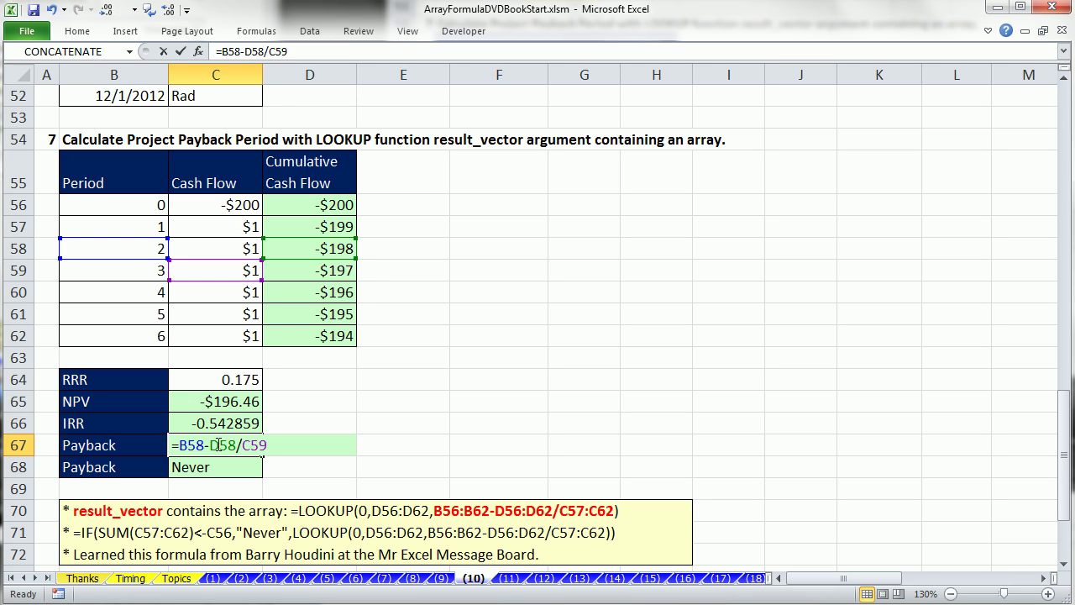
pyautogui.press('Escape')
pyautogui.doubleClick(225, 468)
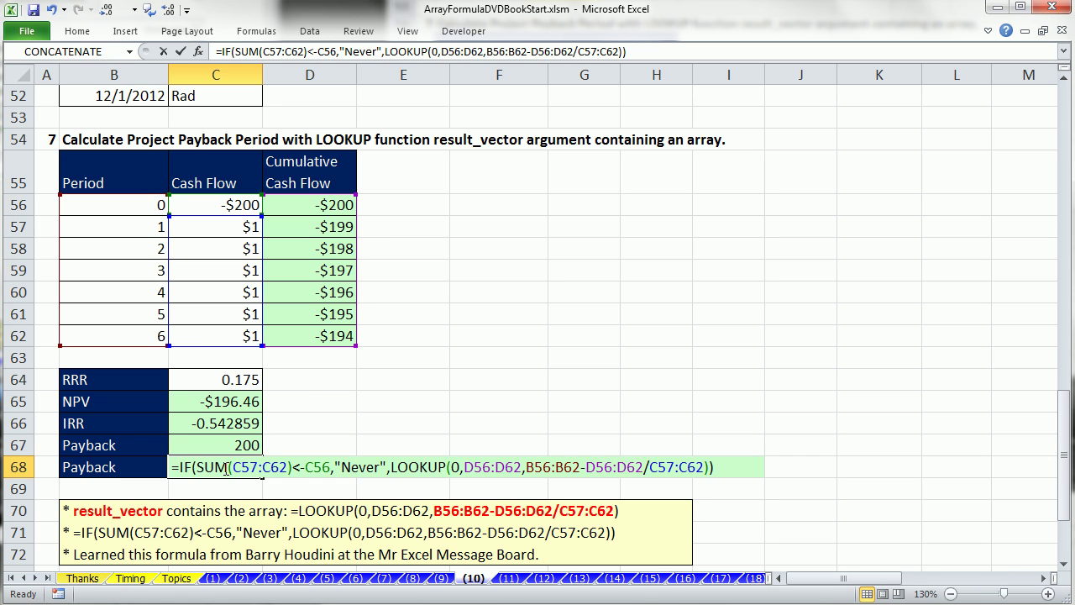
pyautogui.press('Escape')
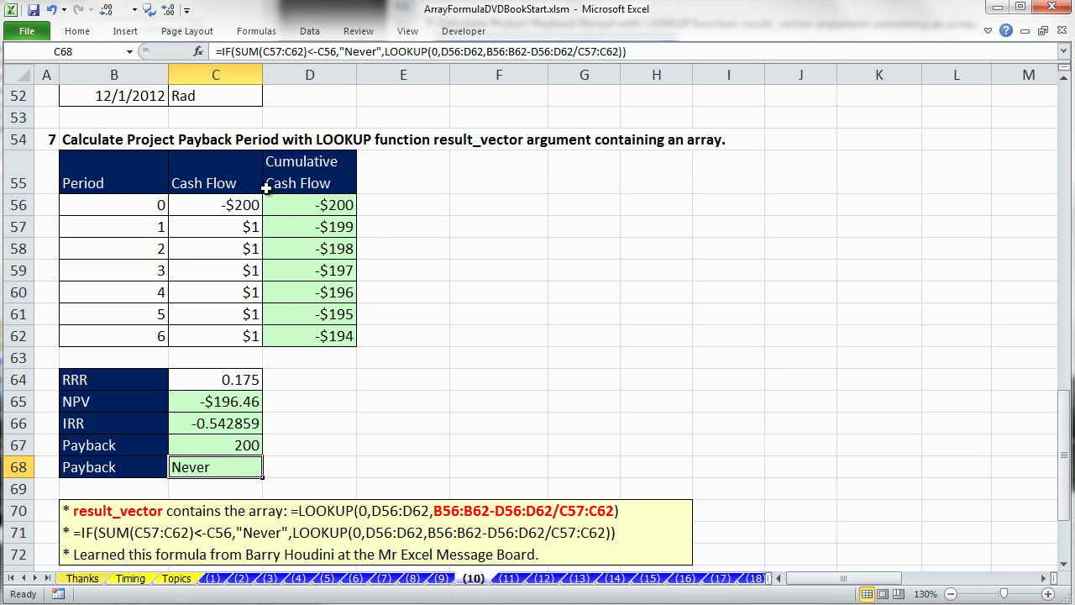
# - Undo the fill and set period 2's cash flow in C58 to 65
pyautogui.hotkey('ctrl', 'z')
pyautogui.click(251, 252)
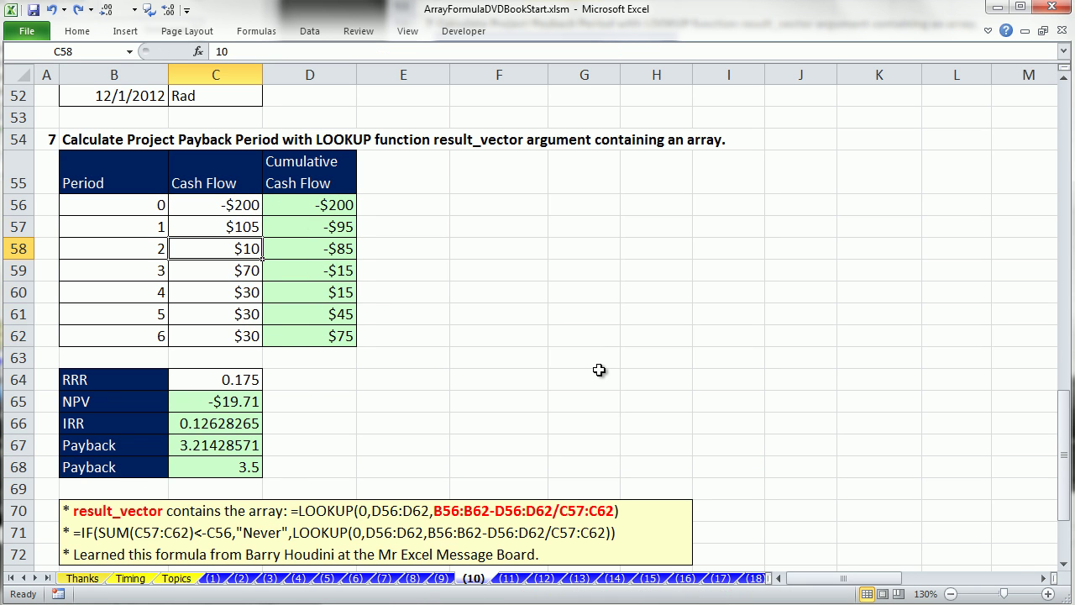
pyautogui.write('65')
pyautogui.hotkey('ctrl', 'Return')
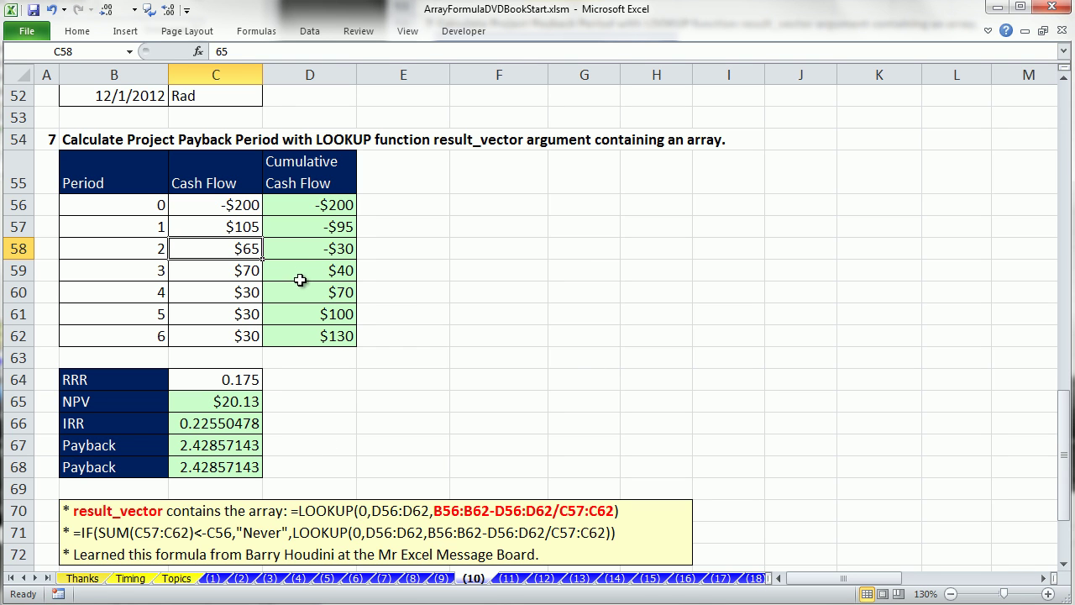
pyautogui.doubleClick(221, 466)
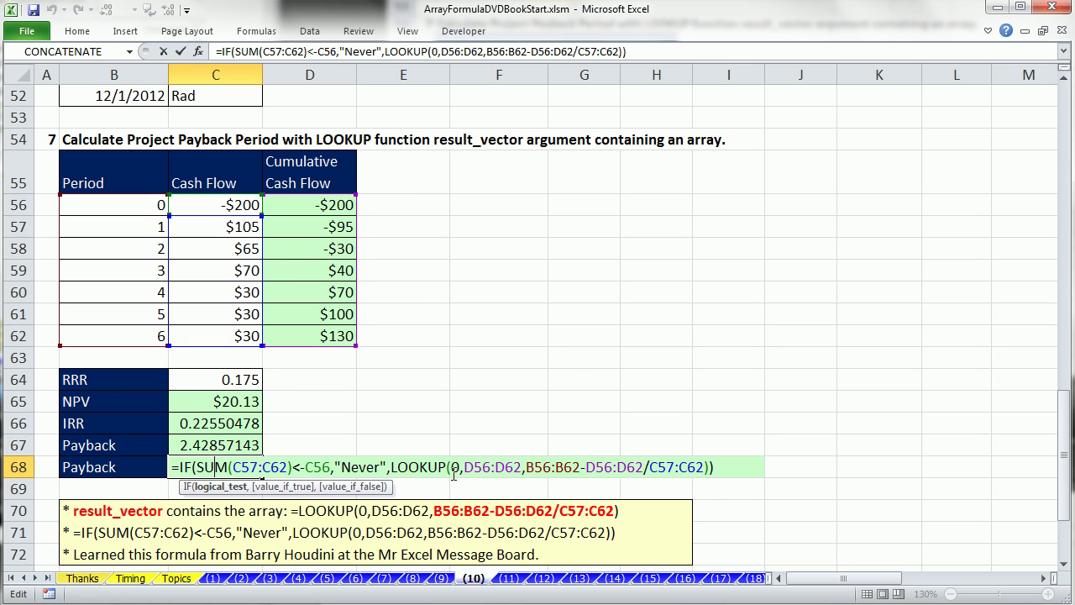
pyautogui.click(530, 470)
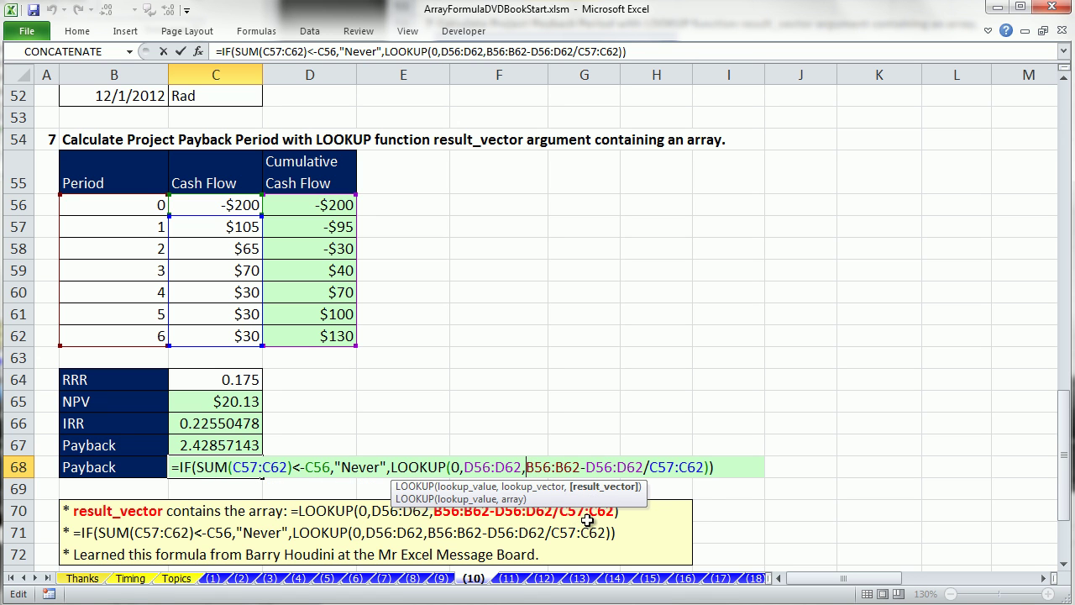
pyautogui.hotkey('ctrl', 'Return')
pyautogui.scroll(4, 598, 504)
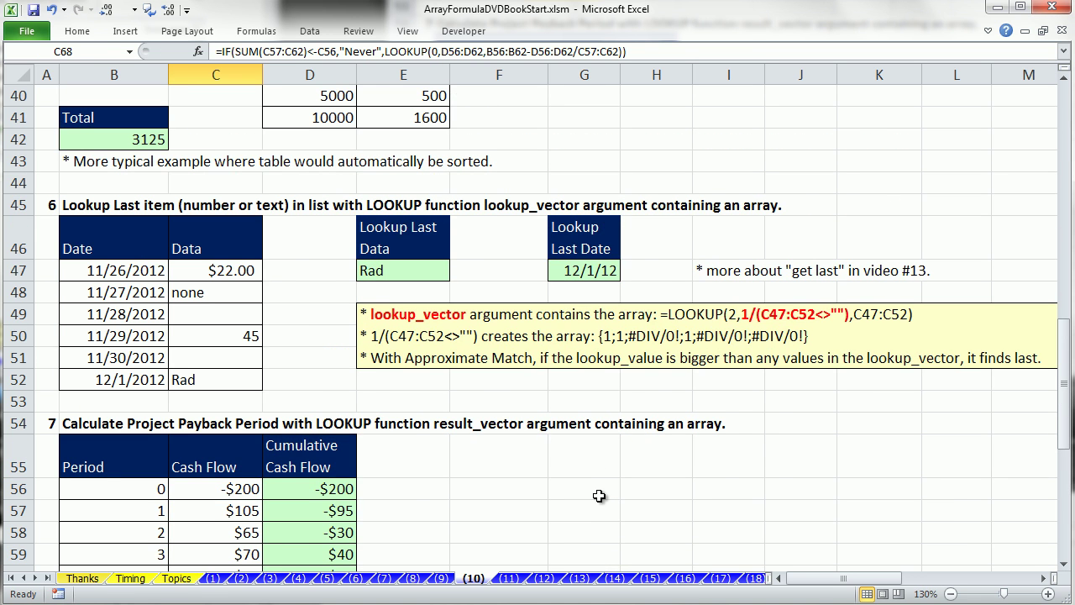
pyautogui.doubleClick(411, 271)
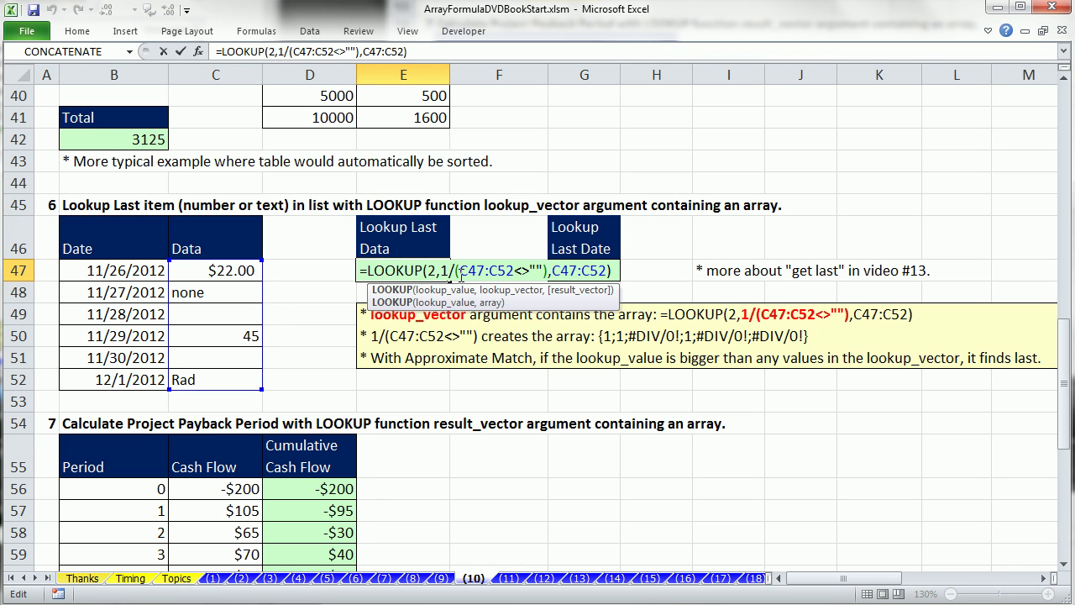
pyautogui.click(441, 272)
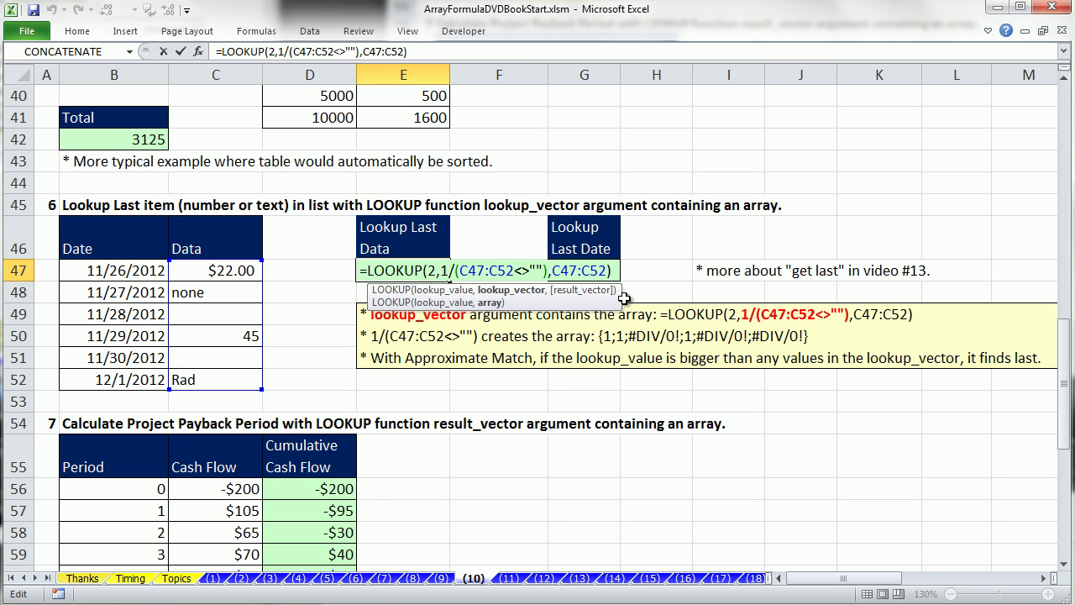
pyautogui.hotkey('ctrl', 'Return')
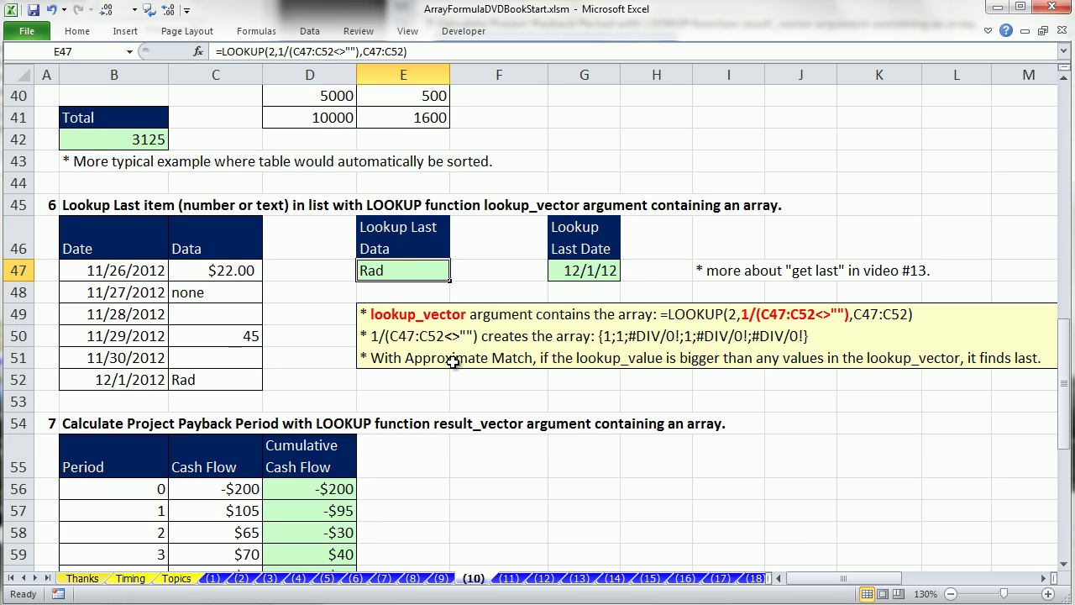
pyautogui.scroll(3, 453, 361)
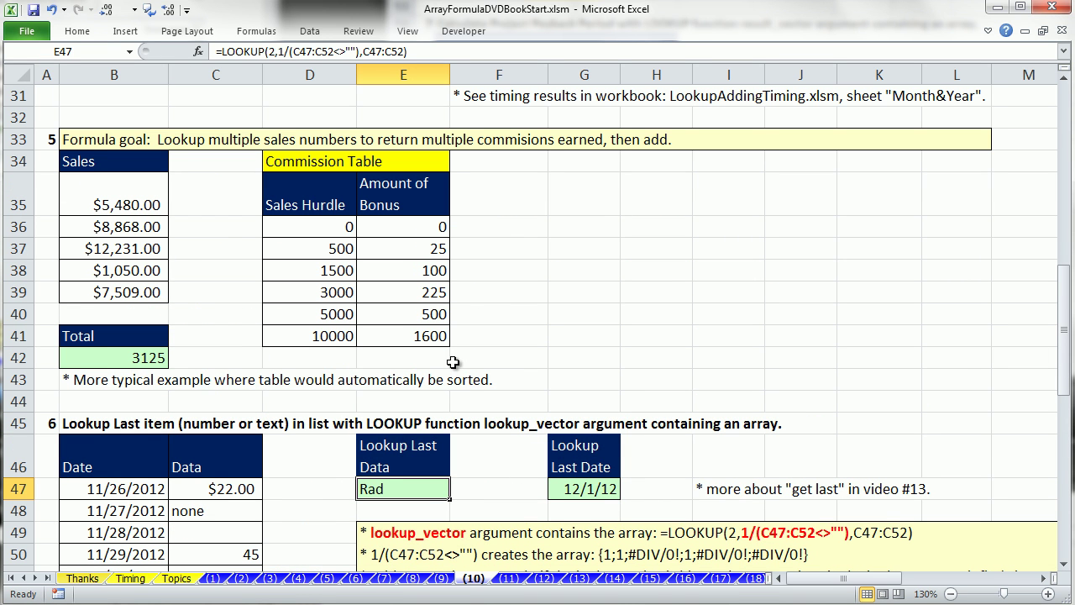
pyautogui.click(124, 357)
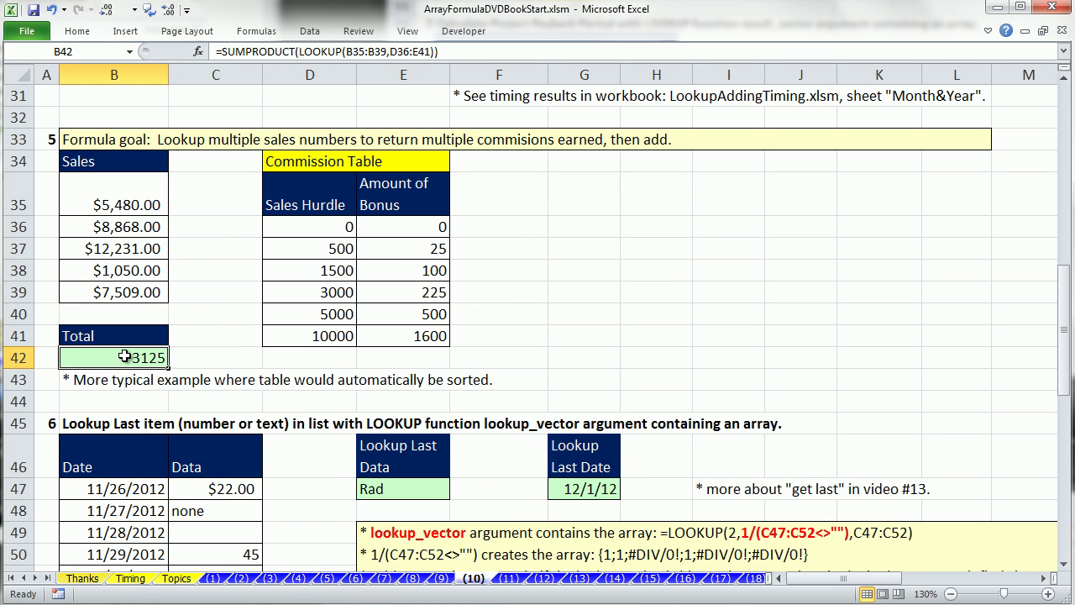
pyautogui.doubleClick(125, 356)
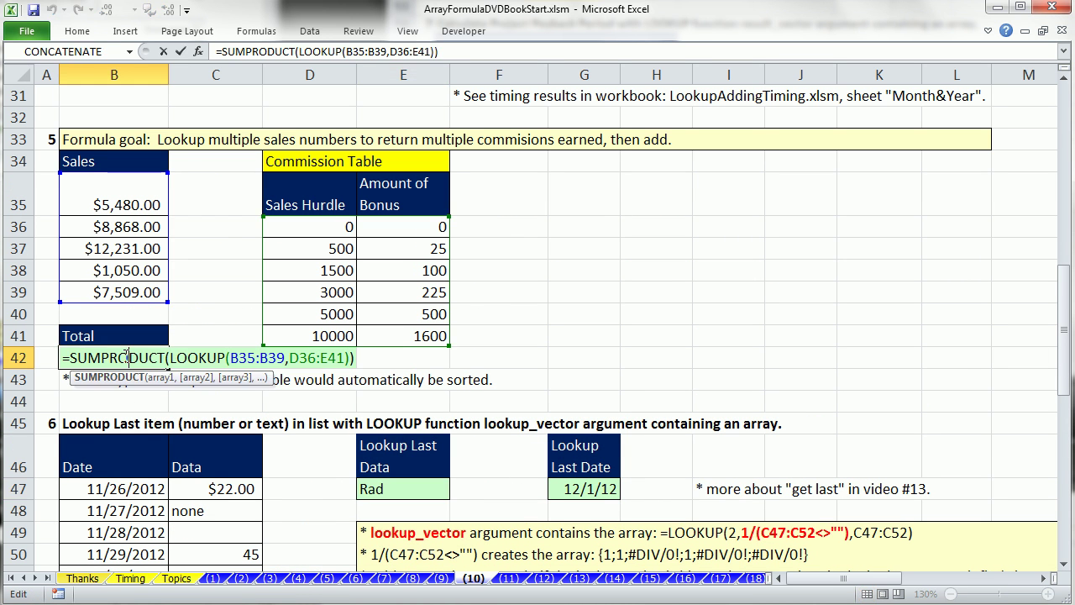
pyautogui.click(233, 357)
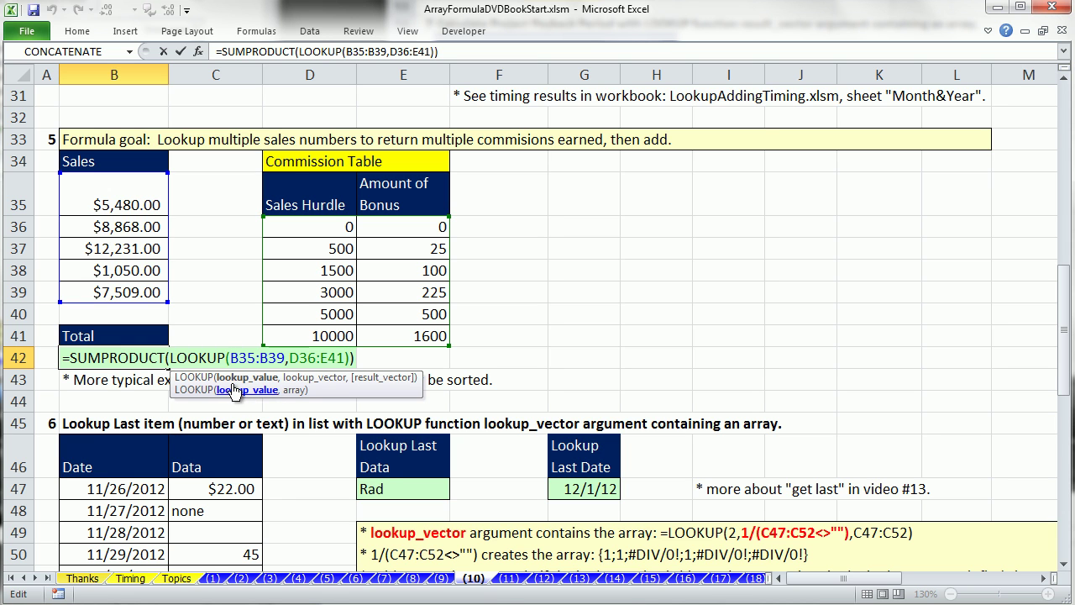
pyautogui.hotkey('ctrl', 'Return')
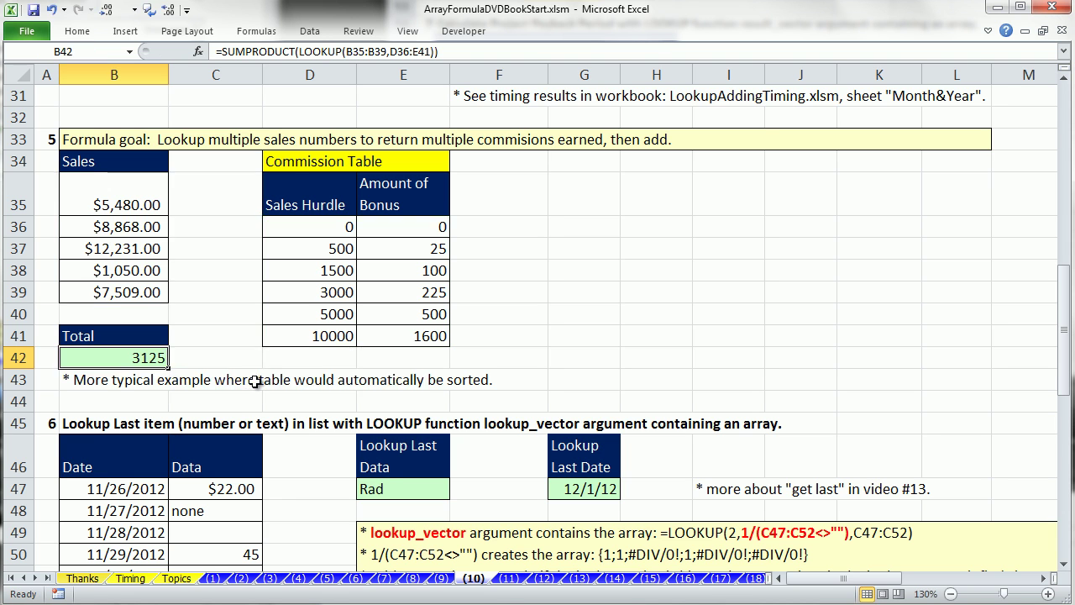